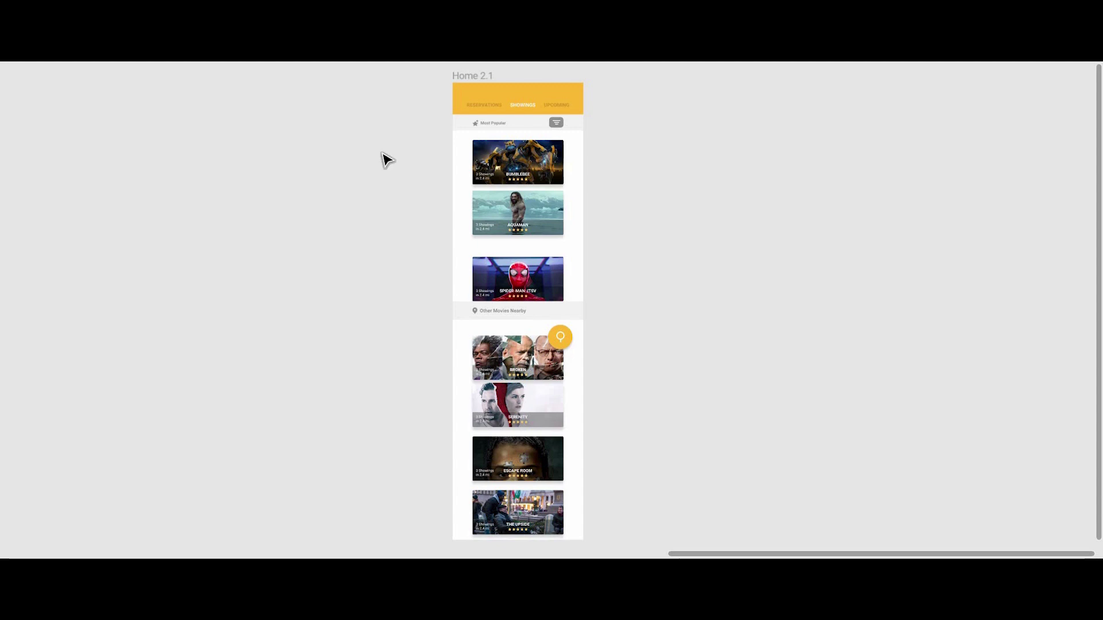
Evenly space the movie cards in Home 2.1 and reorder them so Bumblebee, The Upside and Aquaman sit above the Other Movies Nearby header
{"action": "left_click_drag", "start_coordinate": [386, 160], "coordinate": [569, 522]}
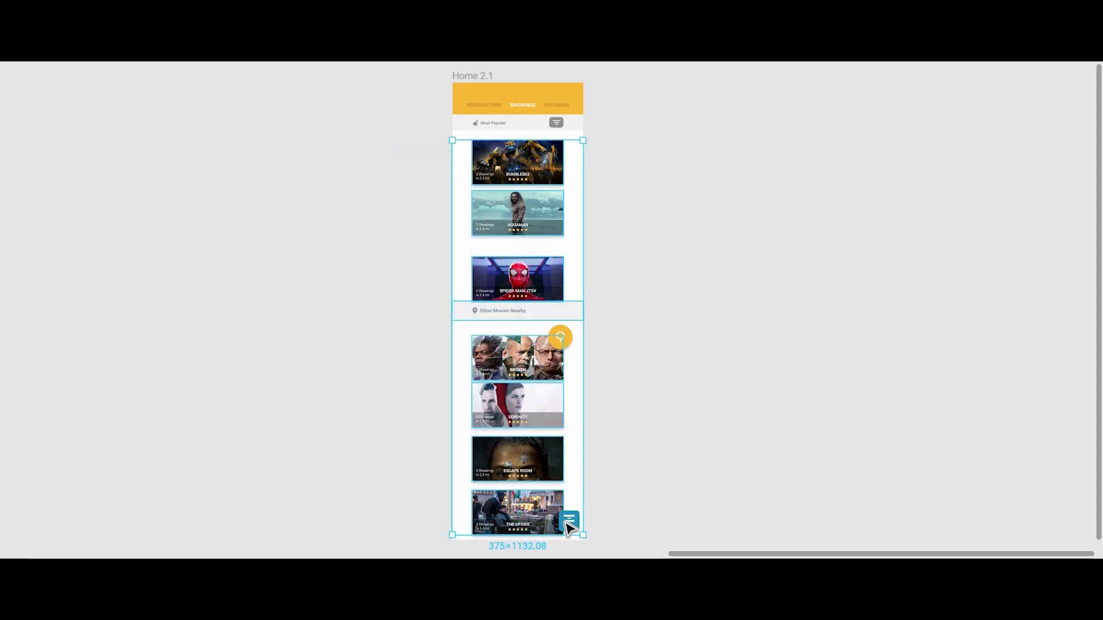
{"action": "left_click_drag", "start_coordinate": [525, 188], "coordinate": [520, 221]}
{"action": "left_click_drag", "start_coordinate": [517, 274], "coordinate": [520, 410]}
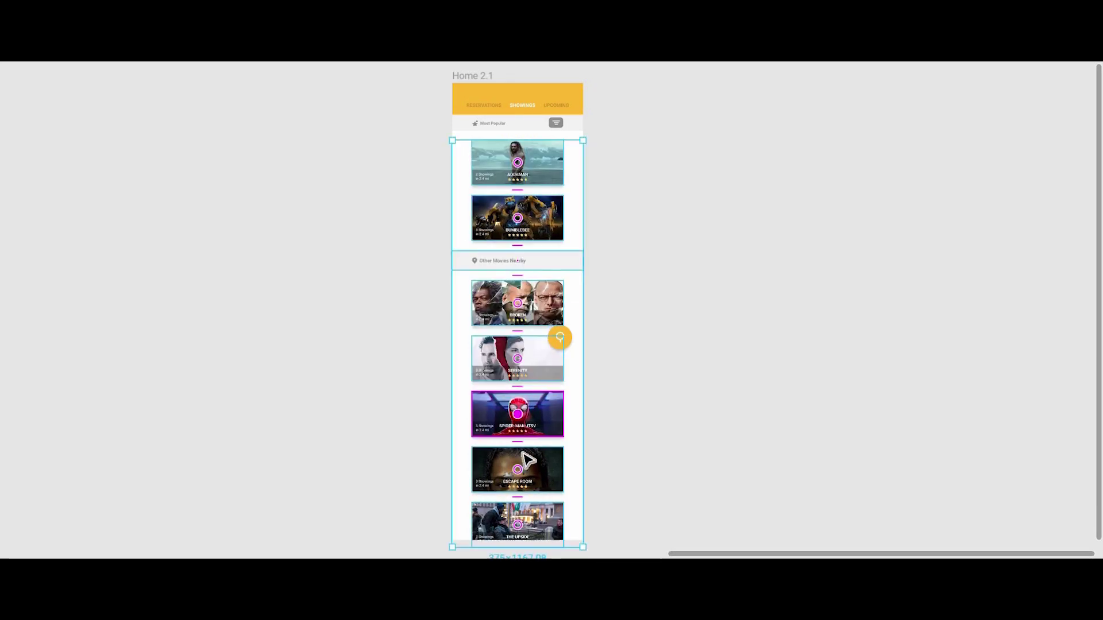
{"action": "left_click_drag", "start_coordinate": [520, 468], "coordinate": [524, 315]}
{"action": "left_click_drag", "start_coordinate": [519, 525], "coordinate": [515, 237]}
{"action": "left_click_drag", "start_coordinate": [518, 163], "coordinate": [520, 270]}
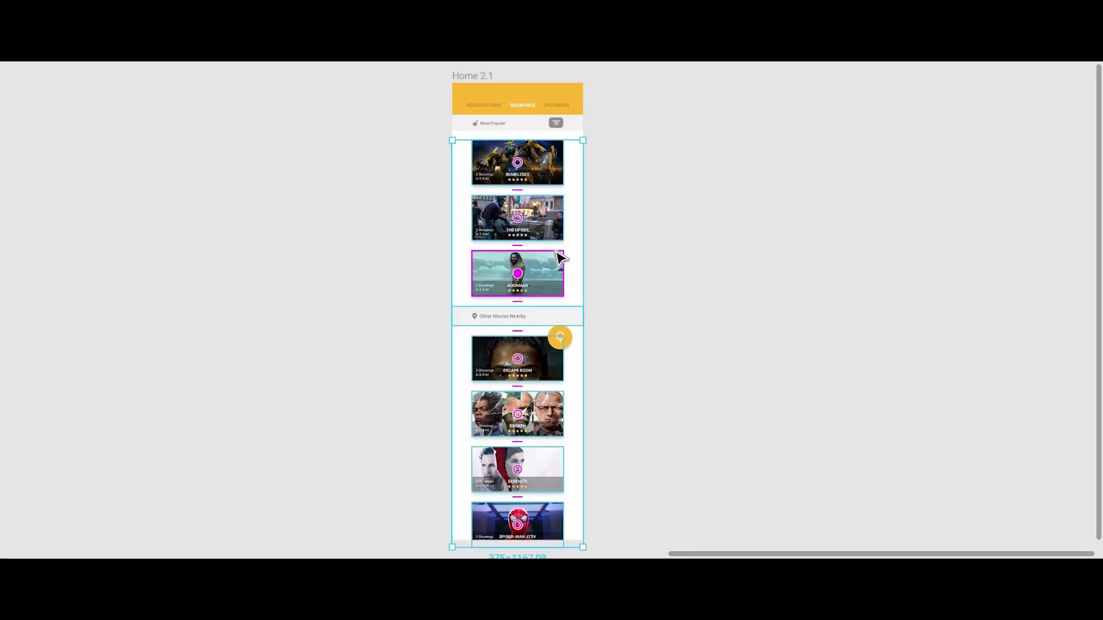
{"action": "left_click", "coordinate": [637, 173]}
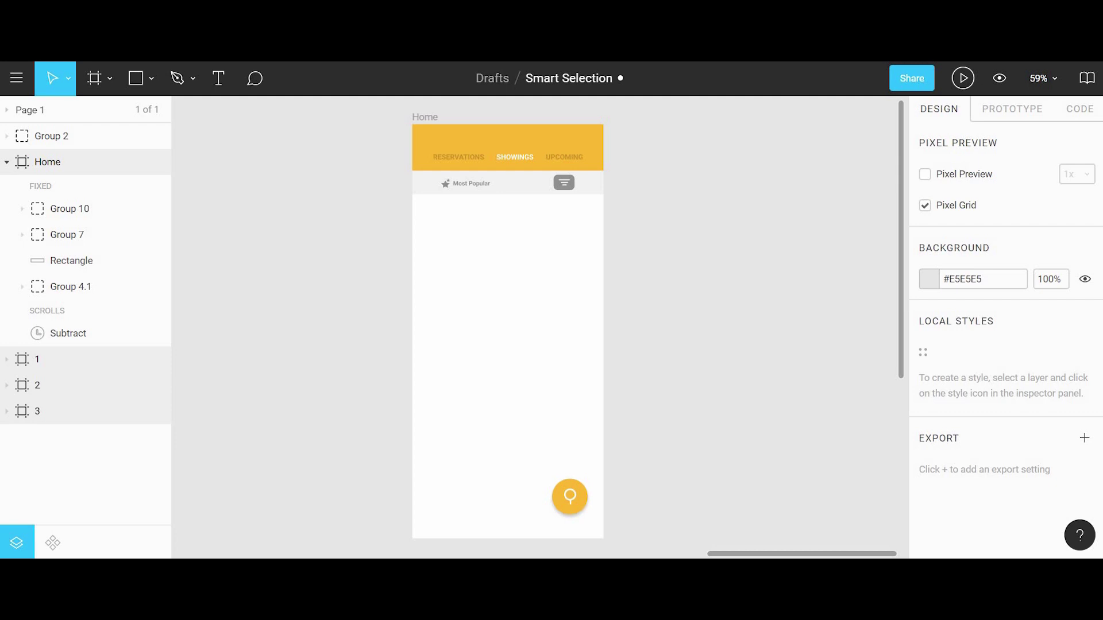
Show the 7-column layout grid on the Home frame and check its column settings
{"action": "left_click", "coordinate": [418, 116]}
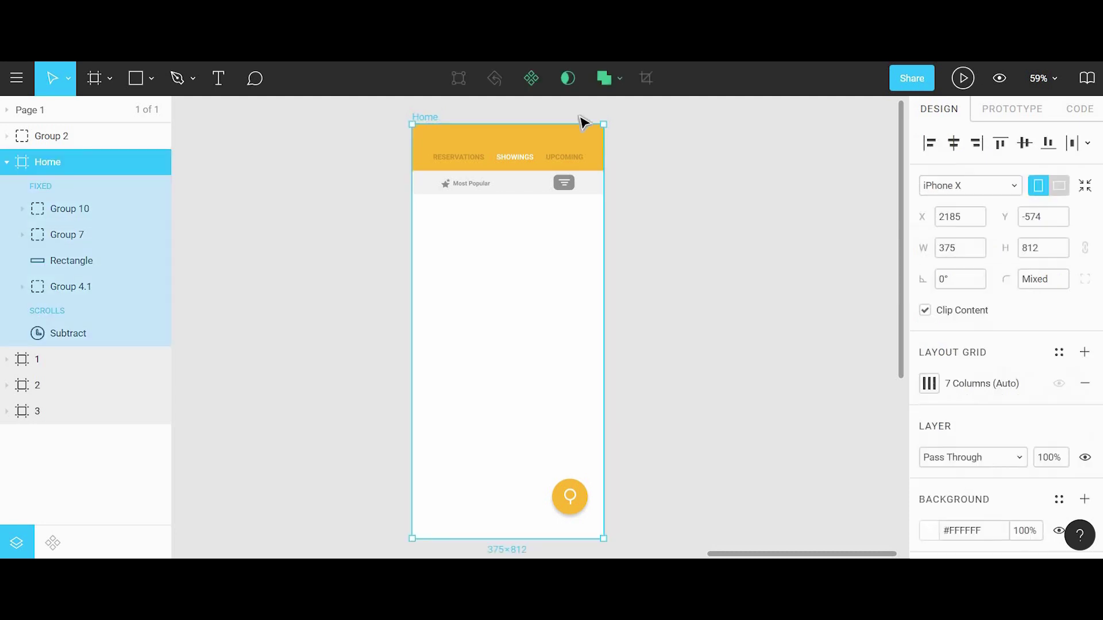
{"action": "left_click", "coordinate": [1058, 383]}
{"action": "left_click", "coordinate": [935, 391]}
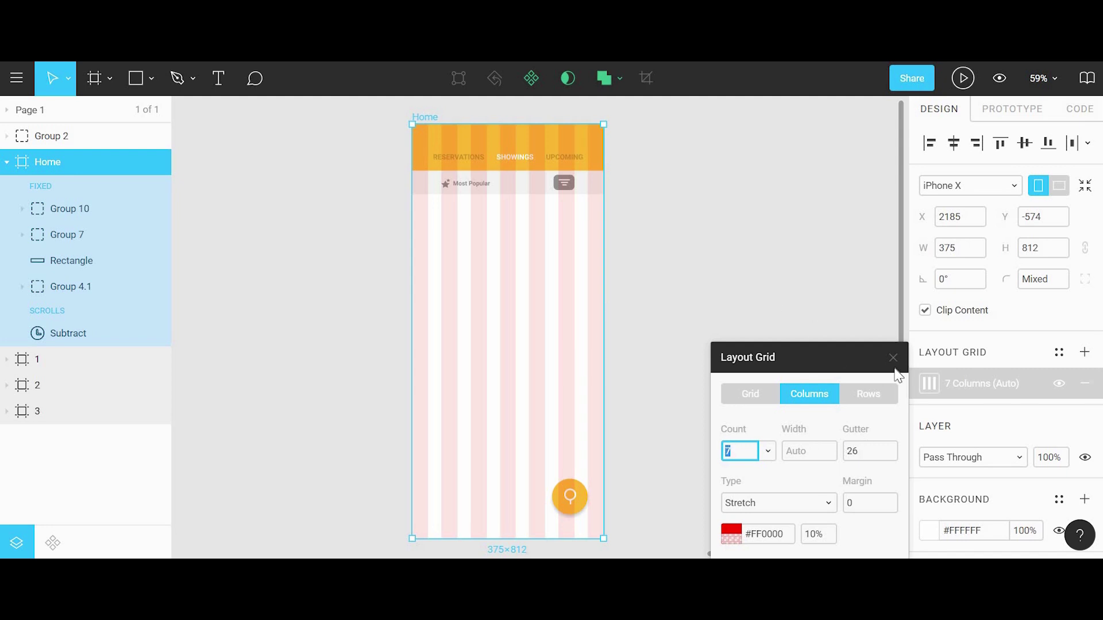
{"action": "left_click", "coordinate": [743, 258]}
{"action": "left_click", "coordinate": [534, 208]}
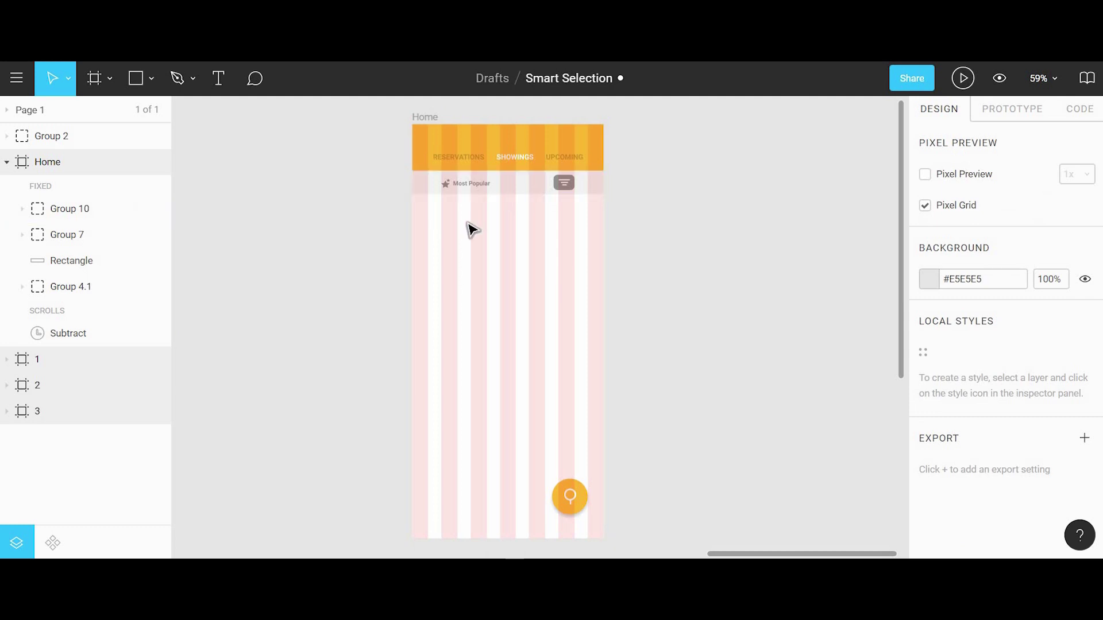
Draw a card rectangle about 261 × 126 below the Most Popular bar, at about X 57, Y 156, spanning the middle five grid columns
{"action": "scroll", "coordinate": [472, 230], "scroll_direction": "up", "scroll_amount": 5}
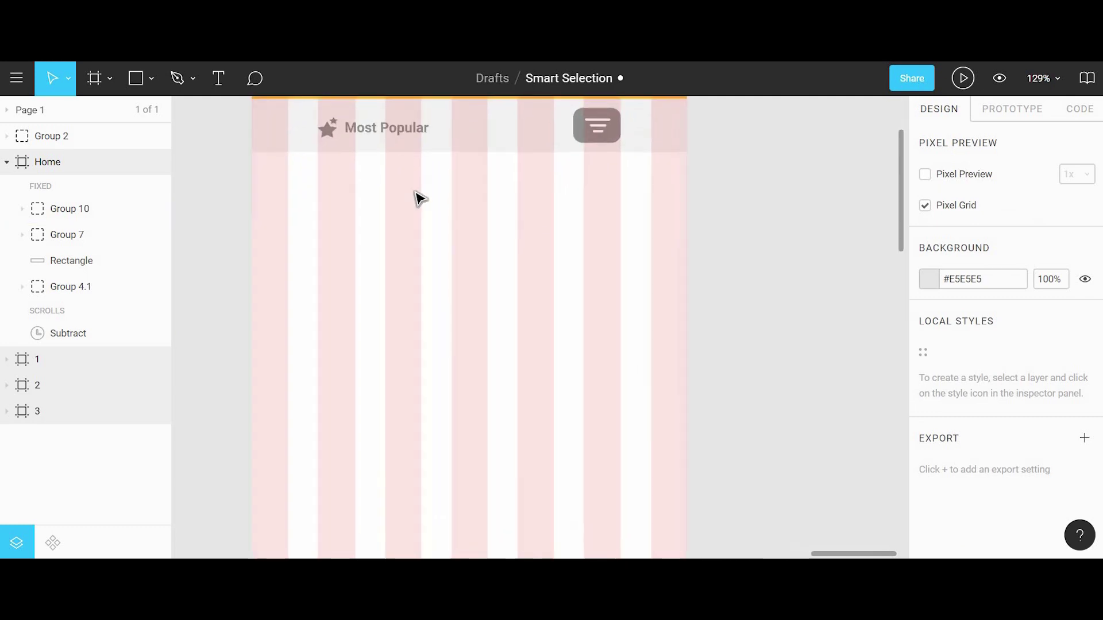
{"action": "key", "text": "r"}
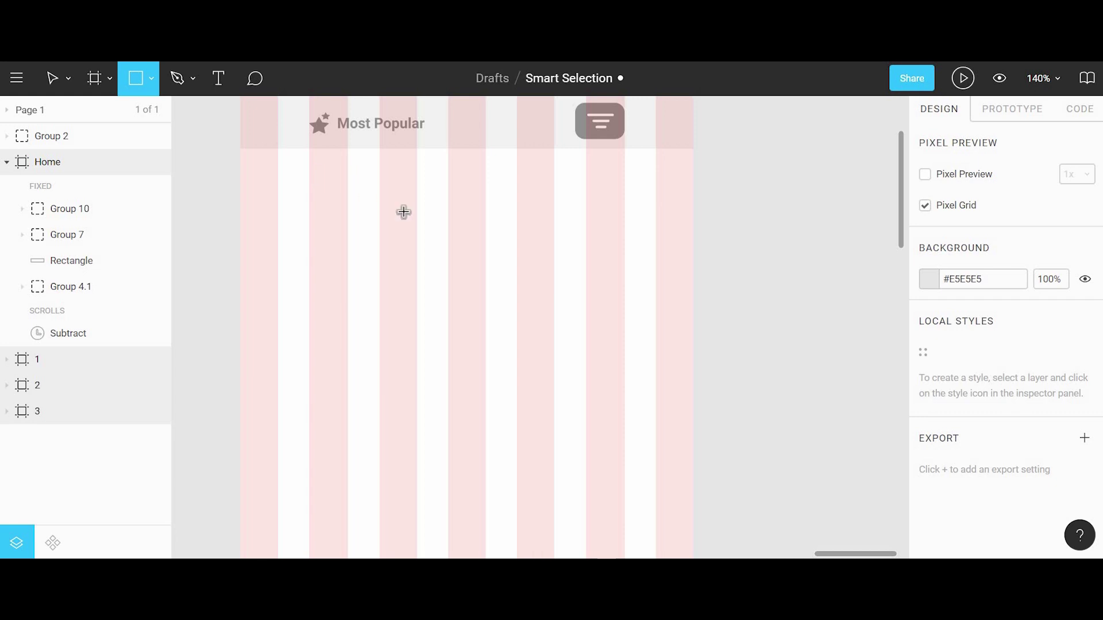
{"action": "left_click_drag", "start_coordinate": [315, 174], "coordinate": [517, 276]}
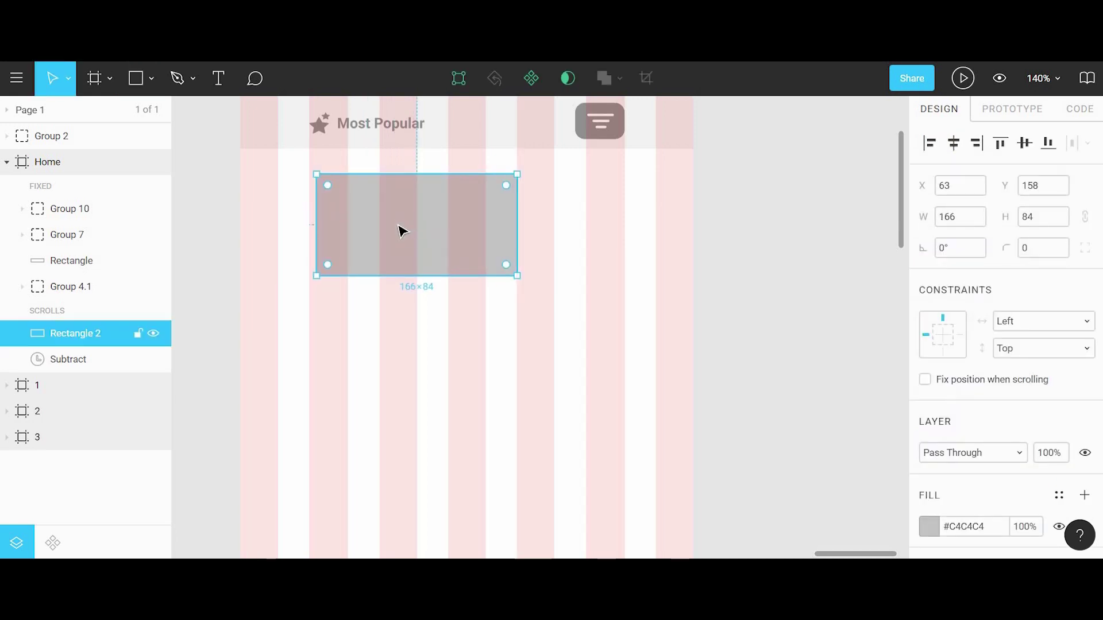
{"action": "left_click_drag", "start_coordinate": [395, 229], "coordinate": [389, 228]}
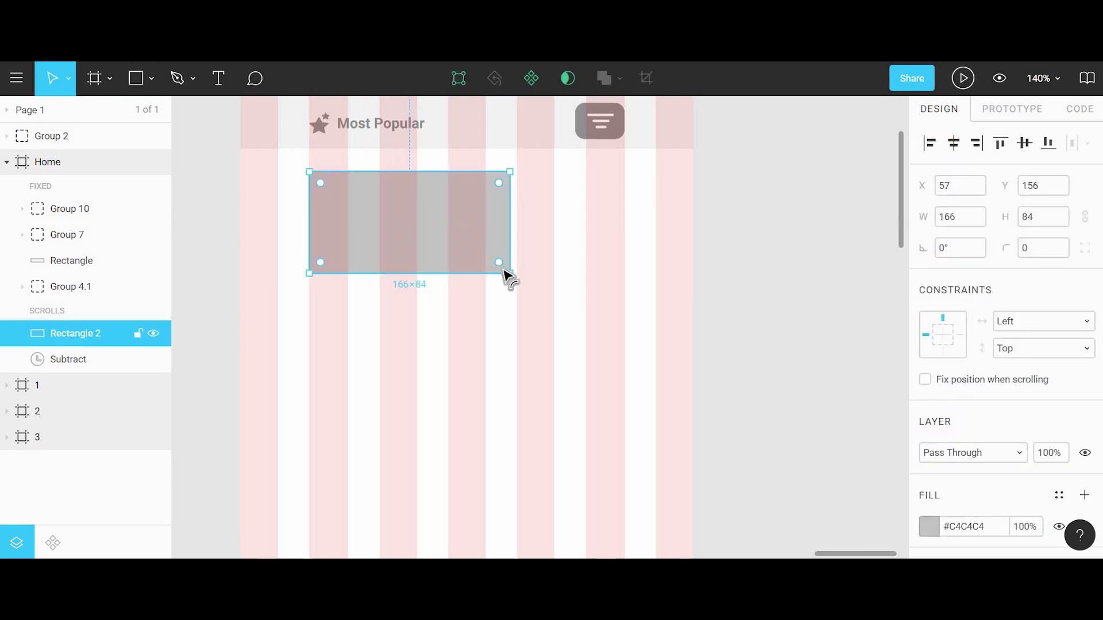
{"action": "left_click_drag", "start_coordinate": [512, 275], "coordinate": [624, 348]}
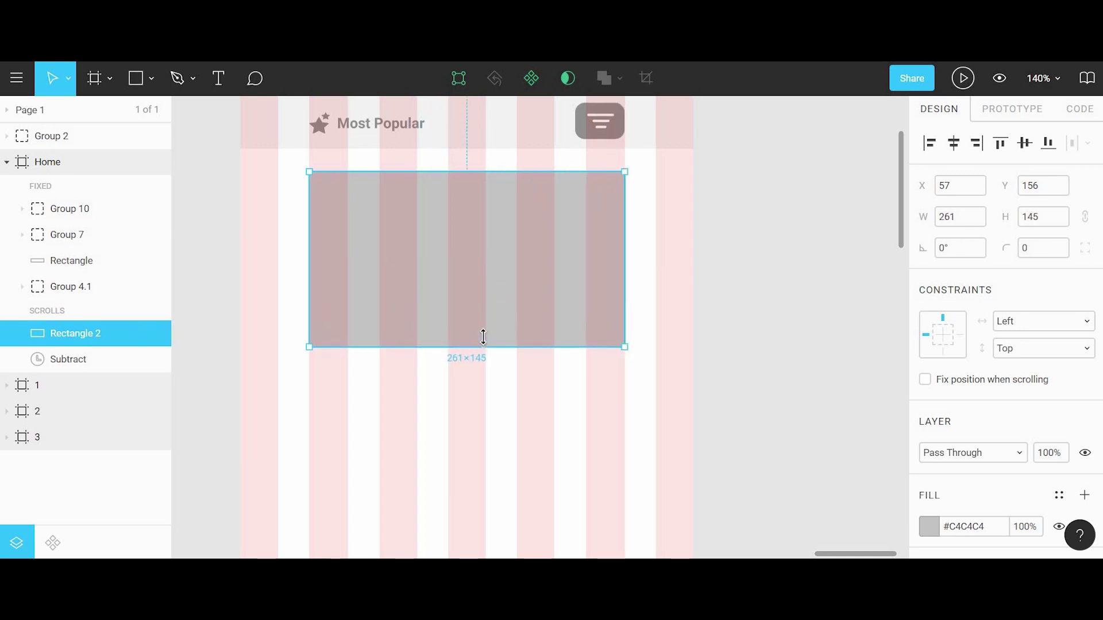
{"action": "left_click_drag", "start_coordinate": [483, 338], "coordinate": [486, 326]}
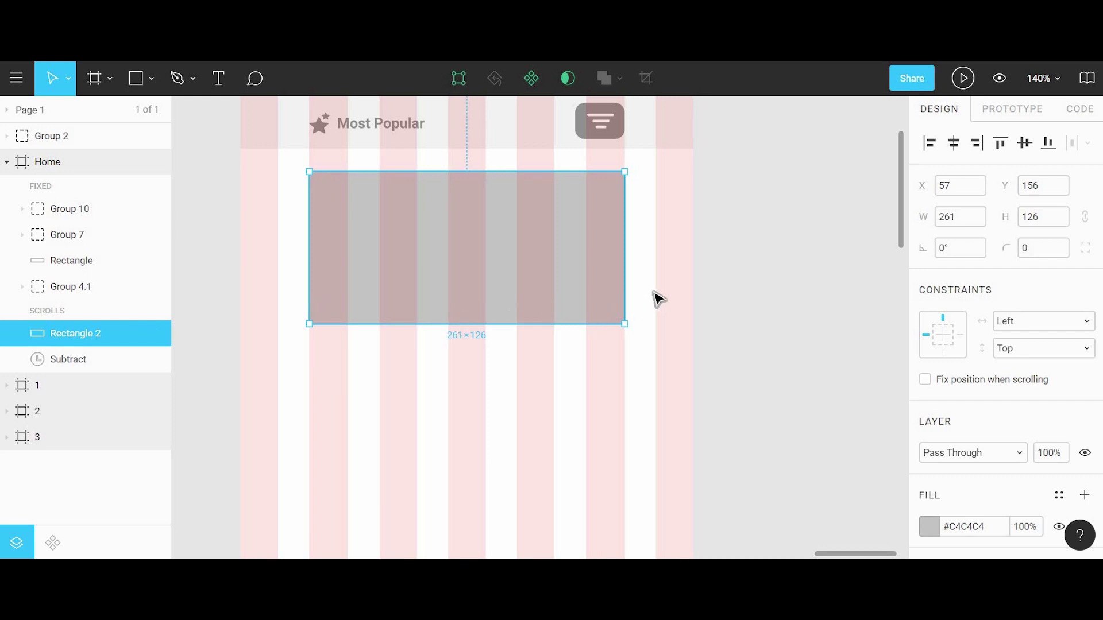
{"action": "key", "text": "Escape"}
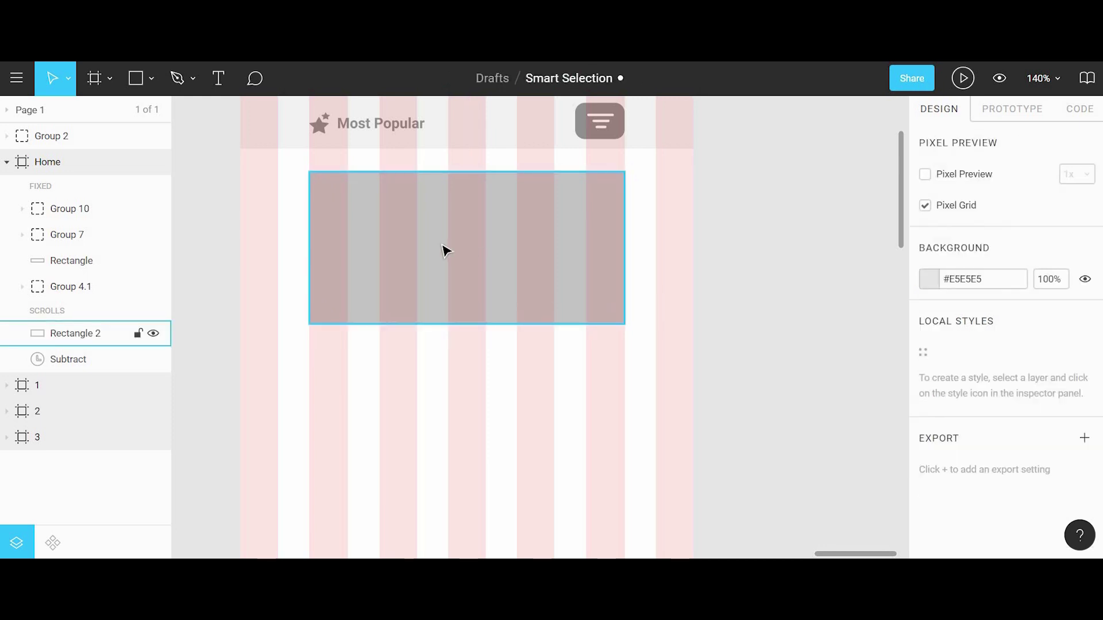
Set the card rectangle's corner radius to 3
{"action": "left_click", "coordinate": [445, 251]}
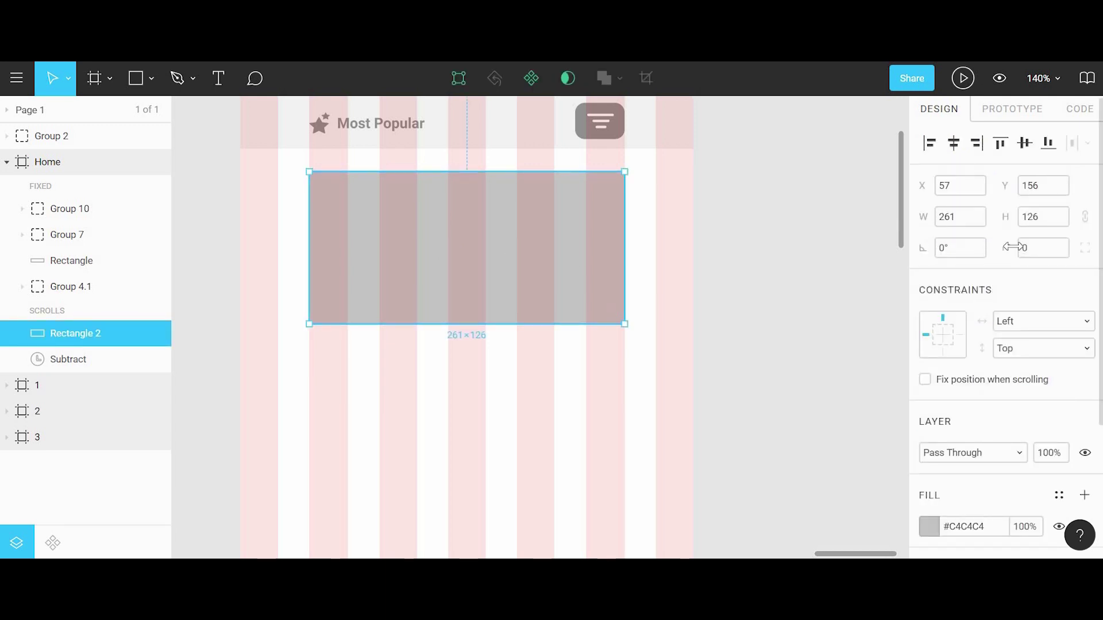
{"action": "left_click", "coordinate": [1034, 254]}
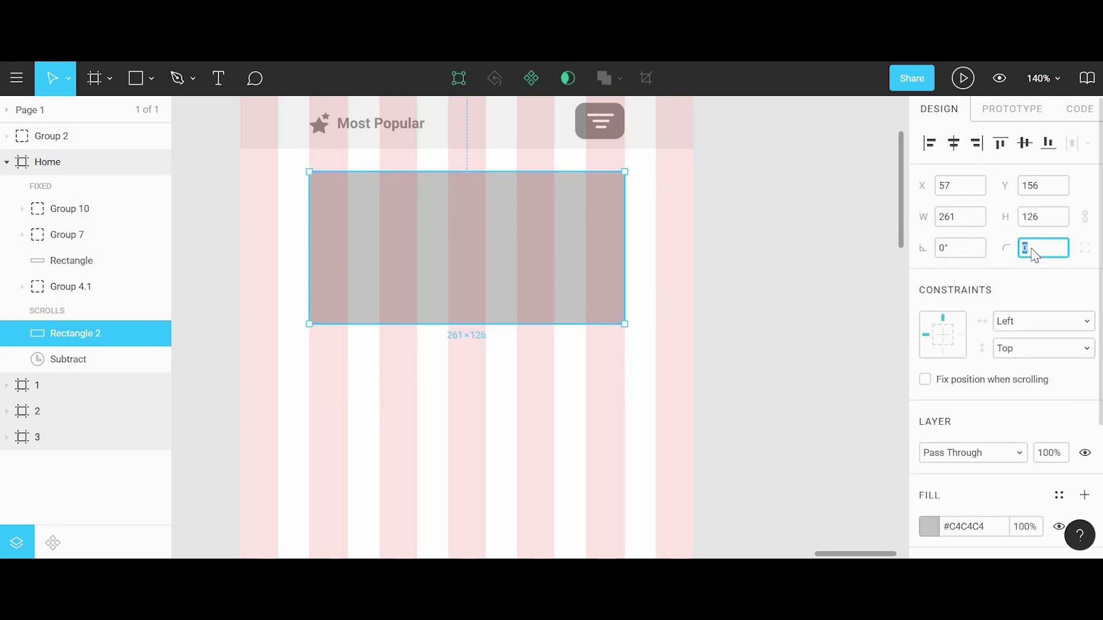
{"action": "type", "text": "3"}
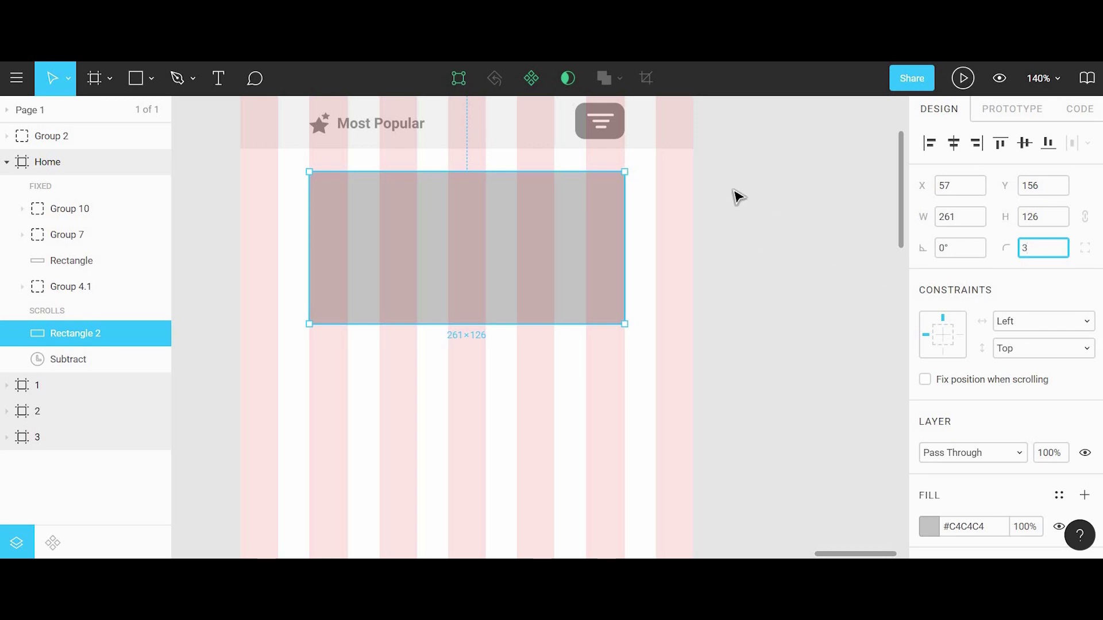
{"action": "left_click", "coordinate": [706, 196]}
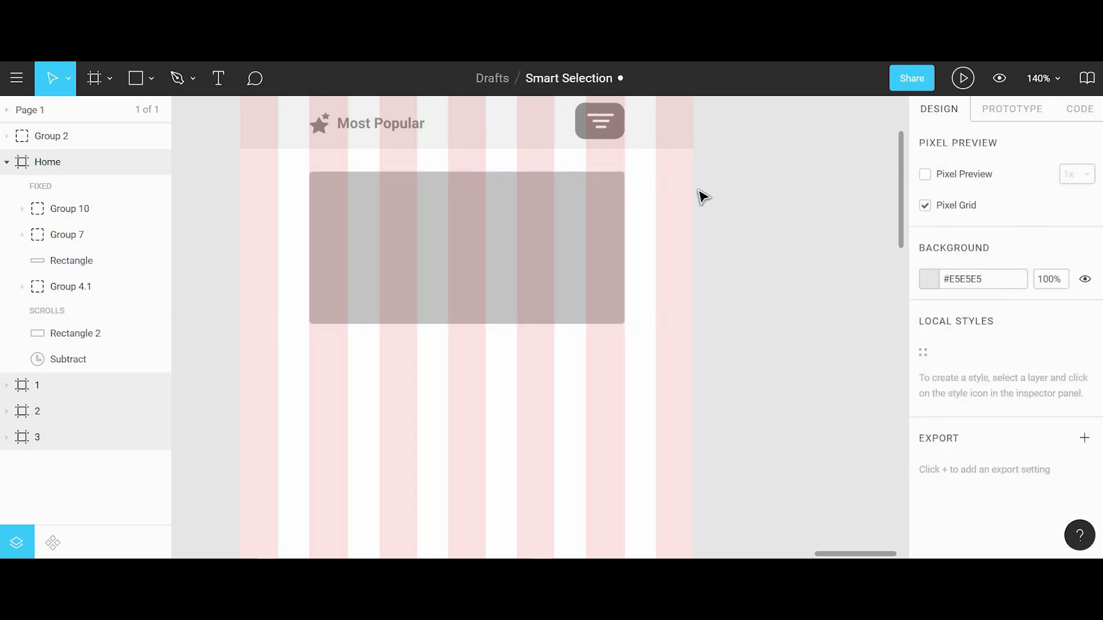
Add a drop shadow to the card rectangle with blur 8, Y offset 9 and 16% opacity
{"action": "left_click", "coordinate": [482, 197]}
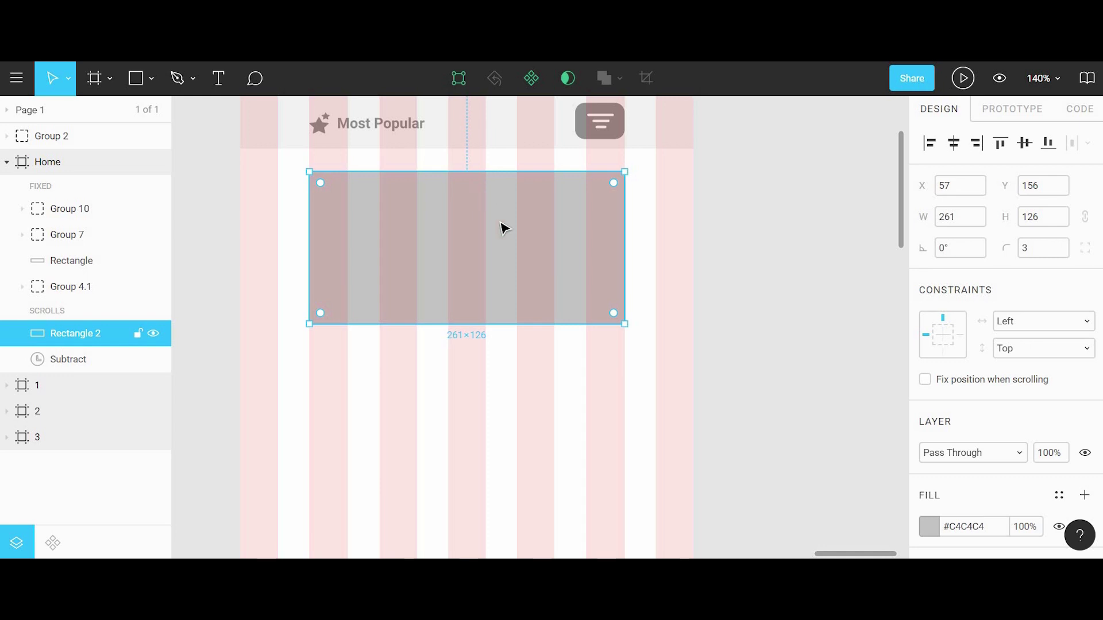
{"action": "scroll", "coordinate": [1031, 420], "scroll_direction": "down", "scroll_amount": 3}
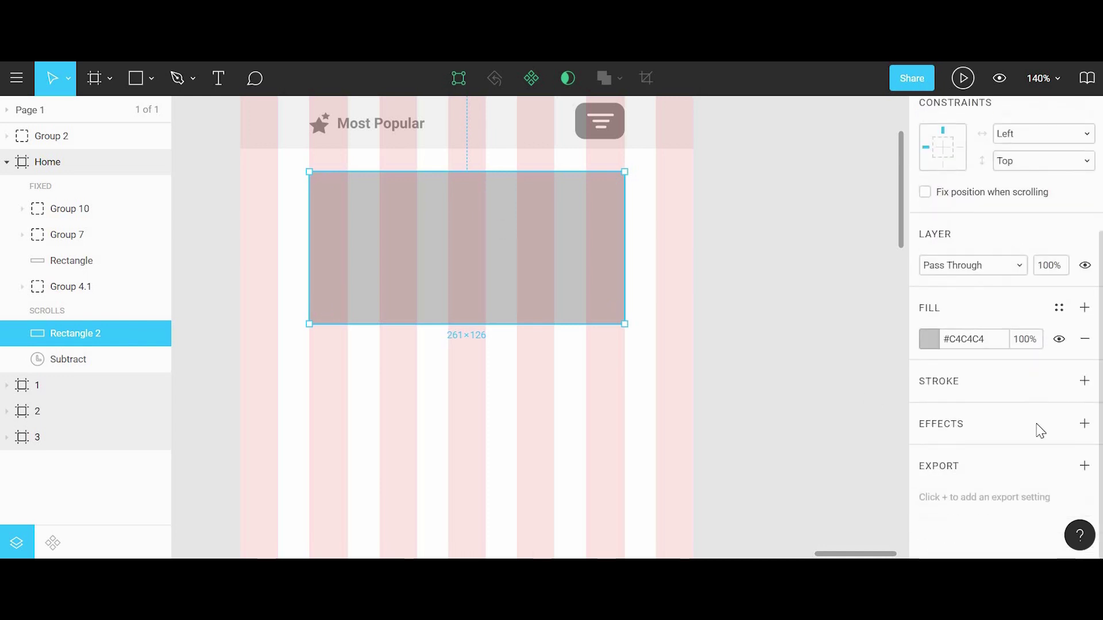
{"action": "left_click", "coordinate": [1084, 424]}
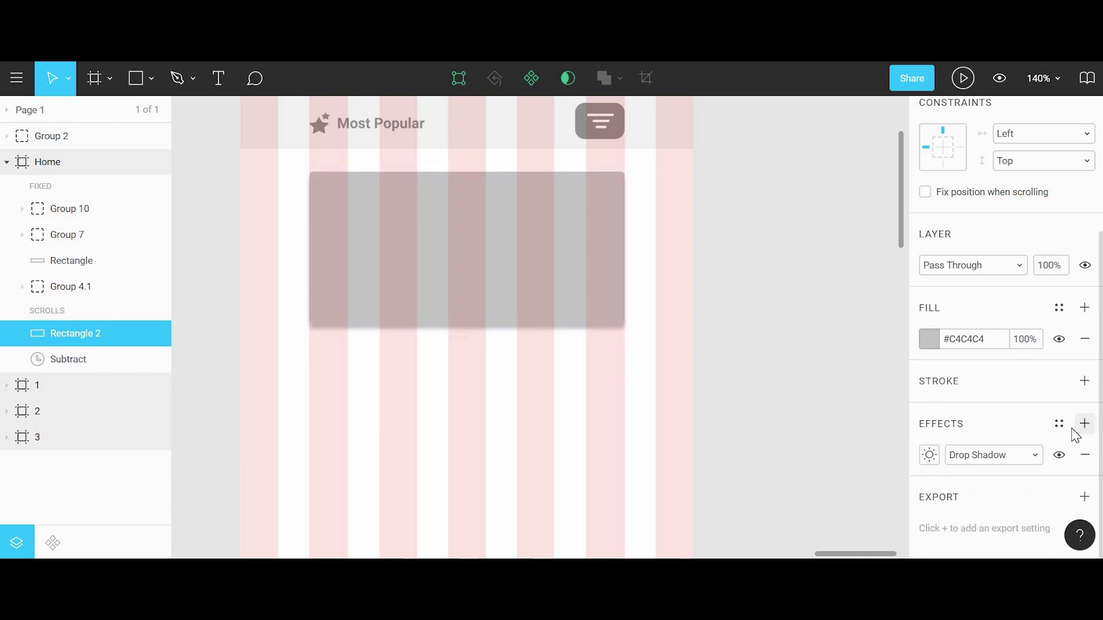
{"action": "left_click", "coordinate": [929, 455]}
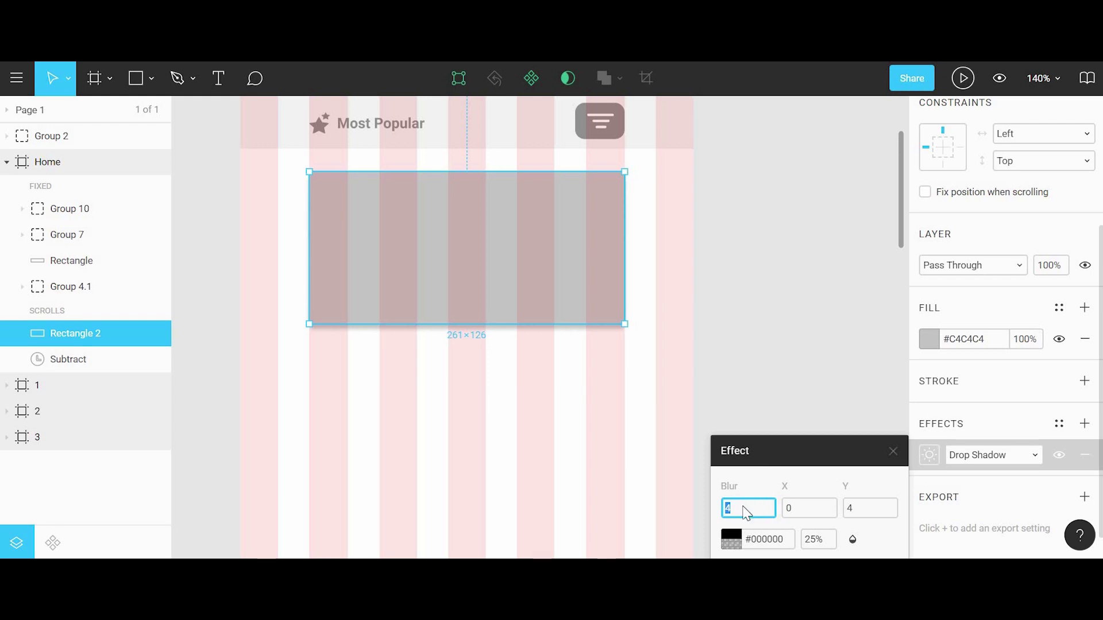
{"action": "left_click", "coordinate": [870, 509]}
{"action": "type", "text": "9"}
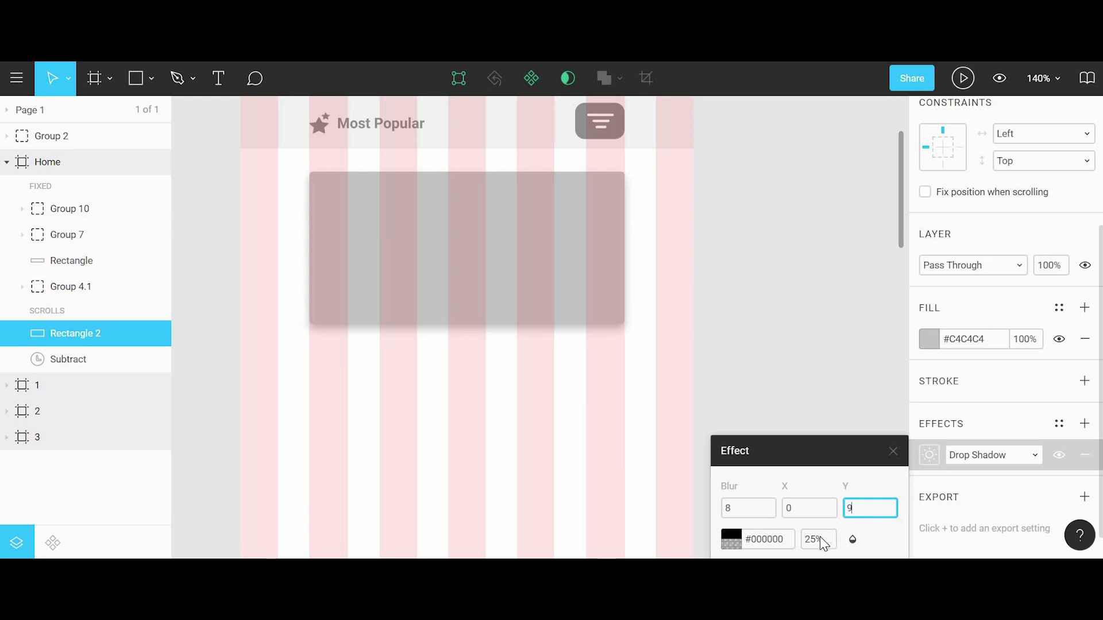
{"action": "left_click", "coordinate": [819, 539]}
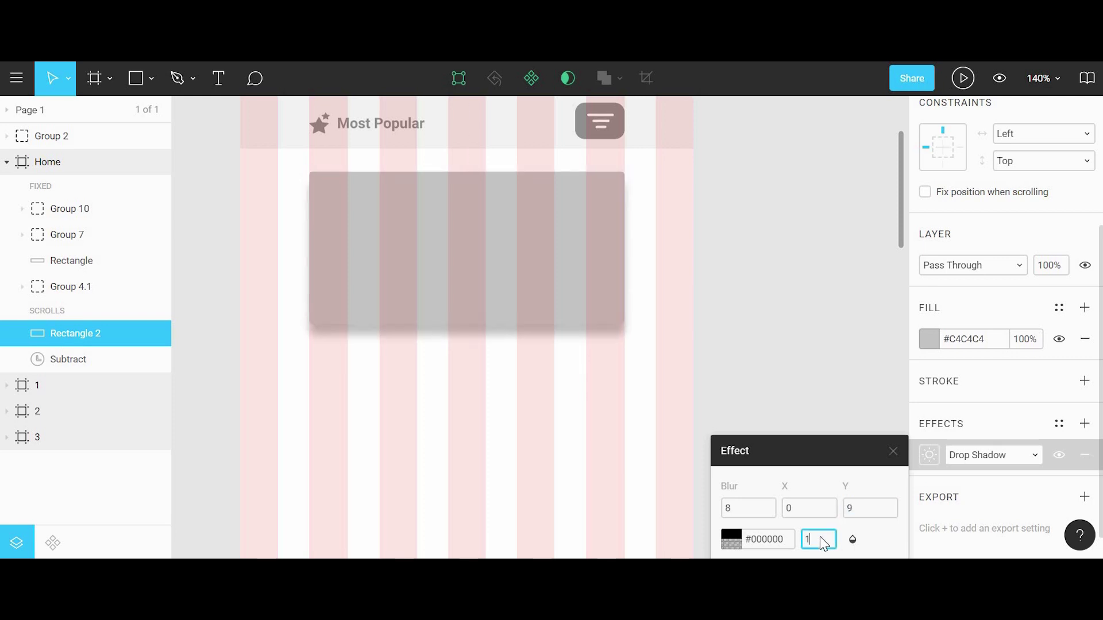
{"action": "type", "text": "16"}
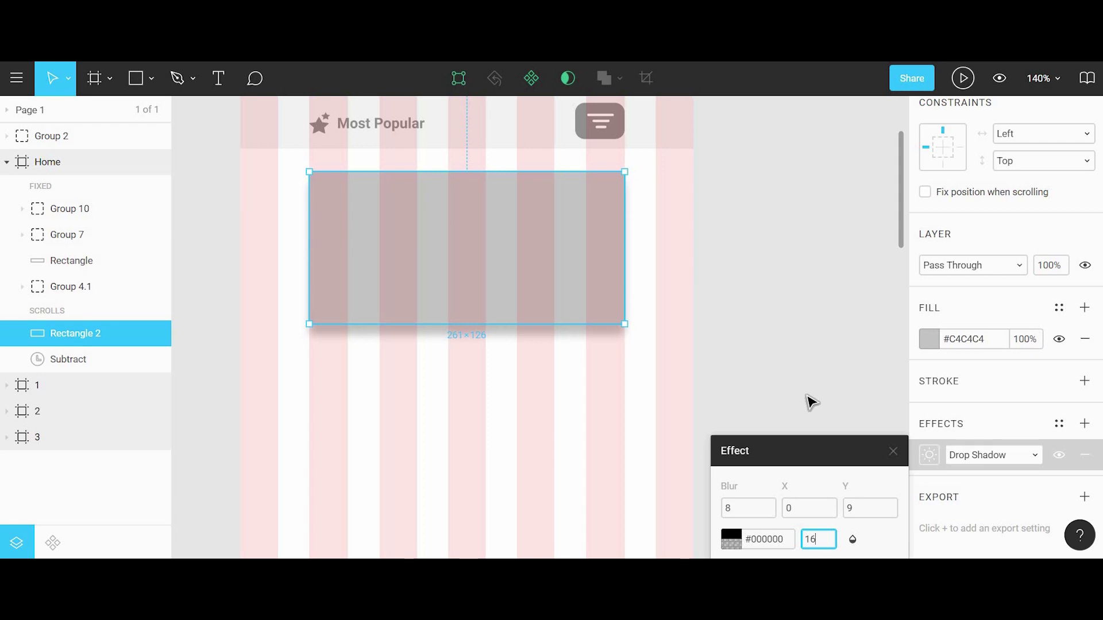
{"action": "left_click", "coordinate": [810, 402]}
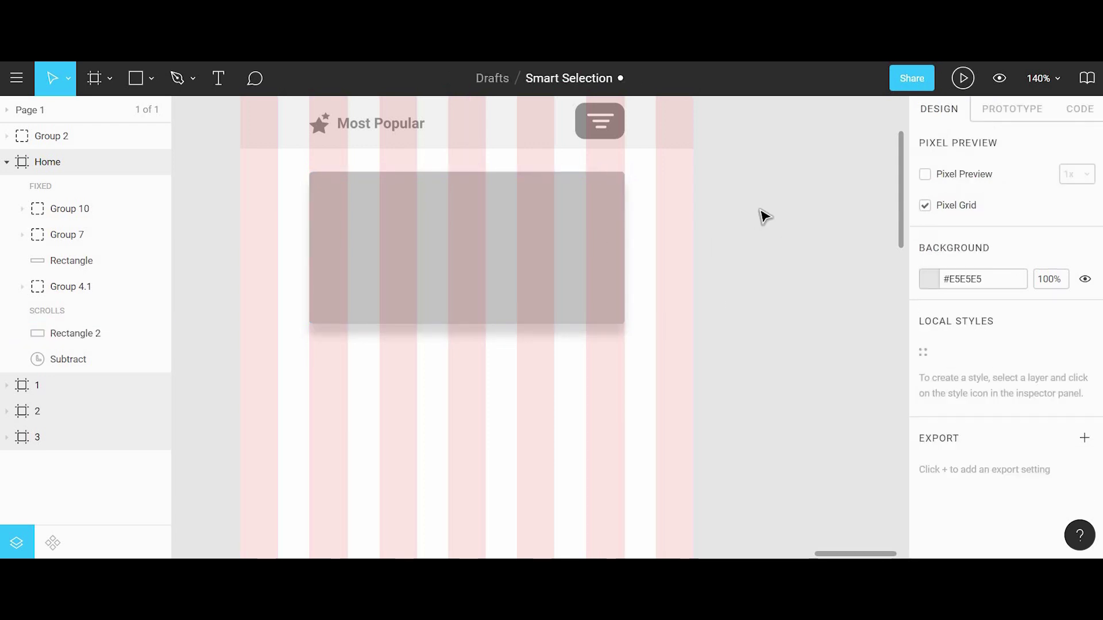
Draw a second rectangle about 261 × 40 across the full width of the card, aligned to the card's bottom edge
{"action": "left_click", "coordinate": [367, 248]}
{"action": "key", "text": "r"}
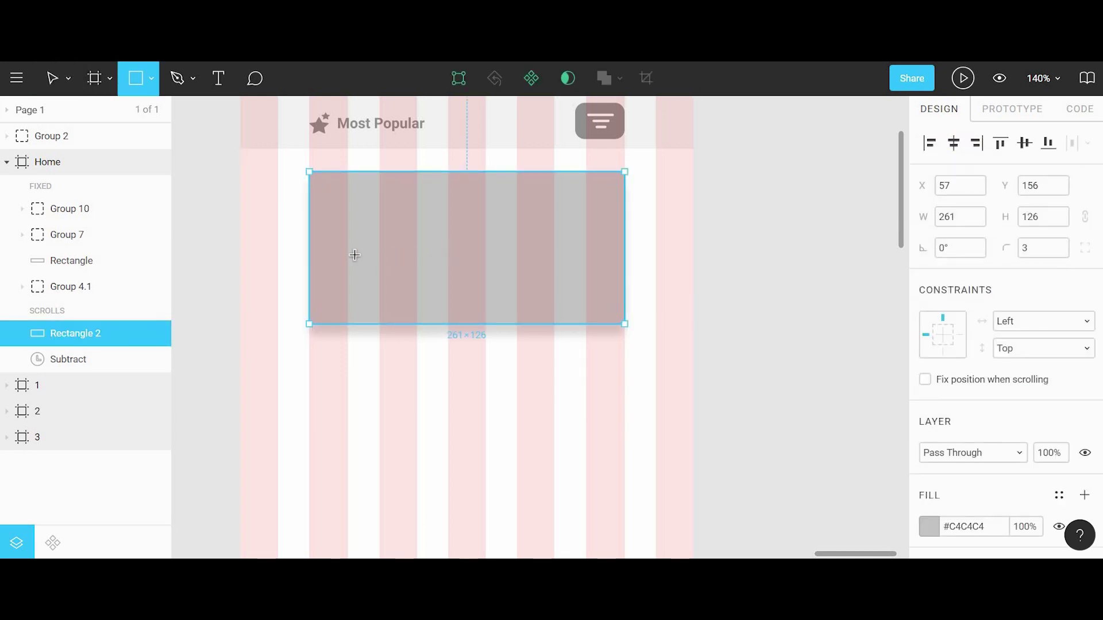
{"action": "left_click_drag", "start_coordinate": [331, 243], "coordinate": [502, 300]}
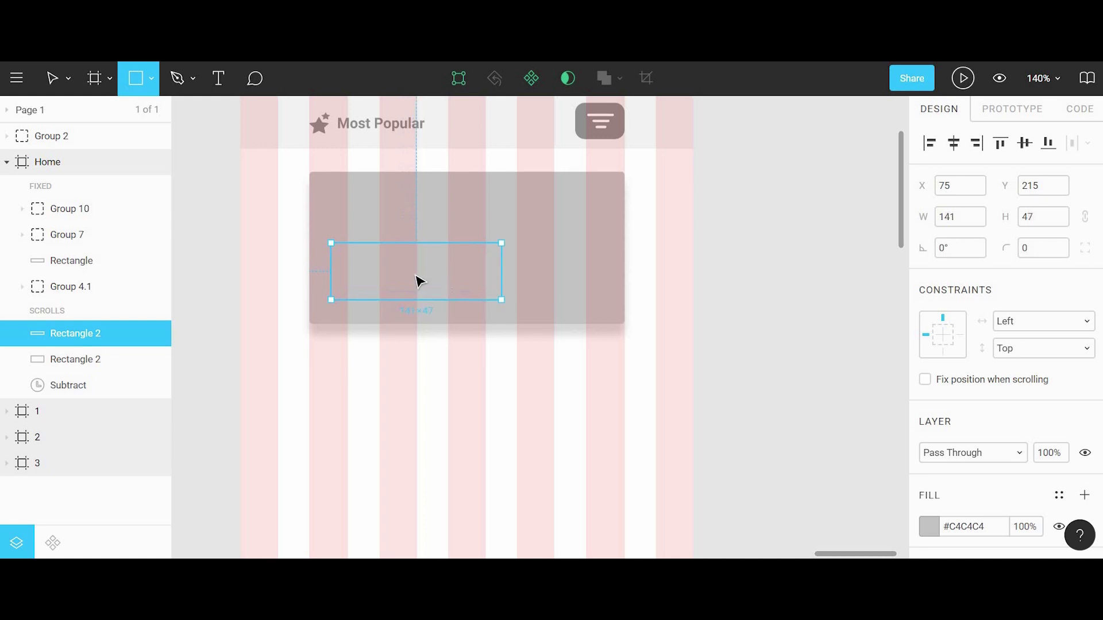
{"action": "left_click_drag", "start_coordinate": [374, 271], "coordinate": [363, 300]}
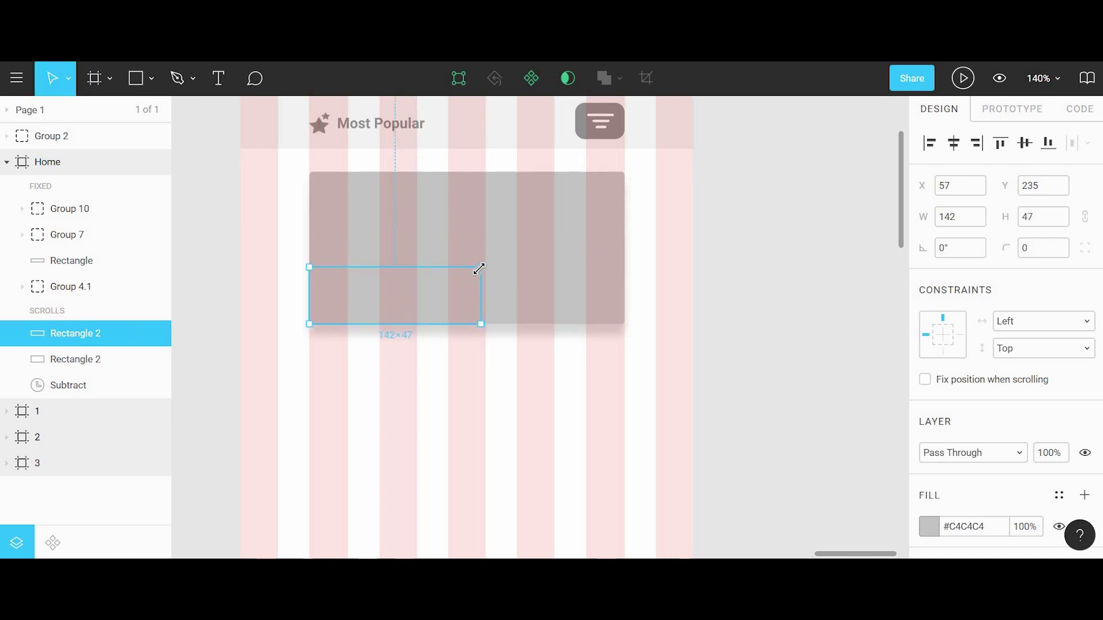
{"action": "left_click_drag", "start_coordinate": [506, 271], "coordinate": [629, 271]}
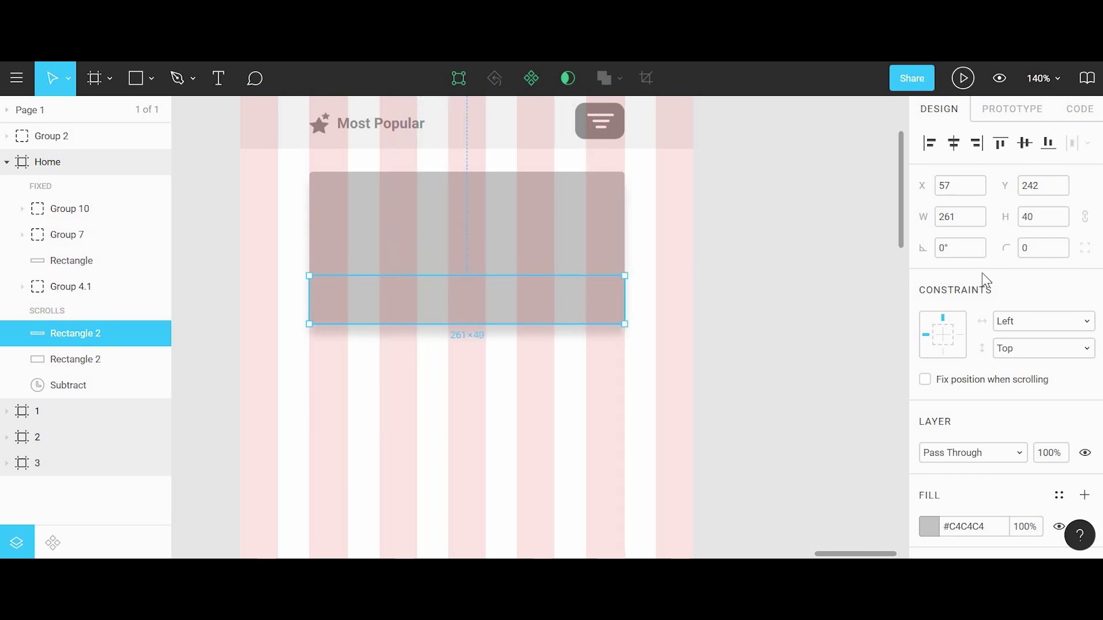
Round only the bottom two corners of the lower strip rectangle, with a radius of 3 each
{"action": "left_click", "coordinate": [1085, 250]}
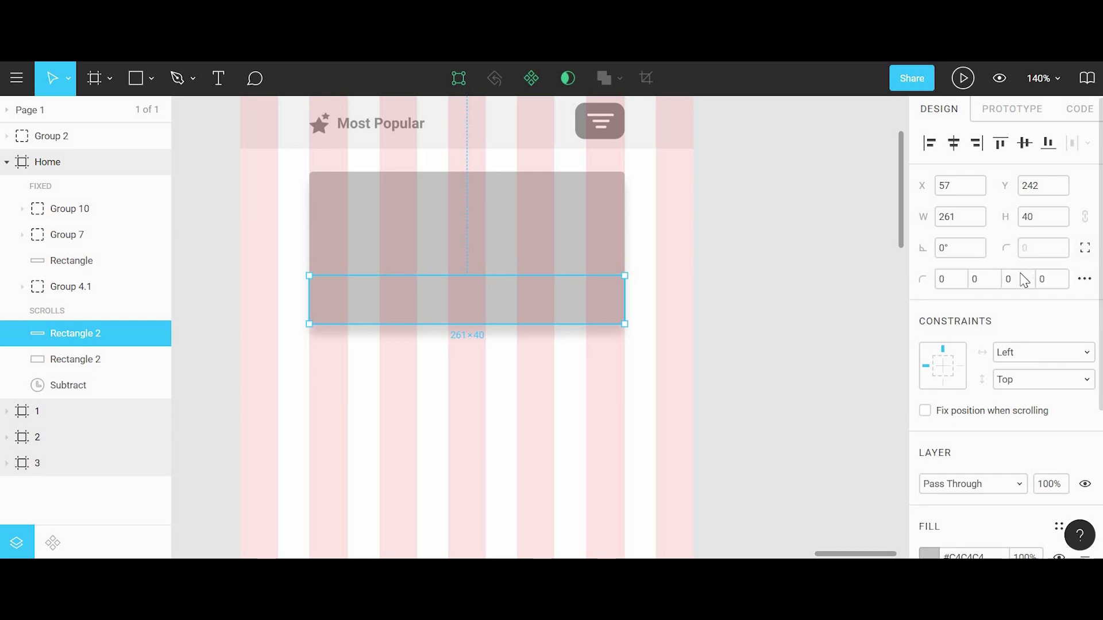
{"action": "left_click", "coordinate": [1024, 280]}
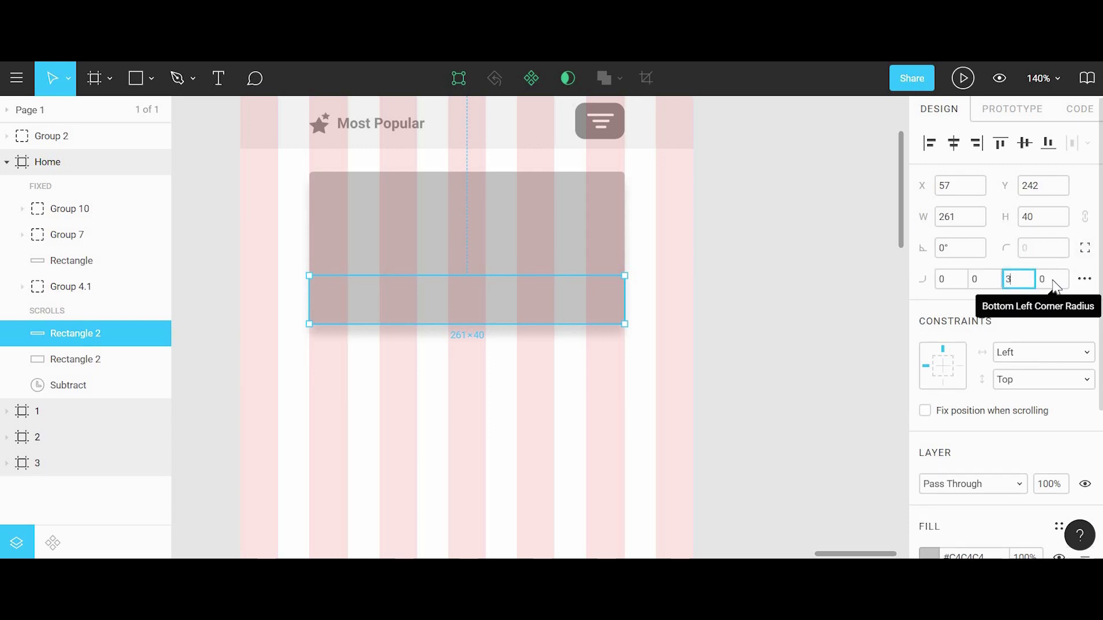
{"action": "left_click", "coordinate": [1045, 281]}
{"action": "left_click", "coordinate": [753, 288]}
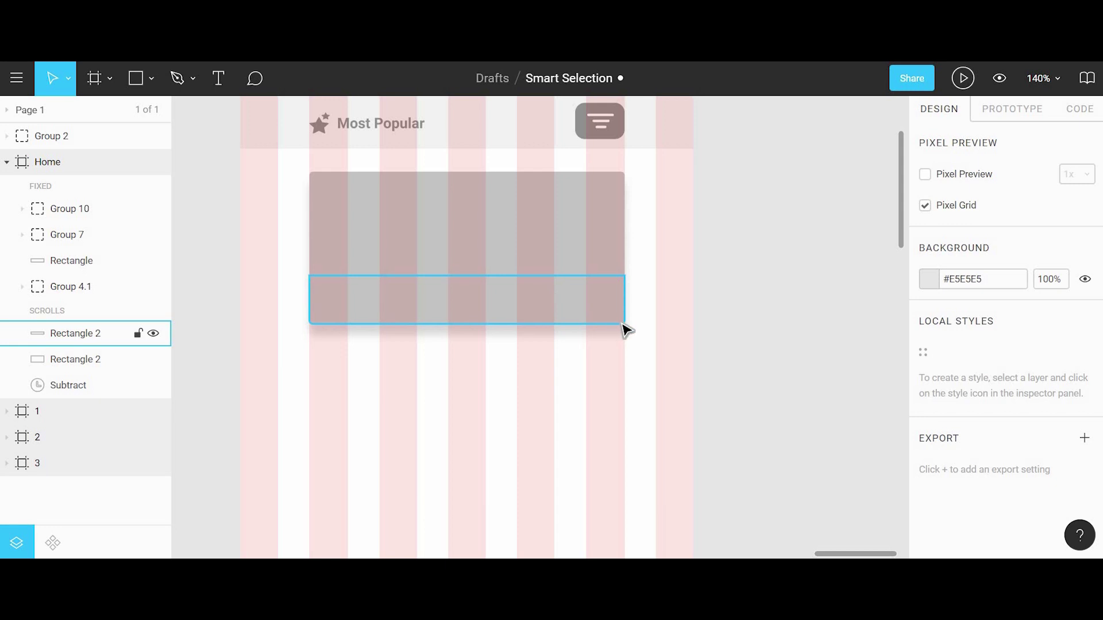
Raise the top edge of the lower strip rectangle to make it about 42 high
{"action": "left_click", "coordinate": [374, 283]}
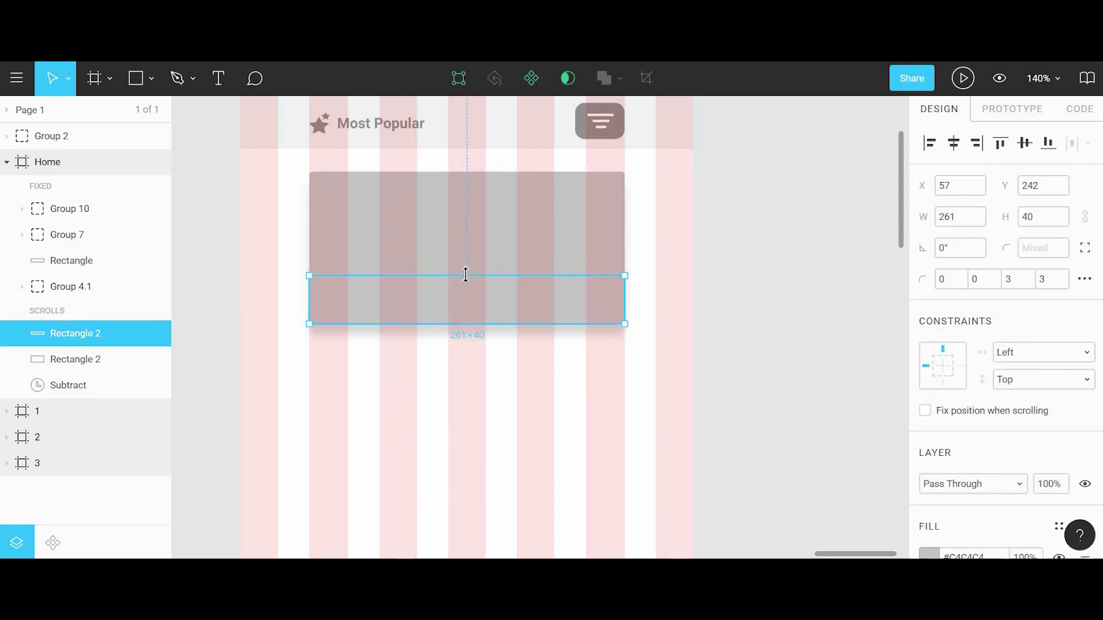
{"action": "left_click_drag", "start_coordinate": [465, 276], "coordinate": [468, 274]}
{"action": "scroll", "coordinate": [467, 273], "scroll_direction": "up", "scroll_amount": 4}
{"action": "scroll", "coordinate": [466, 273], "scroll_direction": "down", "scroll_amount": 5}
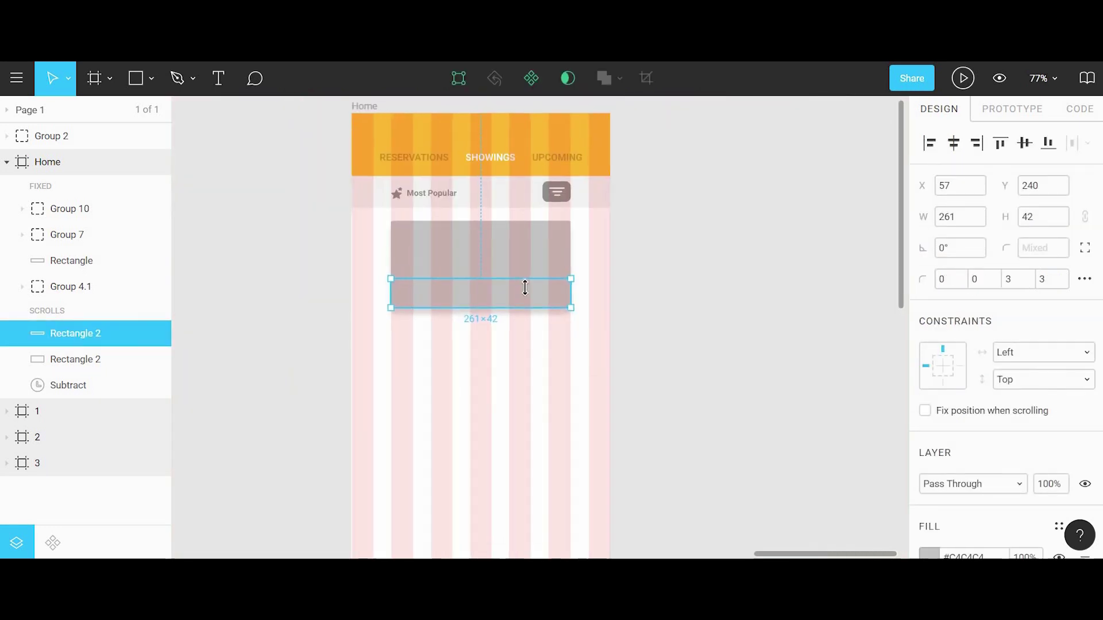
Fill the lower strip rectangle of the card with black, #000000
{"action": "scroll", "coordinate": [485, 288], "scroll_direction": "up", "scroll_amount": 2}
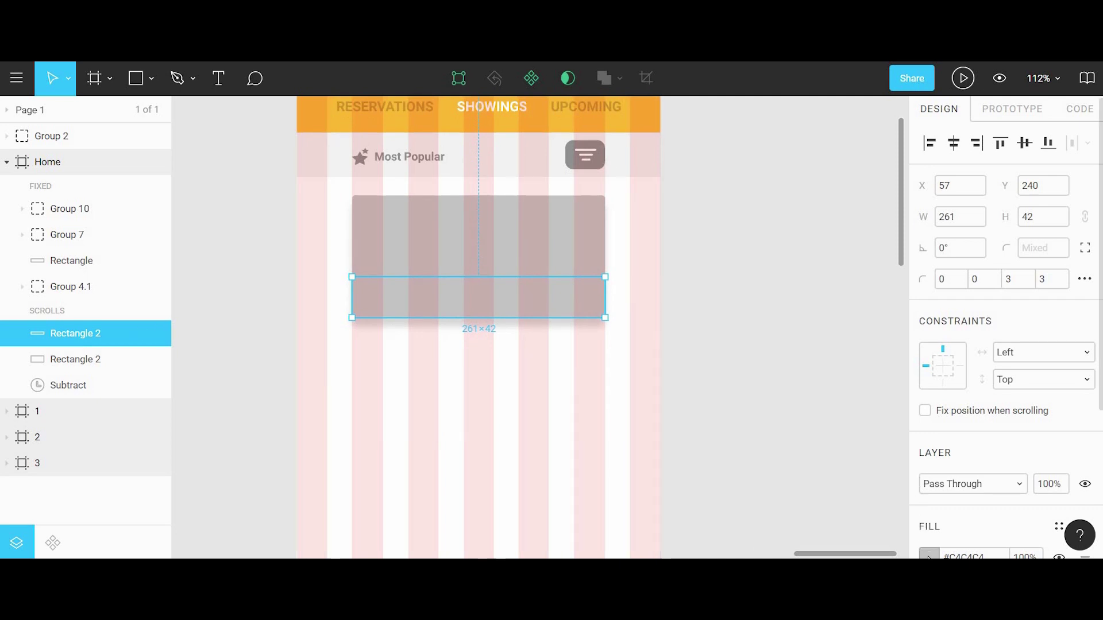
{"action": "left_click", "coordinate": [927, 556]}
{"action": "mouse_move", "coordinate": [761, 313]}
{"action": "left_mouse_down"}
{"action": "mouse_move", "coordinate": [756, 300]}
{"action": "mouse_move", "coordinate": [755, 320]}
{"action": "left_mouse_up"}
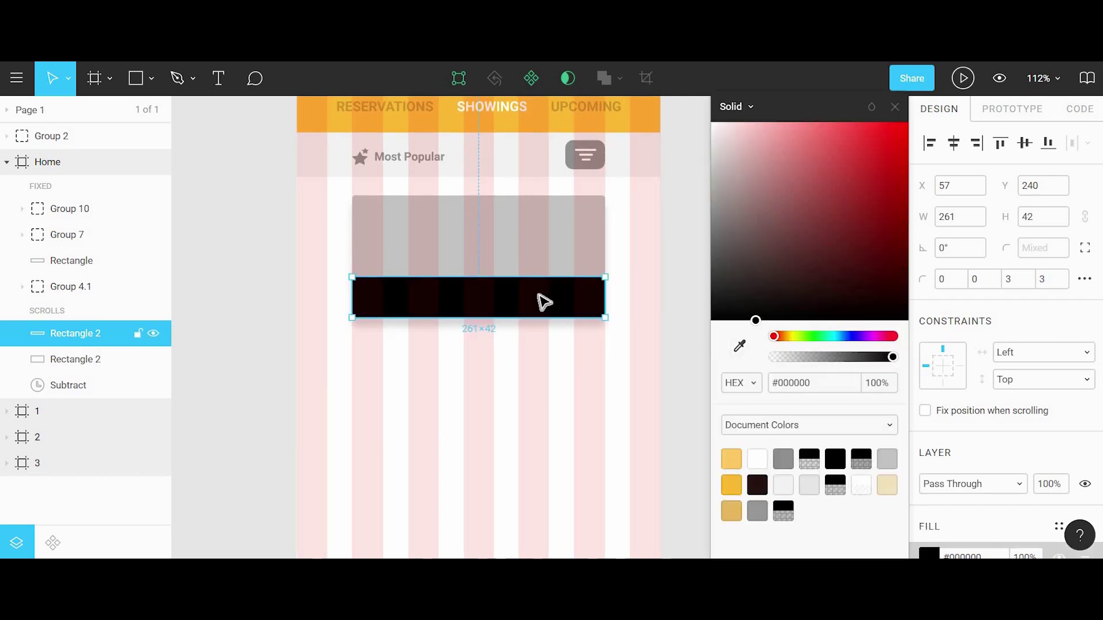
{"action": "left_click", "coordinate": [444, 347]}
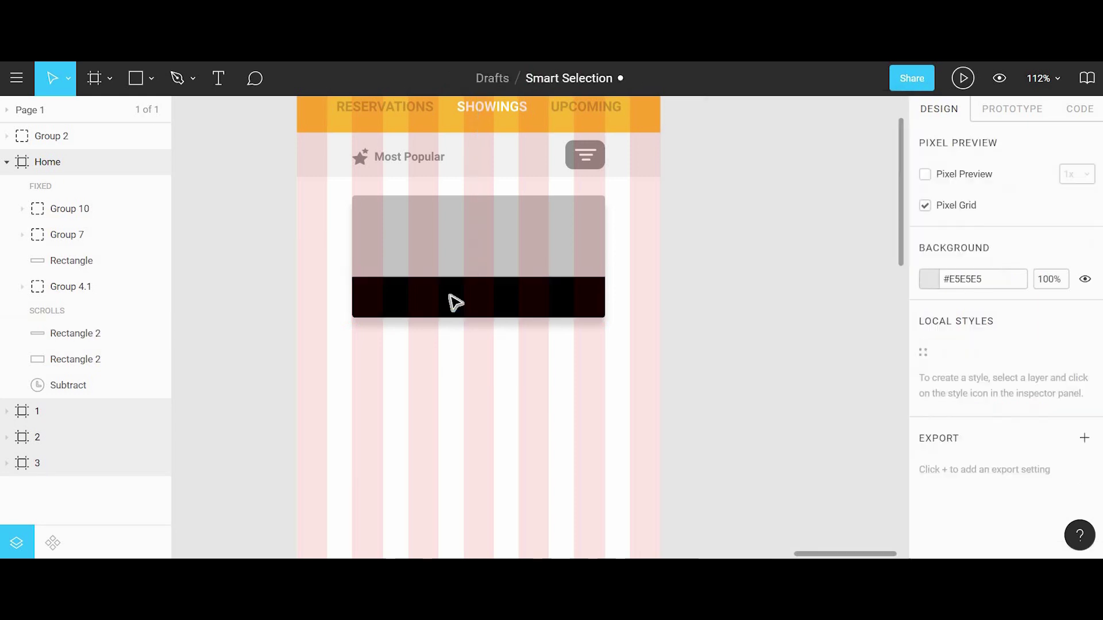
Add the text "Bumble Bee" just below the card and centre its alignment
{"action": "scroll", "coordinate": [453, 300], "scroll_direction": "up", "scroll_amount": 5}
{"action": "key", "text": "t"}
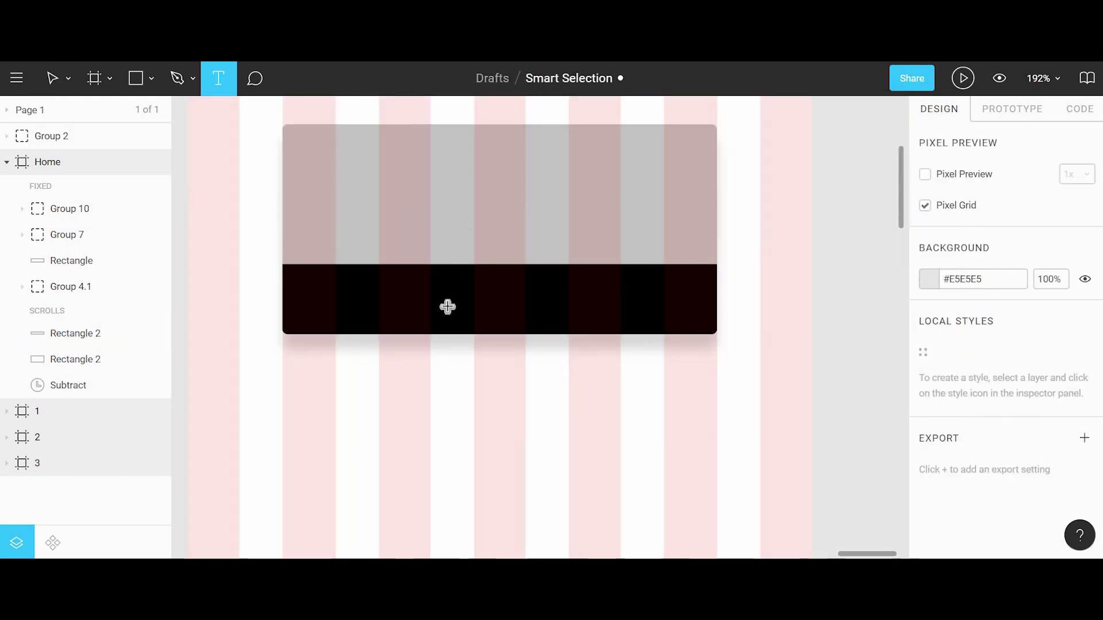
{"action": "left_click", "coordinate": [443, 370]}
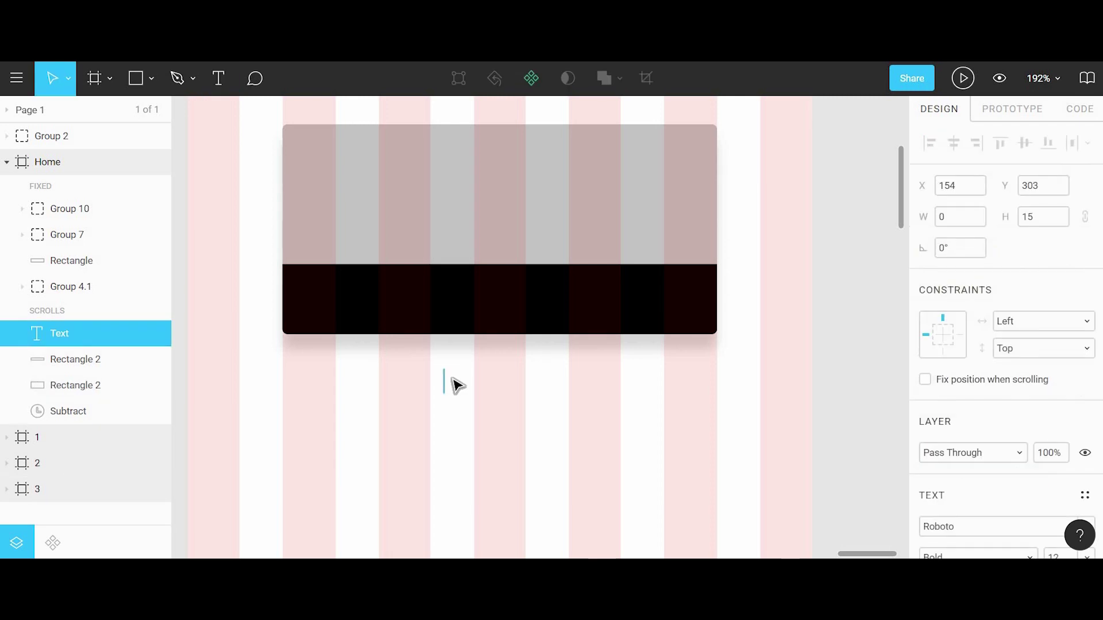
{"action": "type", "text": "Bumblee"}
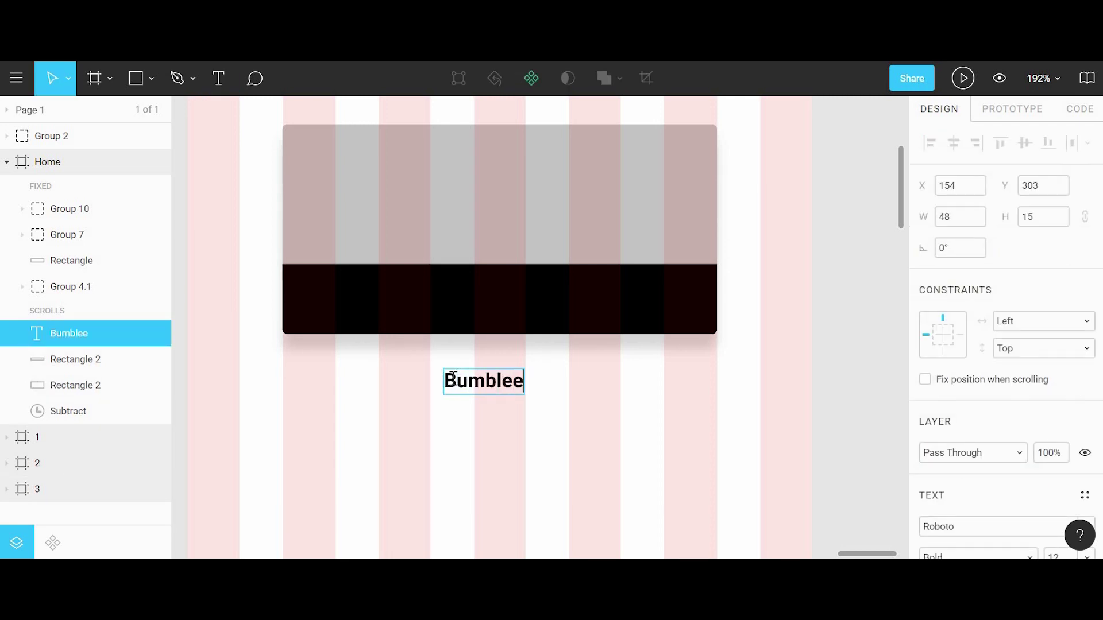
{"action": "key", "text": "BackSpace"}
{"action": "type", "text": "Bee"}
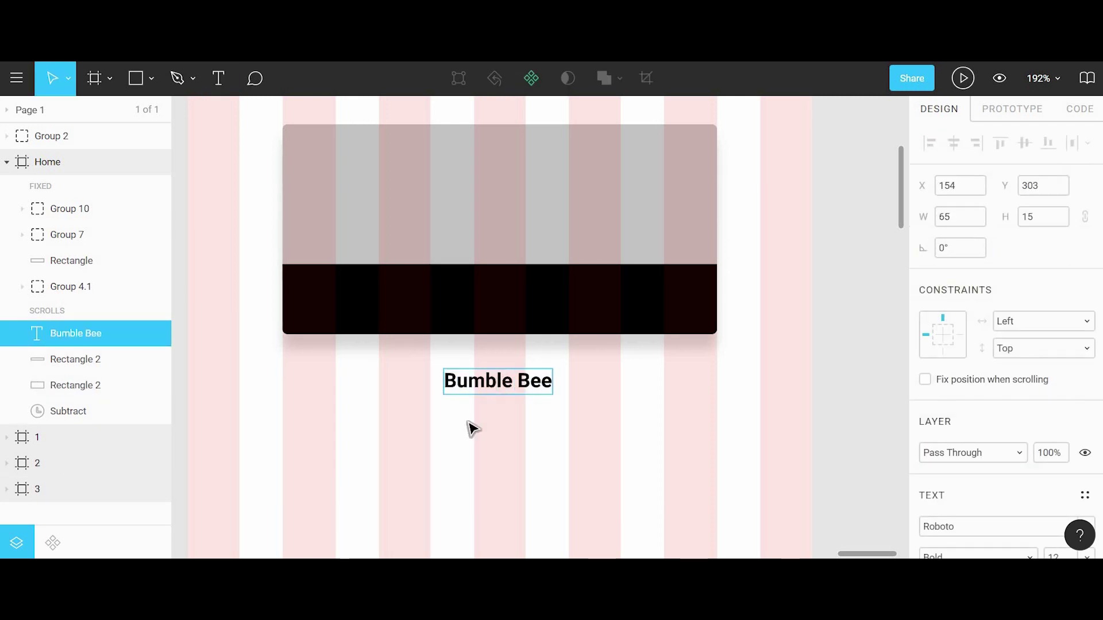
{"action": "key", "text": "Escape"}
{"action": "scroll", "coordinate": [935, 494], "scroll_direction": "down", "scroll_amount": 4}
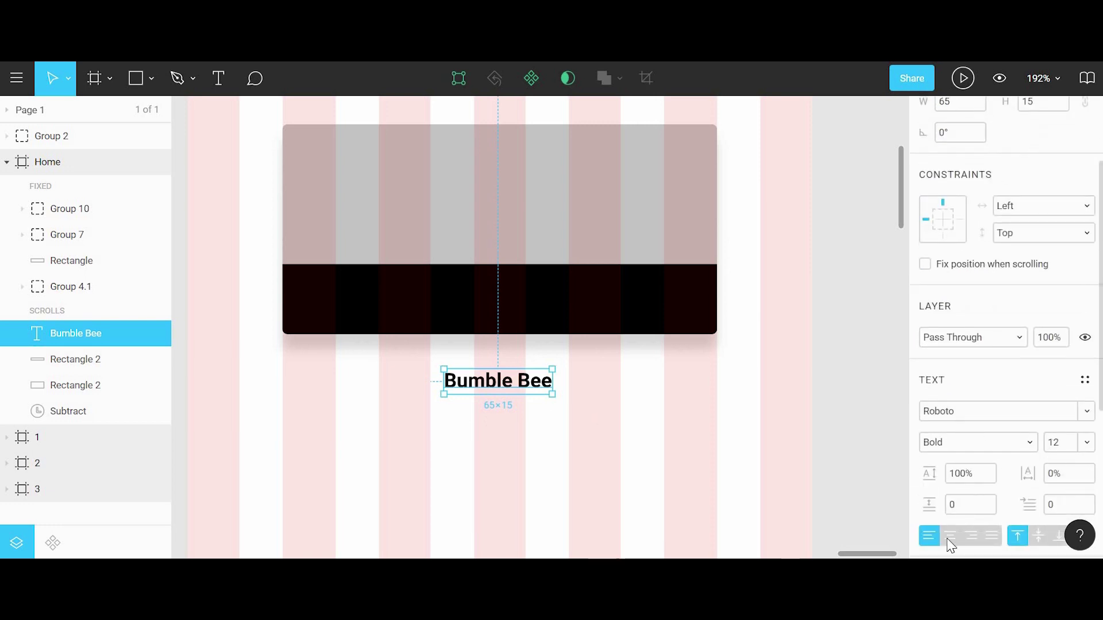
{"action": "left_click", "coordinate": [950, 535]}
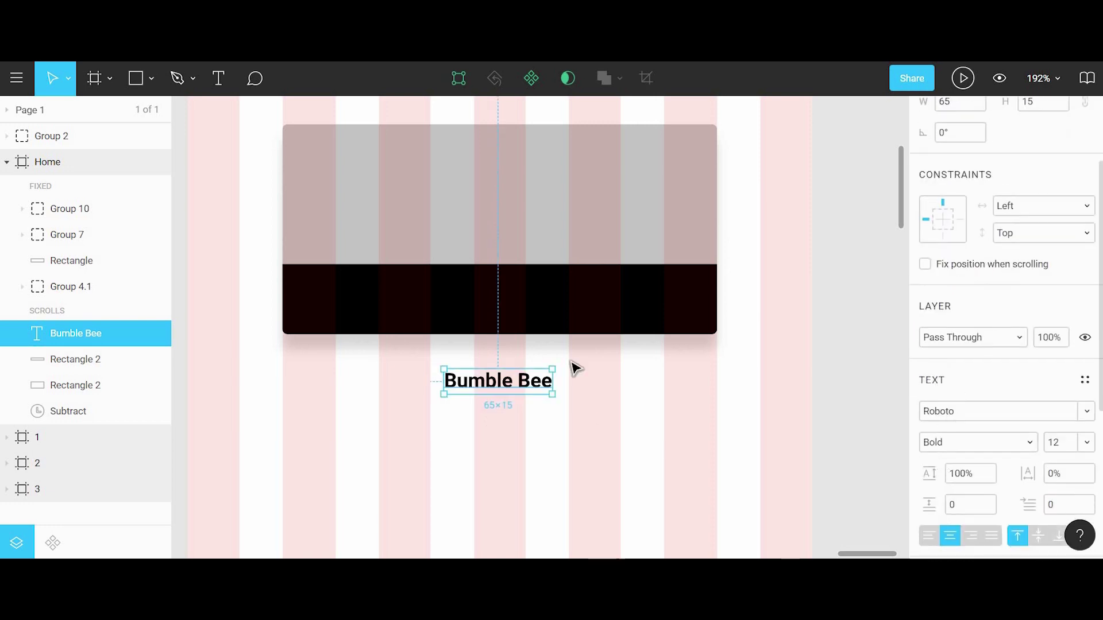
Colour the "Bumble Bee" title white, #FFFFFF, and move it onto the black strip, centred horizontally on the card
{"action": "scroll", "coordinate": [1058, 387], "scroll_direction": "down", "scroll_amount": 5}
{"action": "left_click", "coordinate": [929, 339]}
{"action": "left_click", "coordinate": [757, 459]}
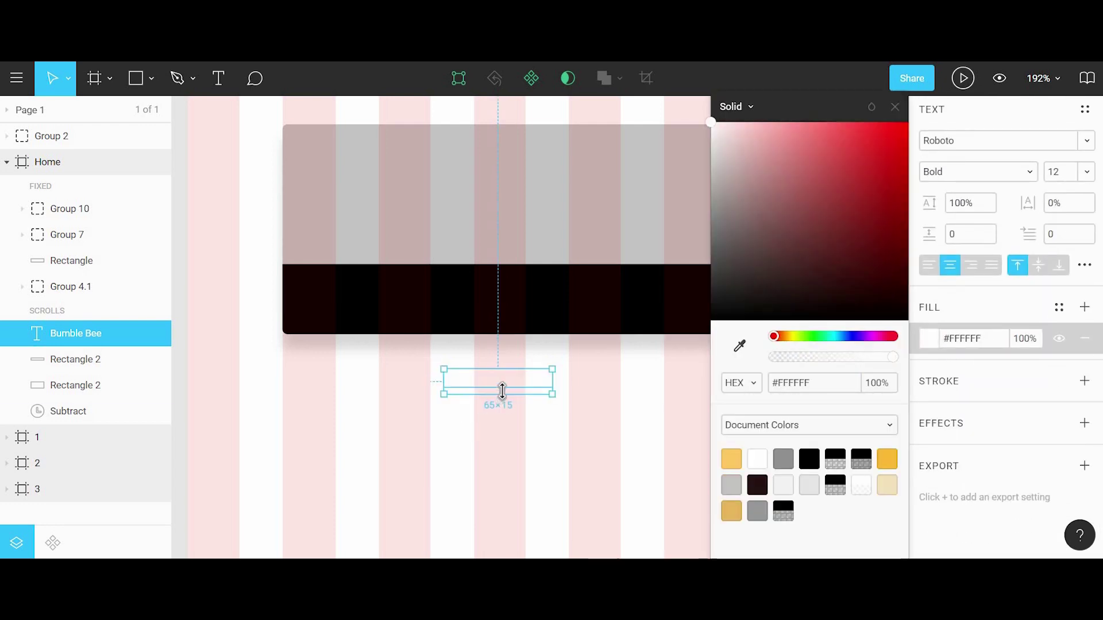
{"action": "left_click_drag", "start_coordinate": [517, 384], "coordinate": [511, 307]}
{"action": "left_click", "coordinate": [894, 107]}
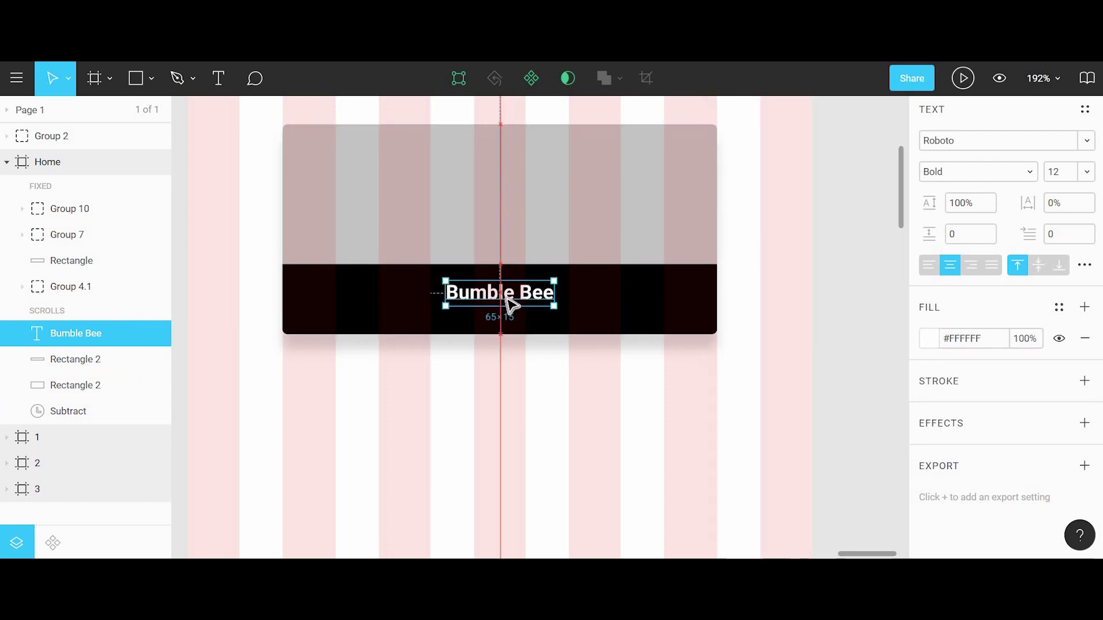
Widen the title's text box to 85 and place a left-aligned copy of it at the left end of the strip
{"action": "scroll", "coordinate": [509, 304], "scroll_direction": "up", "scroll_amount": 2}
{"action": "mouse_move", "coordinate": [591, 290]}
{"action": "left_mouse_down"}
{"action": "mouse_move", "coordinate": [610, 288]}
{"action": "mouse_move", "coordinate": [593, 288]}
{"action": "left_mouse_up"}
{"action": "left_click_drag", "start_coordinate": [524, 298], "coordinate": [406, 318]}
{"action": "left_click", "coordinate": [929, 267]}
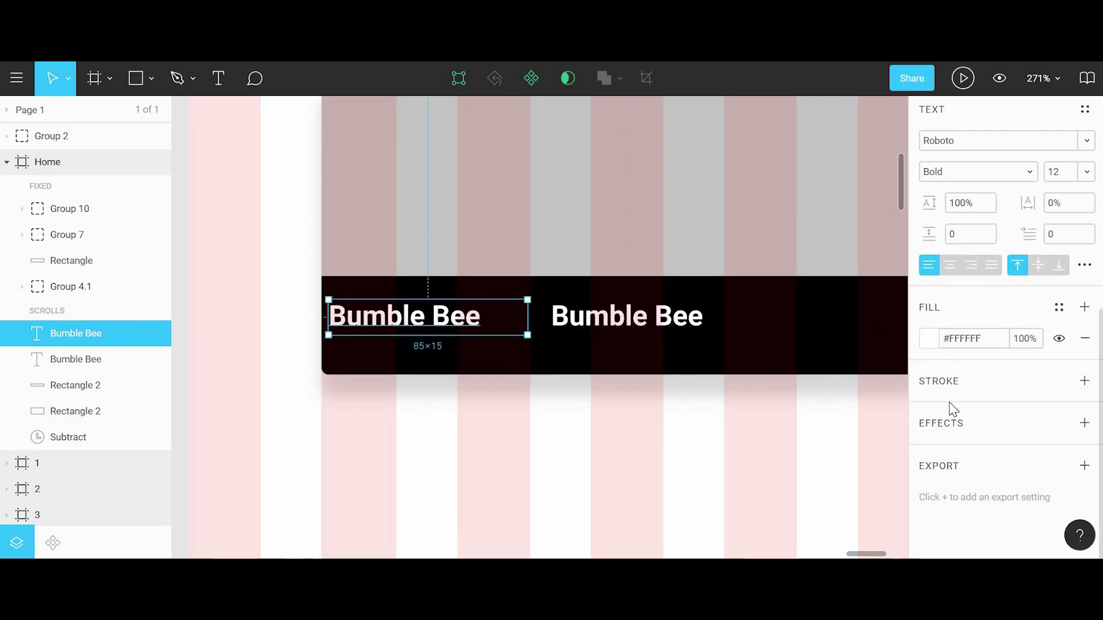
Set the copied text at the strip's left end to Roboto Regular, size 10
{"action": "scroll", "coordinate": [999, 374], "scroll_direction": "up", "scroll_amount": 4}
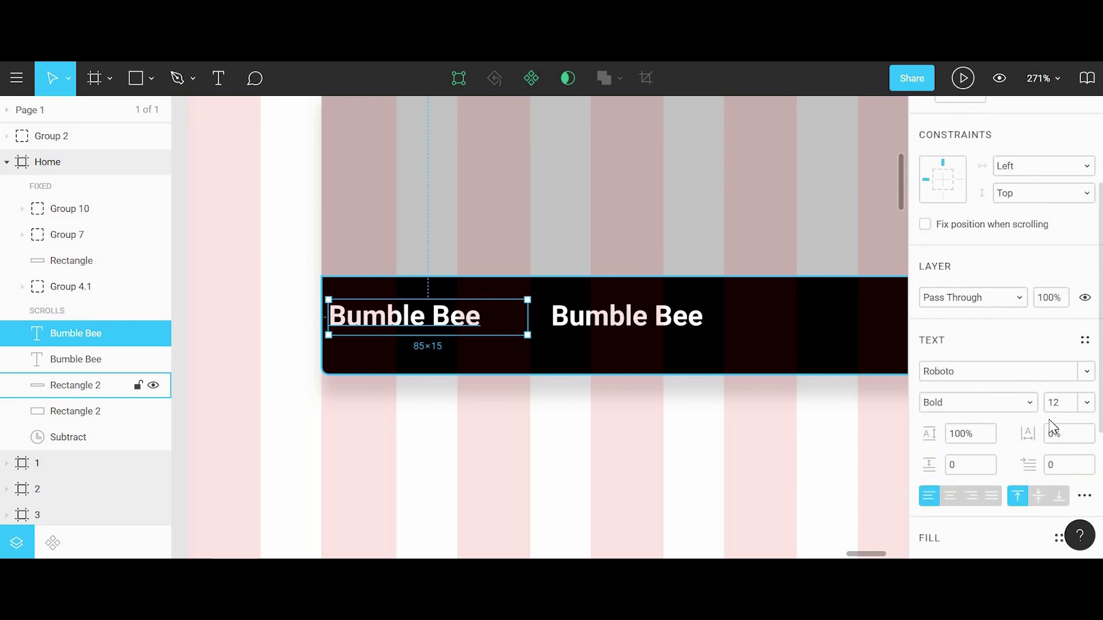
{"action": "left_click", "coordinate": [998, 401]}
{"action": "left_click", "coordinate": [998, 343]}
{"action": "left_click", "coordinate": [1060, 404]}
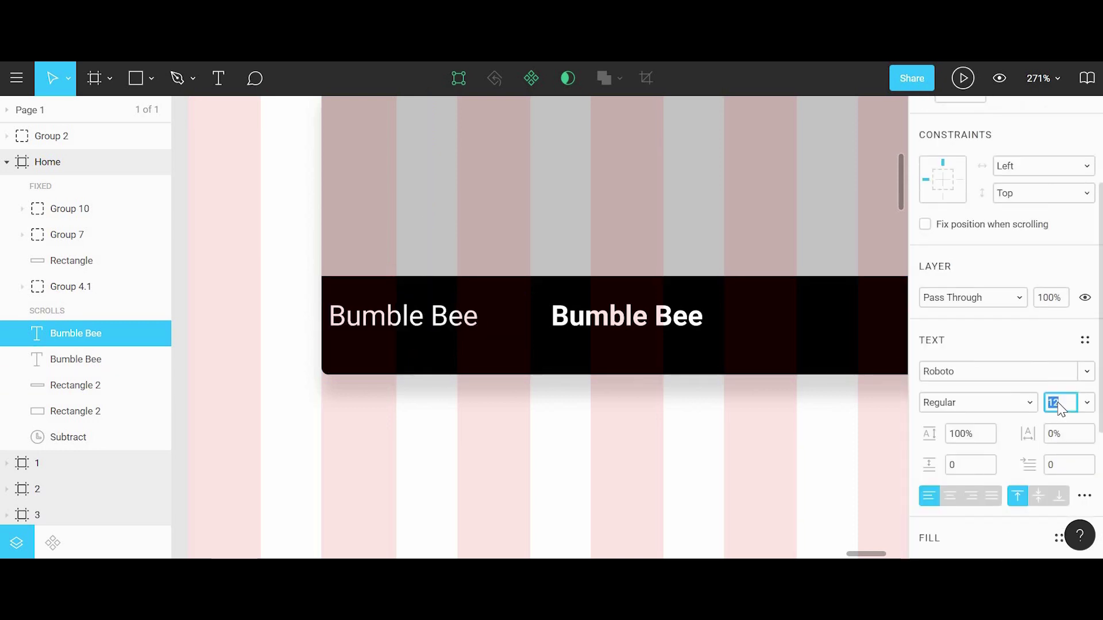
{"action": "type", "text": "10"}
{"action": "key", "text": "Return"}
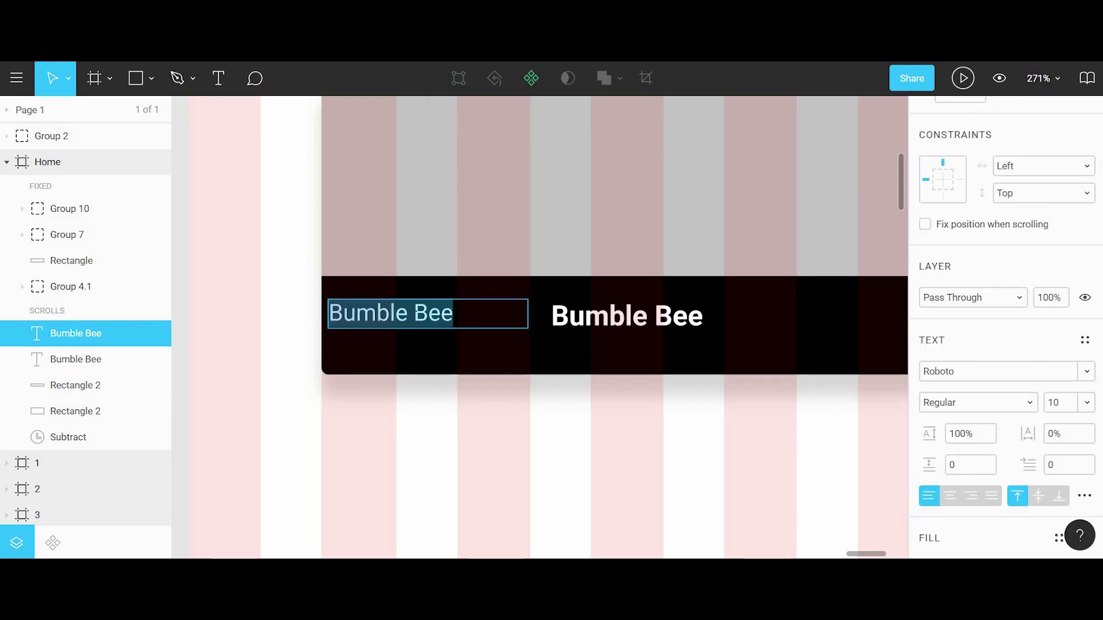
Replace the copied text with "3 showings in 2.4 mi"
{"action": "double_click", "coordinate": [412, 317]}
{"action": "type", "text": "3 showings"}
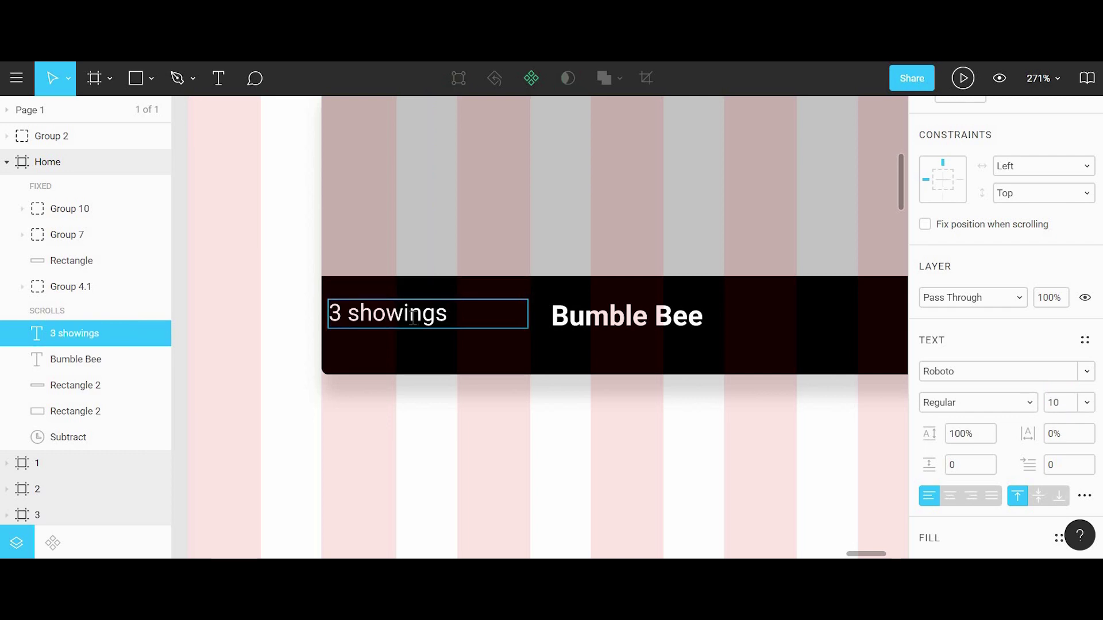
{"action": "type", "text": " in 2.4 mi"}
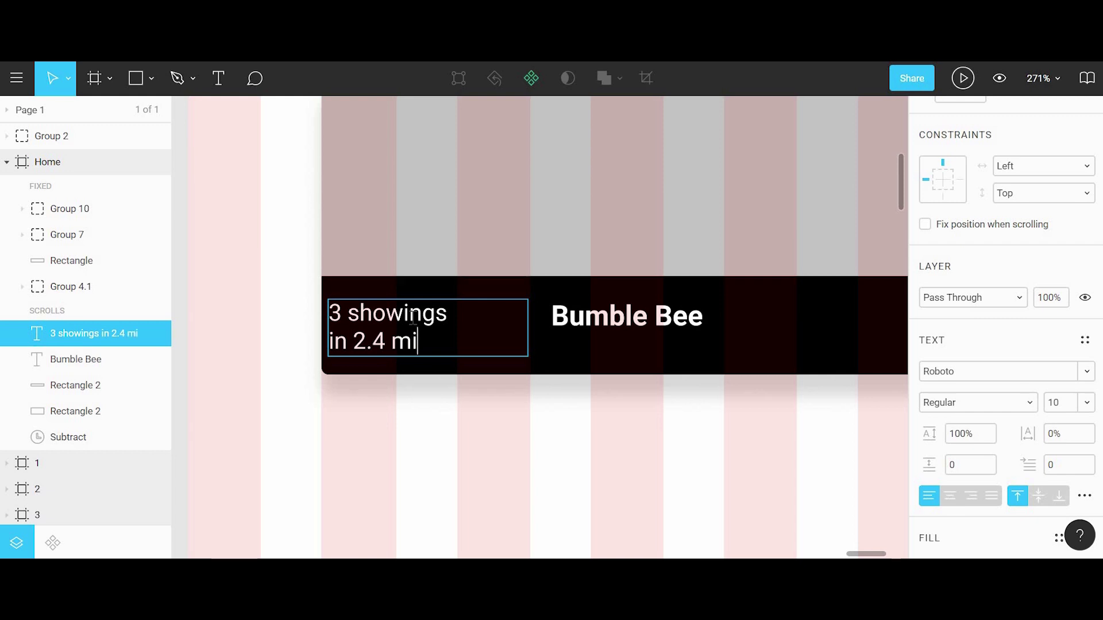
{"action": "key", "text": "Escape"}
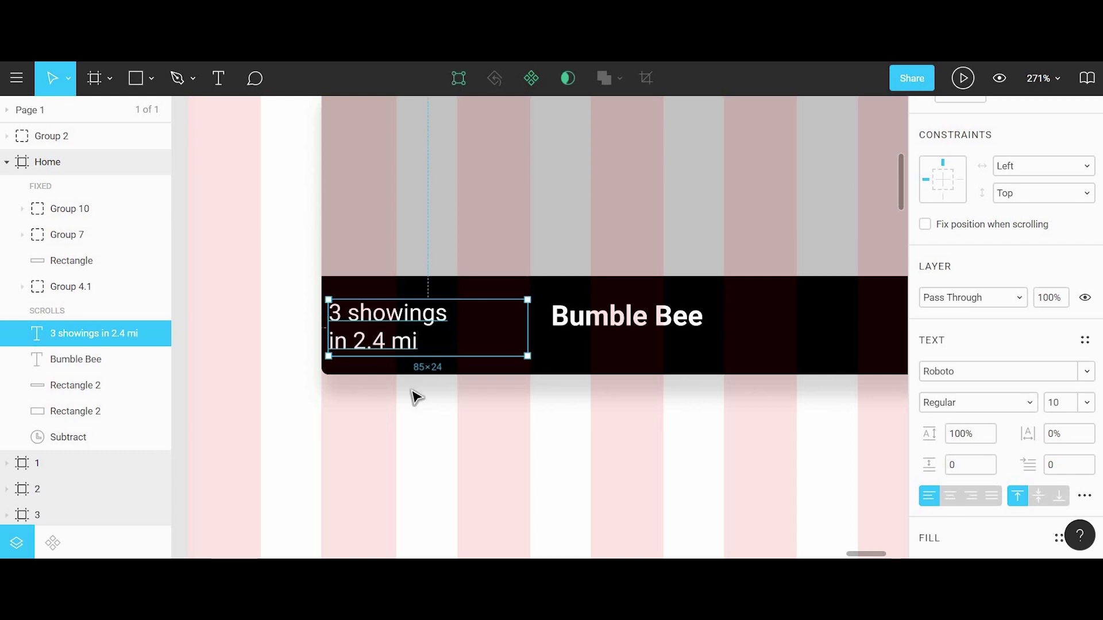
Shift the showings text inward from the strip's left edge and narrow its text box from the right side
{"action": "scroll", "coordinate": [363, 341], "scroll_direction": "up", "scroll_amount": 3}
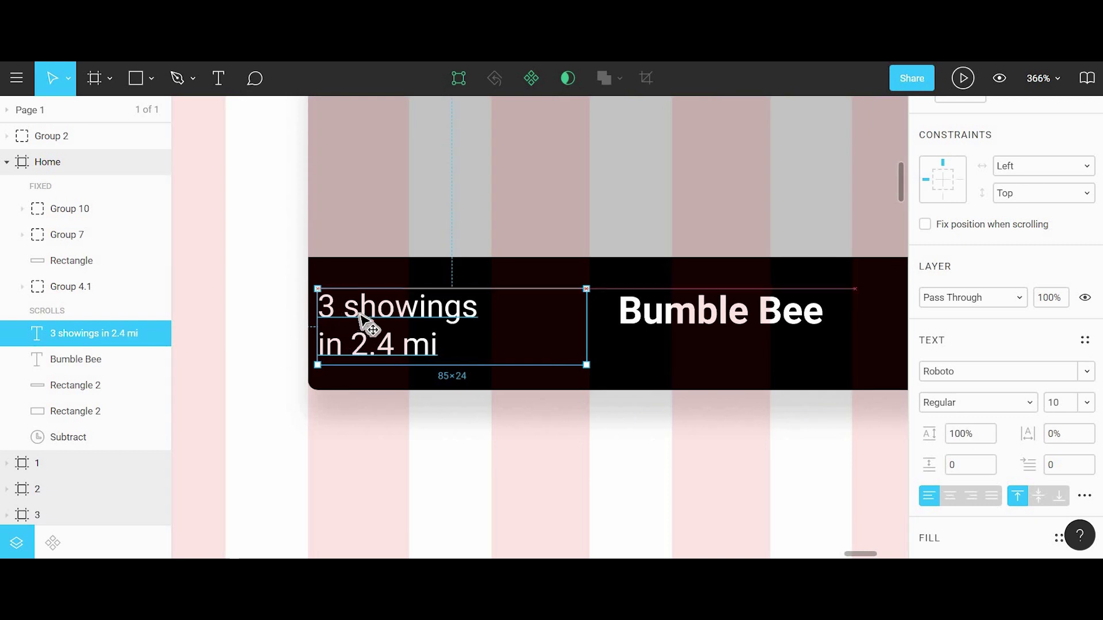
{"action": "key", "text": "shift+Right"}
{"action": "left_click_drag", "start_coordinate": [608, 325], "coordinate": [555, 324]}
Copy the large star from the Most Popular icon and place the copy on the black strip beneath the "Bumble Bee" title
{"action": "scroll", "coordinate": [554, 325], "scroll_direction": "down", "scroll_amount": 5}
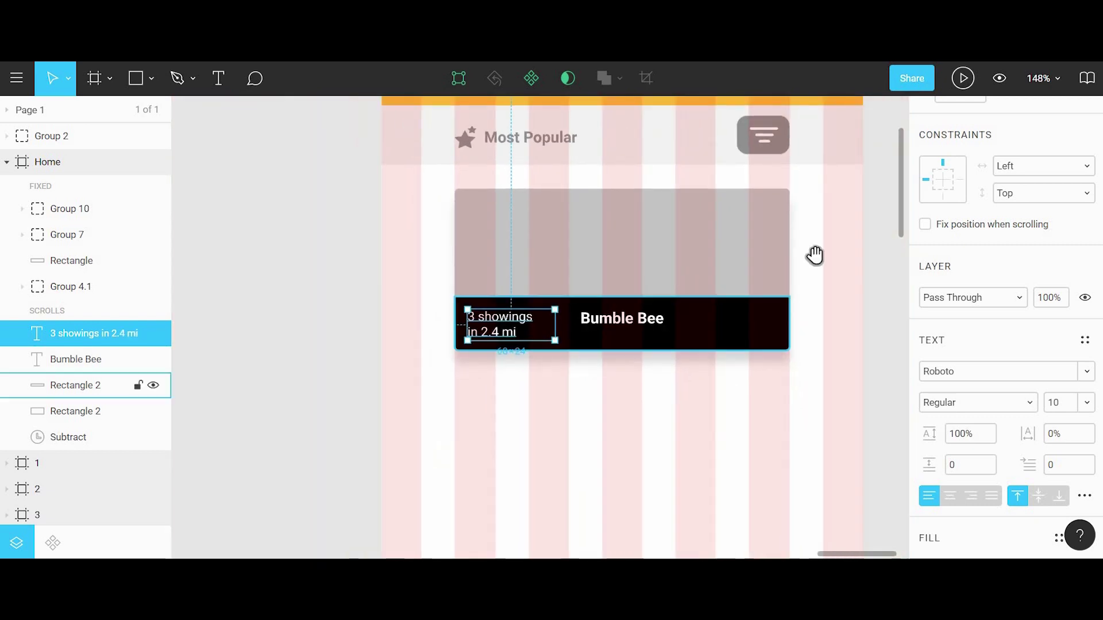
{"action": "scroll", "coordinate": [277, 193], "scroll_direction": "up", "scroll_amount": 4}
{"action": "left_click", "coordinate": [290, 196], "text": "ctrl"}
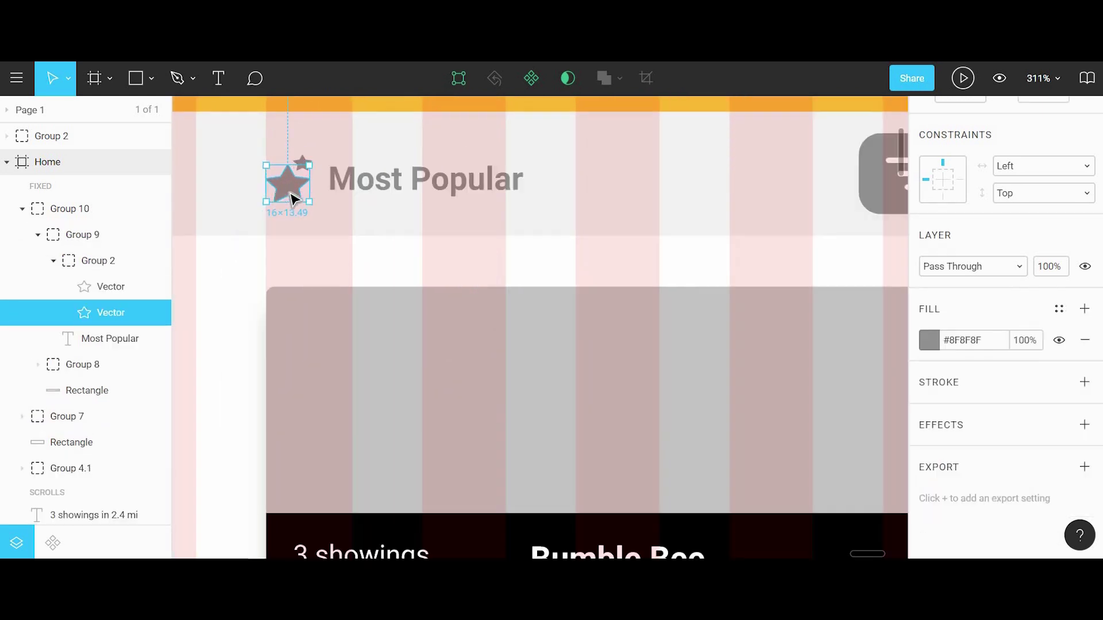
{"action": "left_click_drag", "start_coordinate": [461, 302], "coordinate": [394, 151]}
{"action": "scroll", "coordinate": [468, 369], "scroll_direction": "up", "scroll_amount": 3}
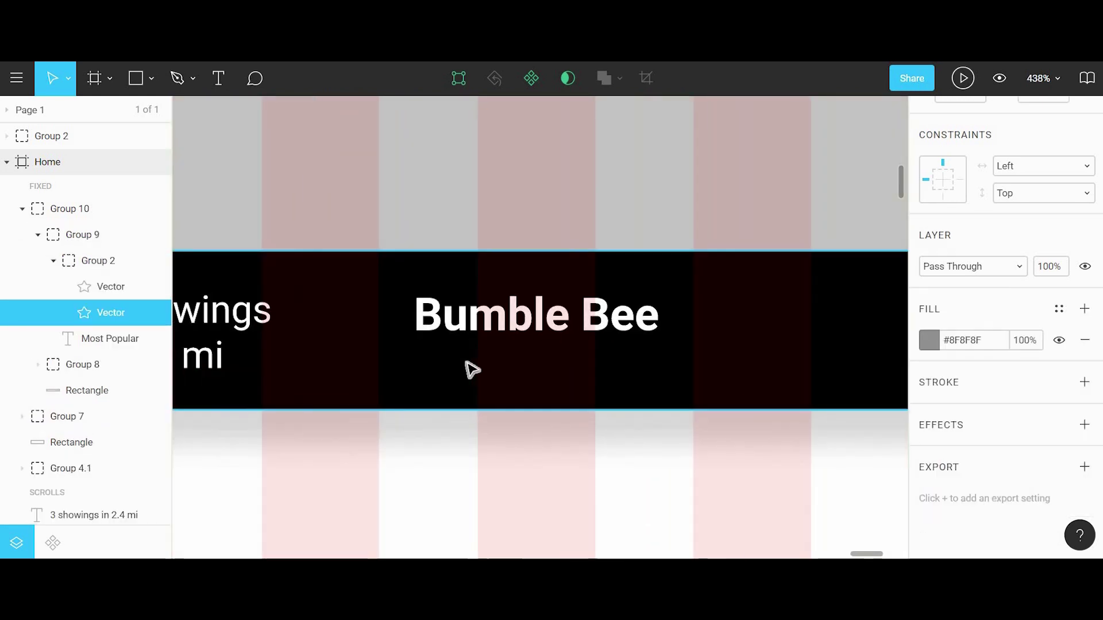
{"action": "key", "text": "ctrl+v"}
{"action": "left_click_drag", "start_coordinate": [537, 347], "coordinate": [448, 393]}
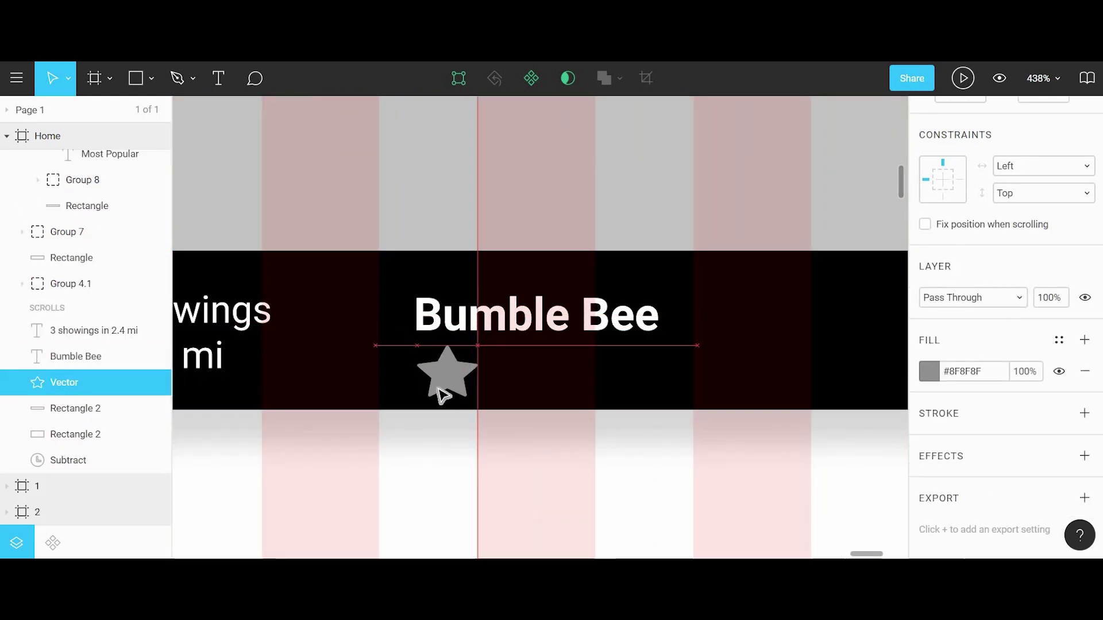
Fill the star under the title with yellow #FFCA64 and shrink it to 12 × 11
{"action": "left_click", "coordinate": [933, 378]}
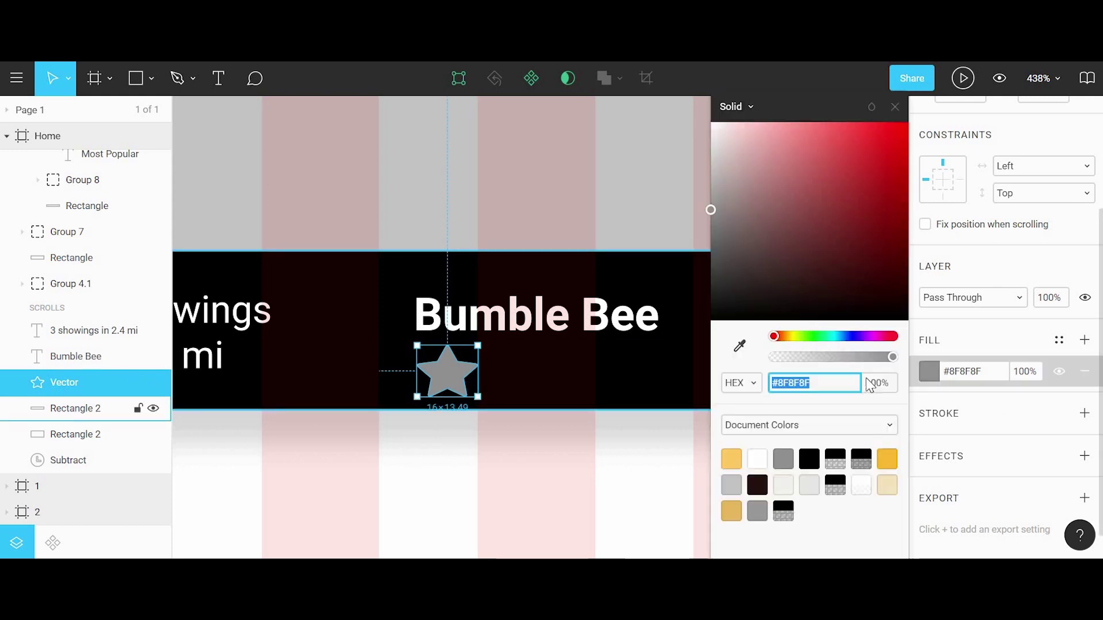
{"action": "left_click", "coordinate": [731, 456]}
{"action": "left_click", "coordinate": [521, 450]}
{"action": "left_click", "coordinate": [446, 376]}
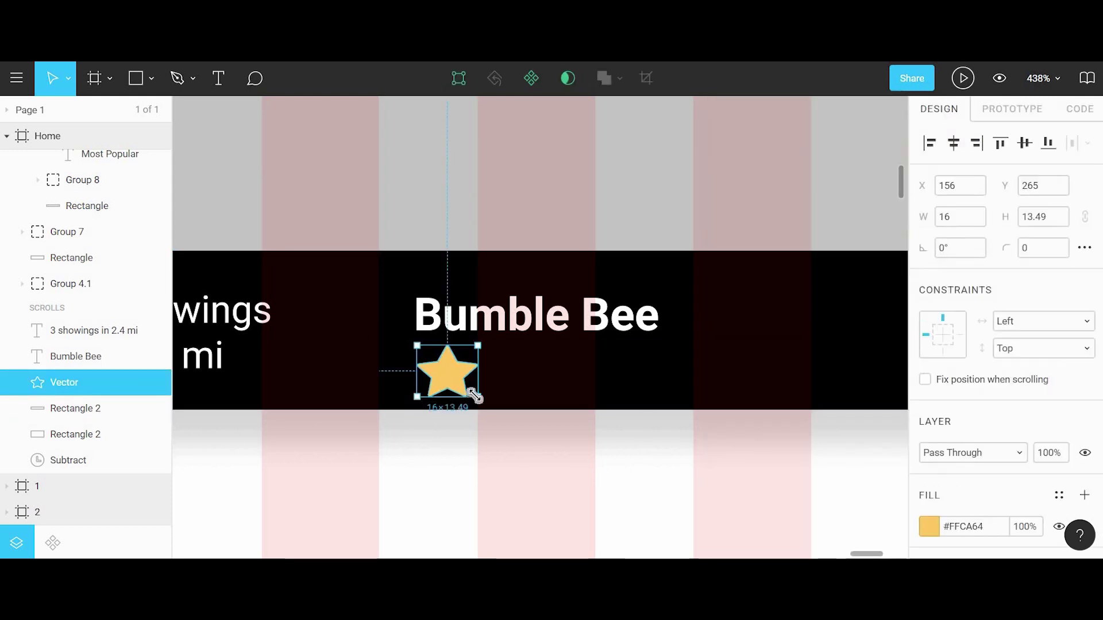
{"action": "left_click_drag", "start_coordinate": [475, 394], "coordinate": [501, 386]}
Duplicate the yellow star along the strip to form a row of five stars spaced 5 apart
{"action": "key", "text": "ctrl+d"}
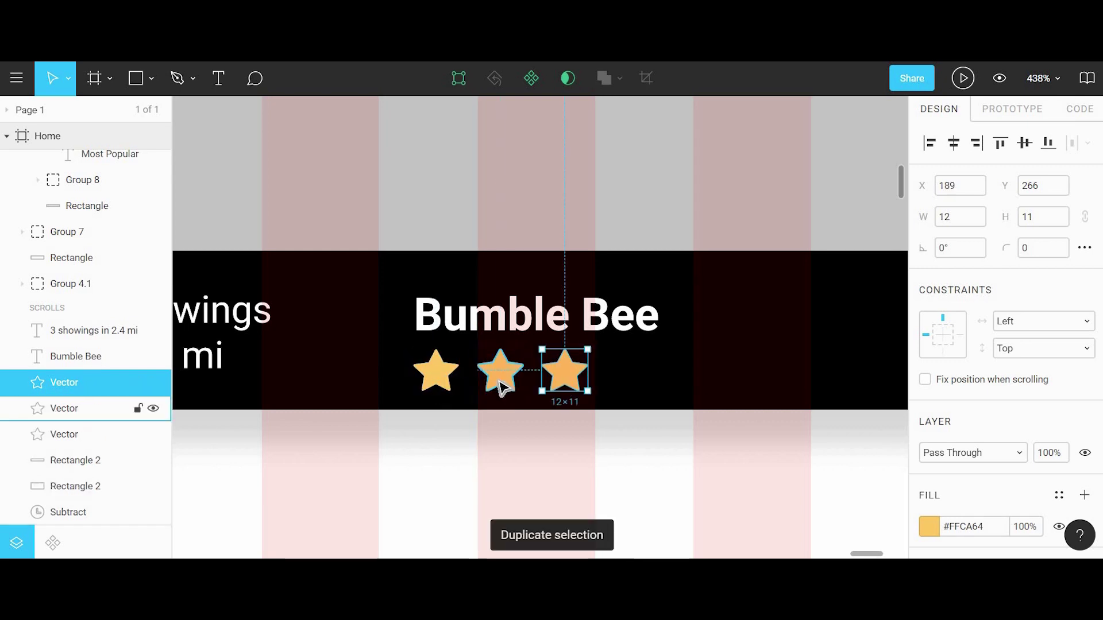
{"action": "key", "text": "ctrl+d"}
{"action": "key", "text": "ctrl+d"}
Group the five rating stars and centre the group beneath the "Bumble Bee" title
{"action": "left_click", "coordinate": [629, 372], "text": "shift"}
{"action": "left_click", "coordinate": [564, 370], "text": "shift"}
{"action": "left_click", "coordinate": [500, 370], "text": "shift"}
{"action": "left_click", "coordinate": [435, 370], "text": "shift"}
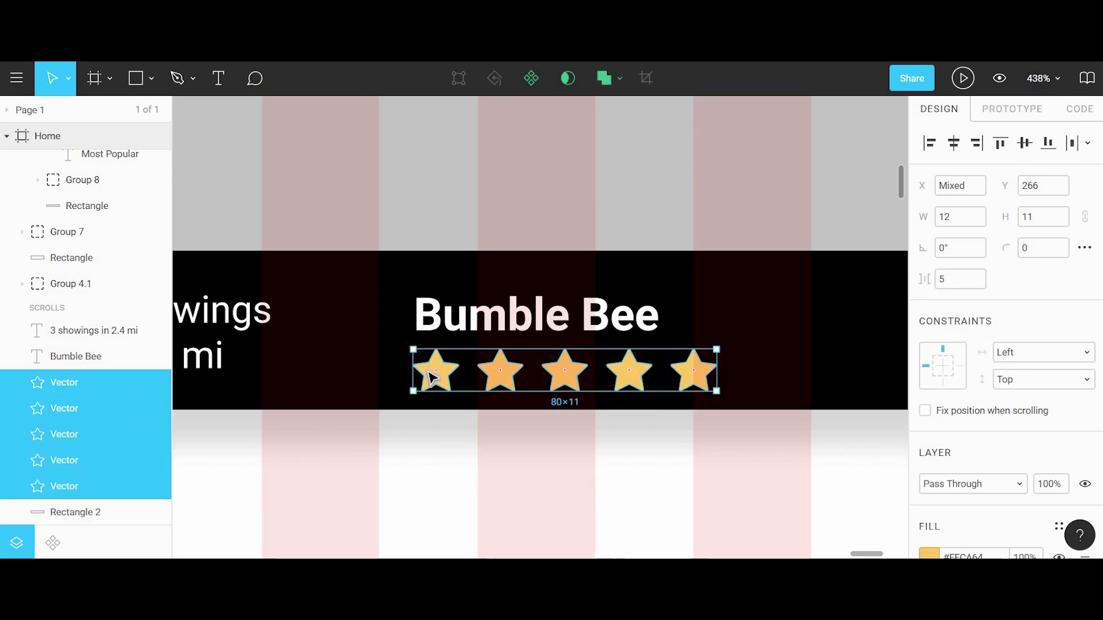
{"action": "key", "text": "ctrl+g"}
{"action": "left_click_drag", "start_coordinate": [566, 387], "coordinate": [547, 388]}
Change the large card rectangle's fill to an image, using the file Bumble-Bee-movie
{"action": "scroll", "coordinate": [580, 453], "scroll_direction": "down", "scroll_amount": 5}
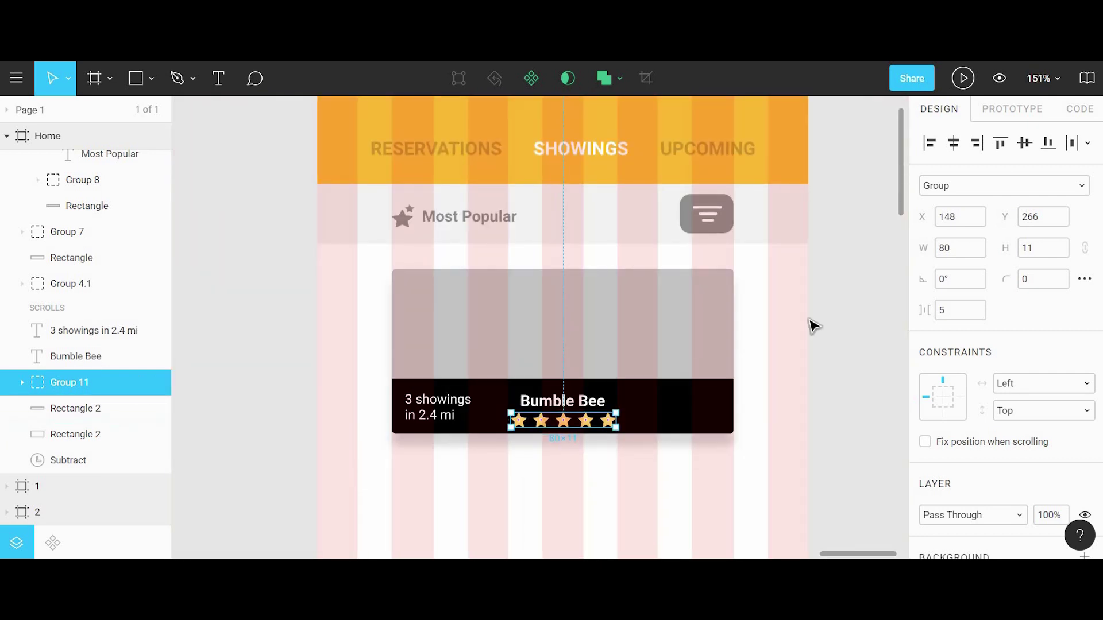
{"action": "left_click", "coordinate": [595, 344]}
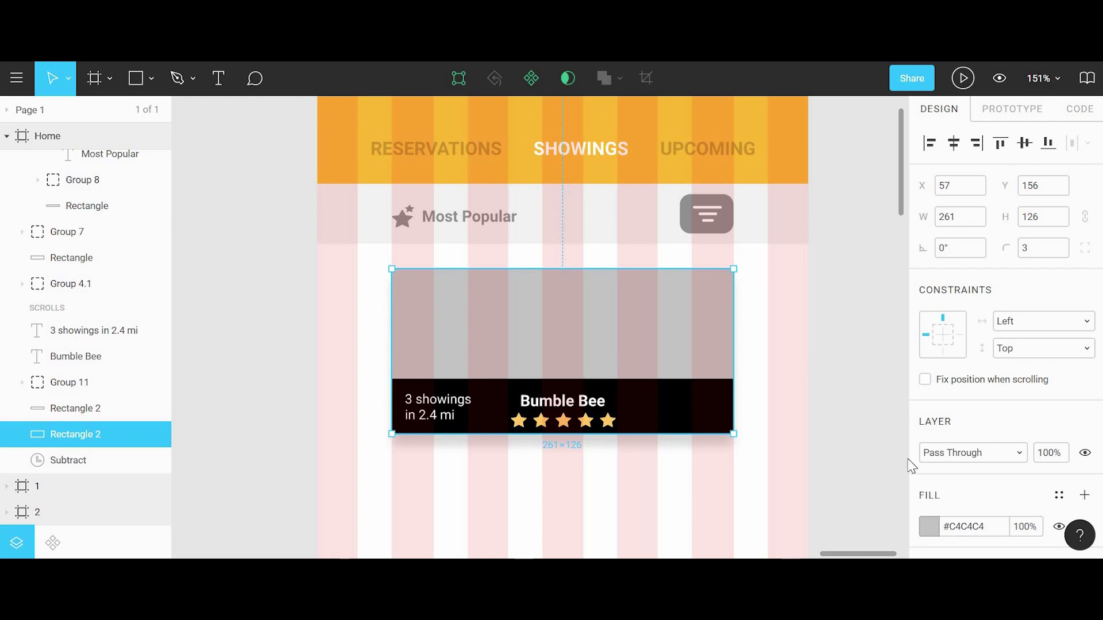
{"action": "left_click", "coordinate": [934, 521]}
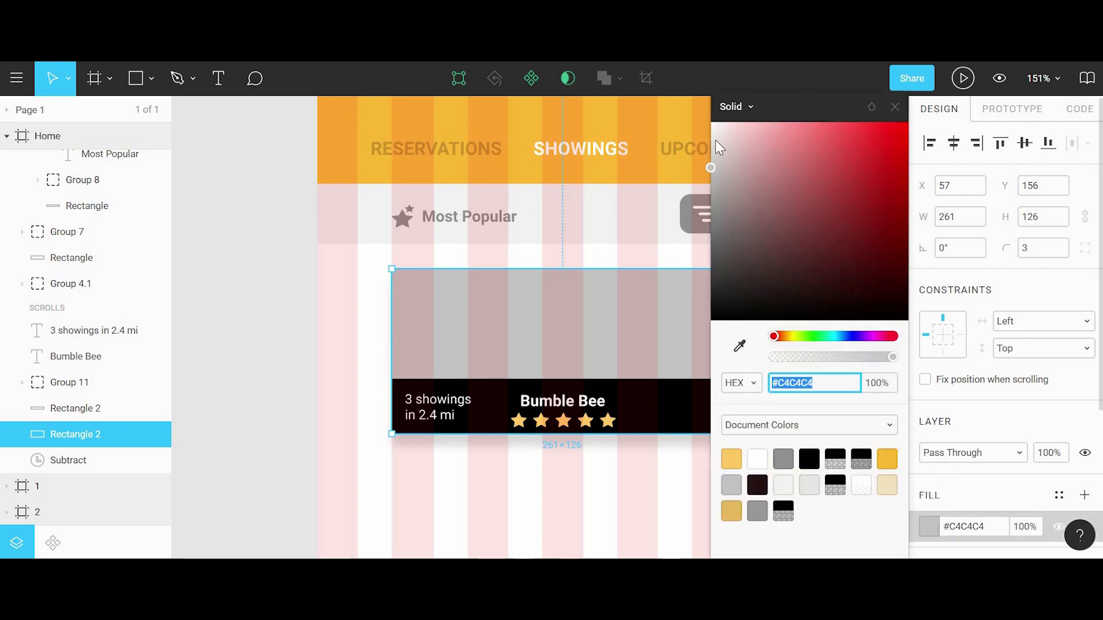
{"action": "left_click", "coordinate": [741, 113]}
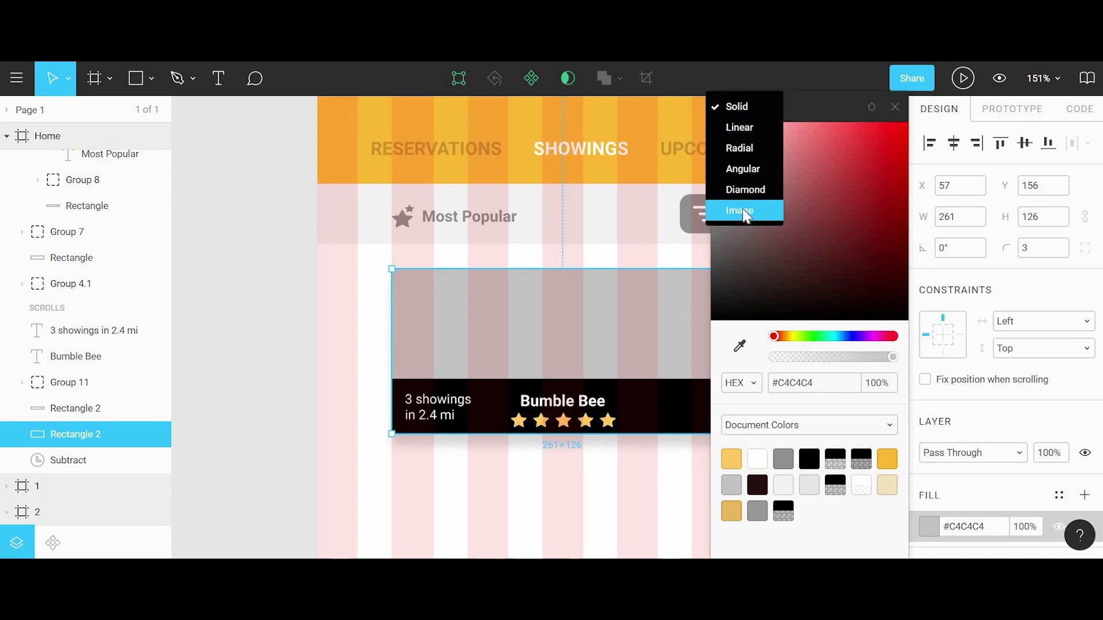
{"action": "left_click", "coordinate": [743, 211]}
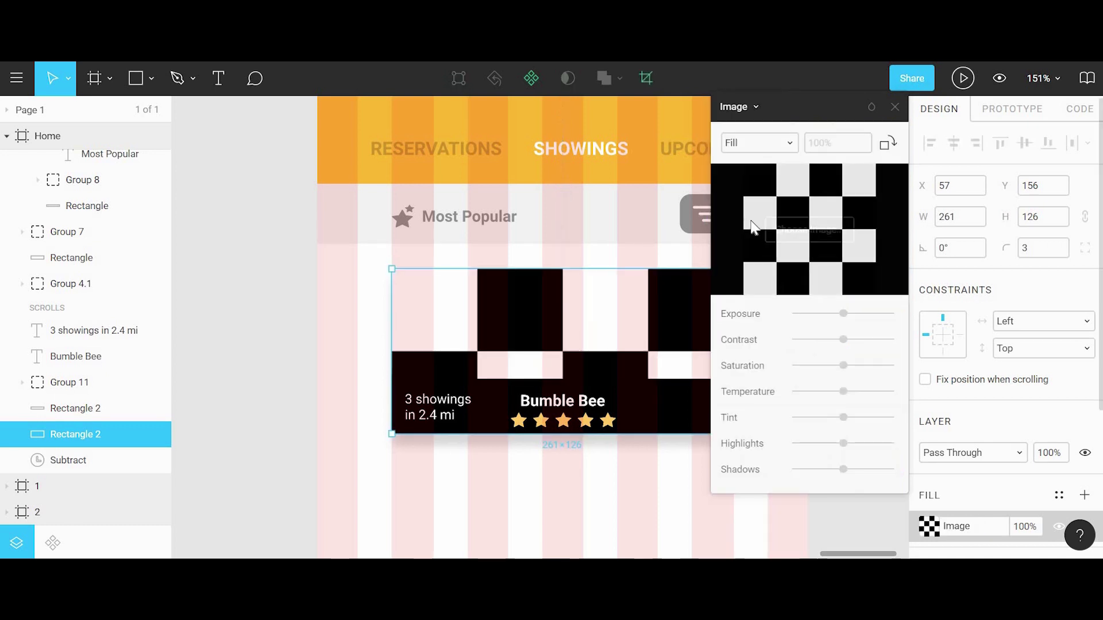
{"action": "left_click", "coordinate": [795, 227]}
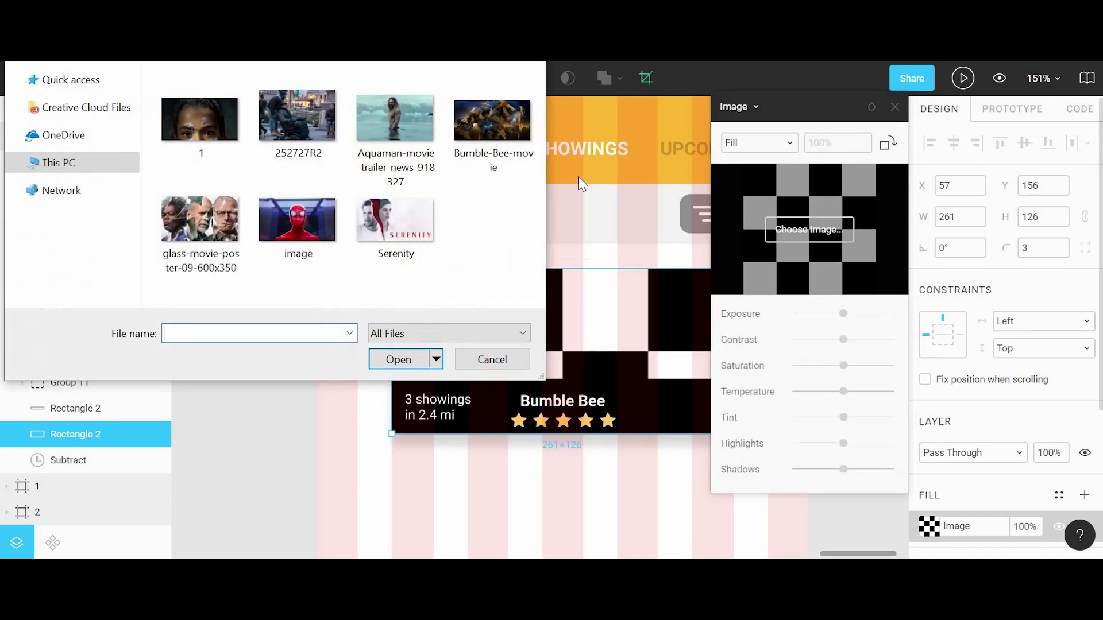
{"action": "left_click", "coordinate": [494, 122]}
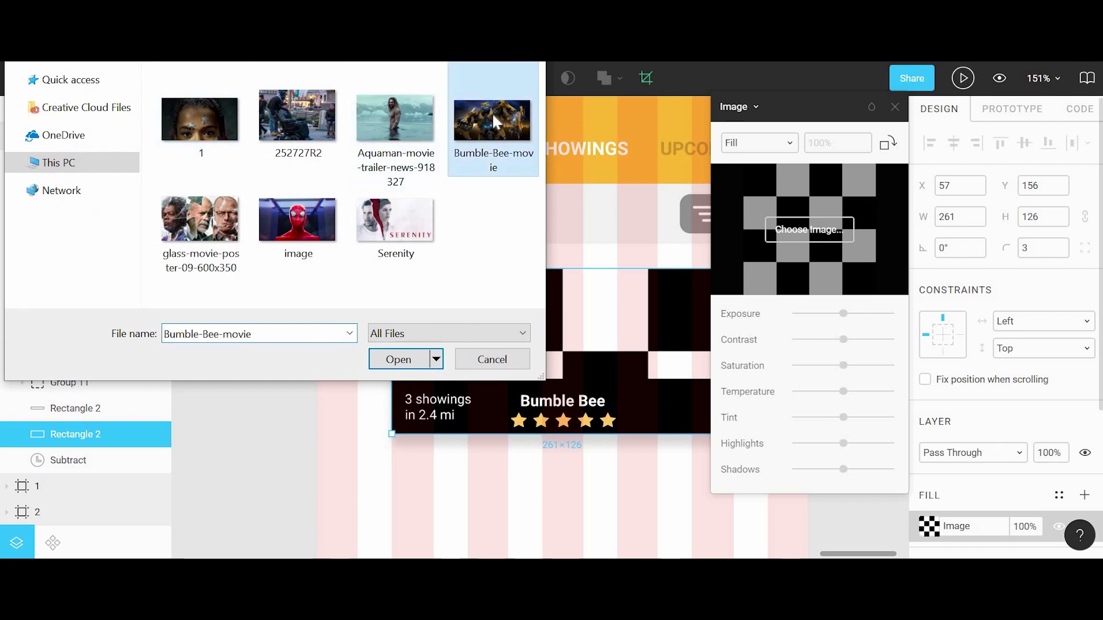
{"action": "double_click", "coordinate": [497, 133]}
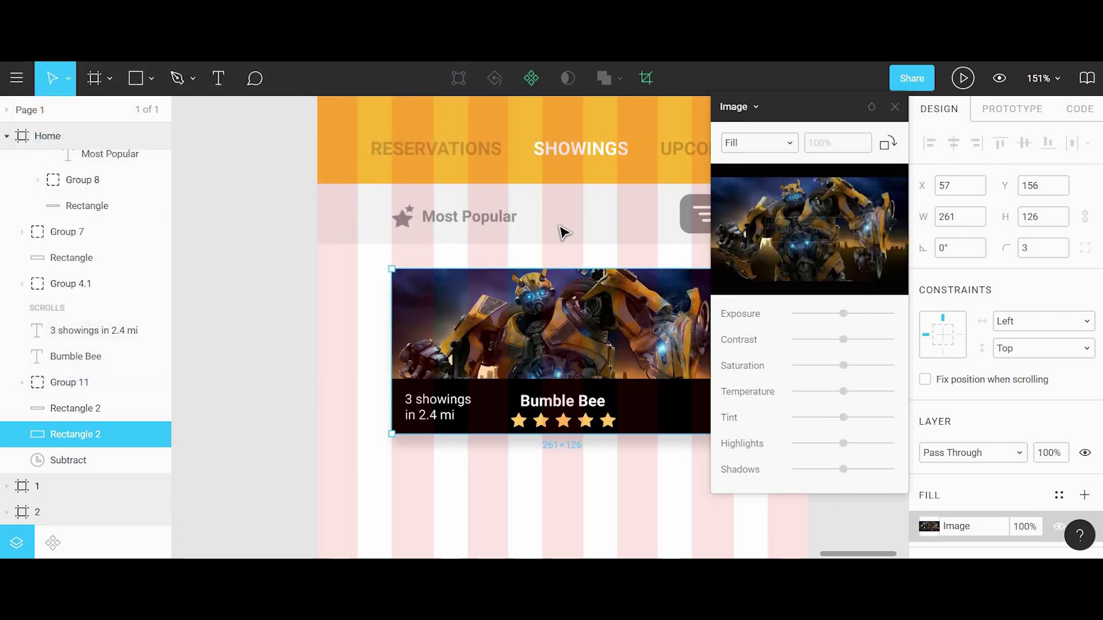
Try the Fit scaling mode on the card's poster image, restore it to Fill and close the image settings
{"action": "left_click", "coordinate": [758, 143]}
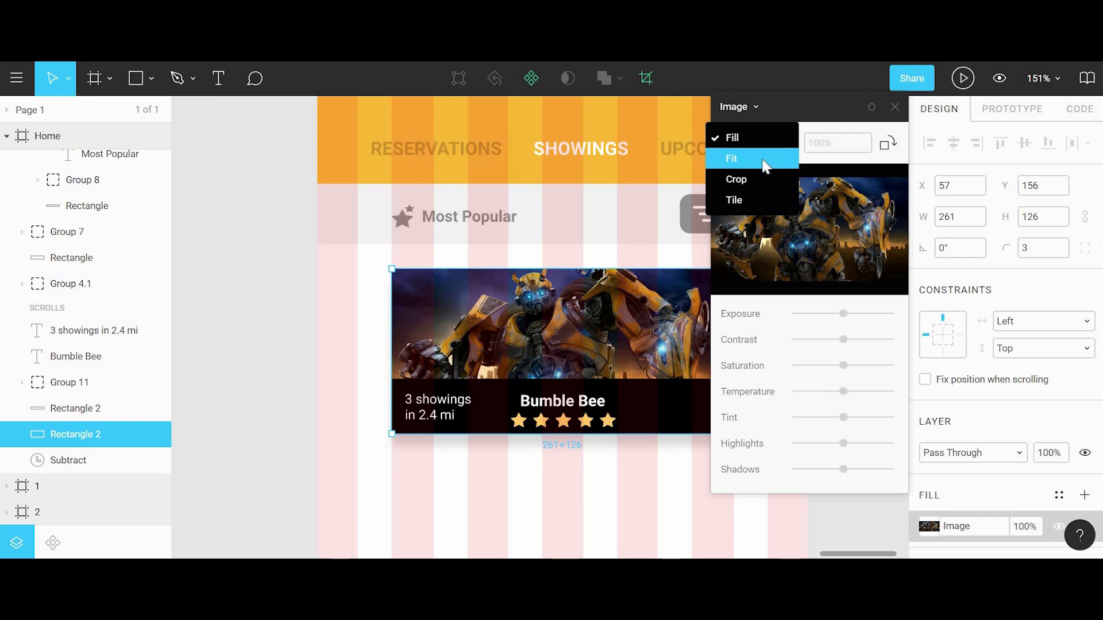
{"action": "left_click", "coordinate": [766, 164]}
{"action": "left_click", "coordinate": [750, 144]}
{"action": "left_click", "coordinate": [759, 117]}
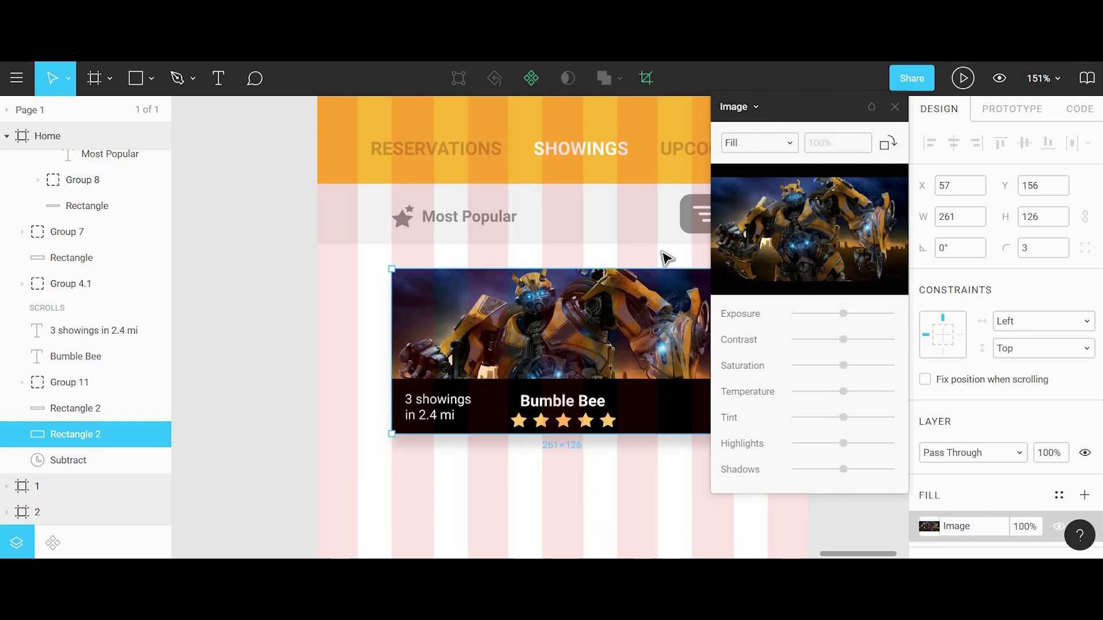
{"action": "left_click", "coordinate": [776, 146]}
{"action": "left_click", "coordinate": [775, 145]}
{"action": "left_click", "coordinate": [895, 106]}
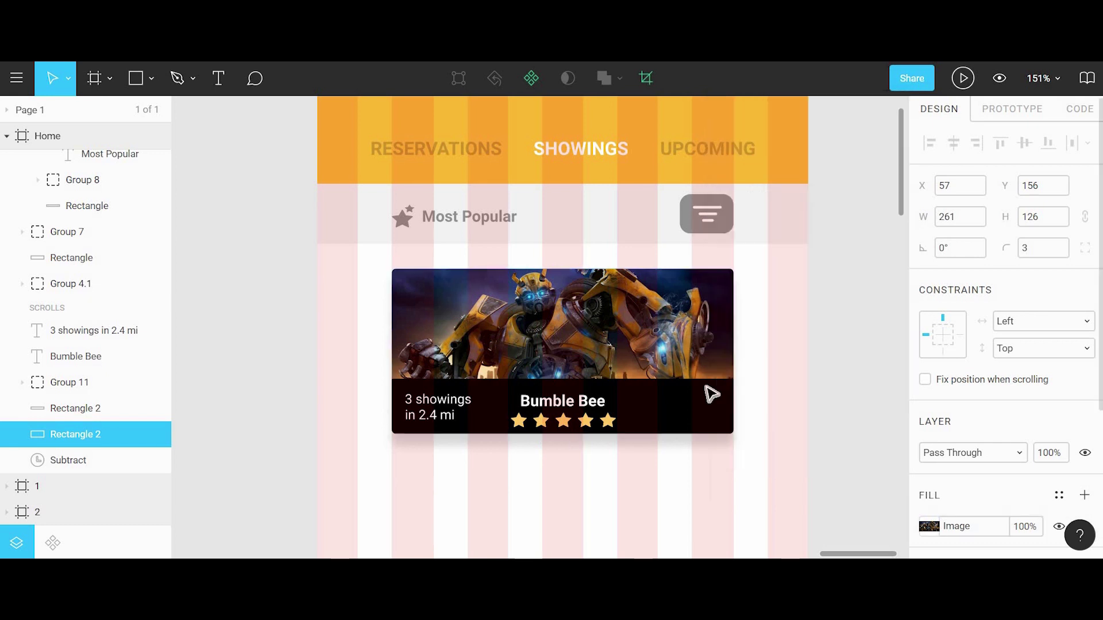
Set the layer opacity of the black strip behind the card's title and showings text to 33%
{"action": "left_click", "coordinate": [679, 410]}
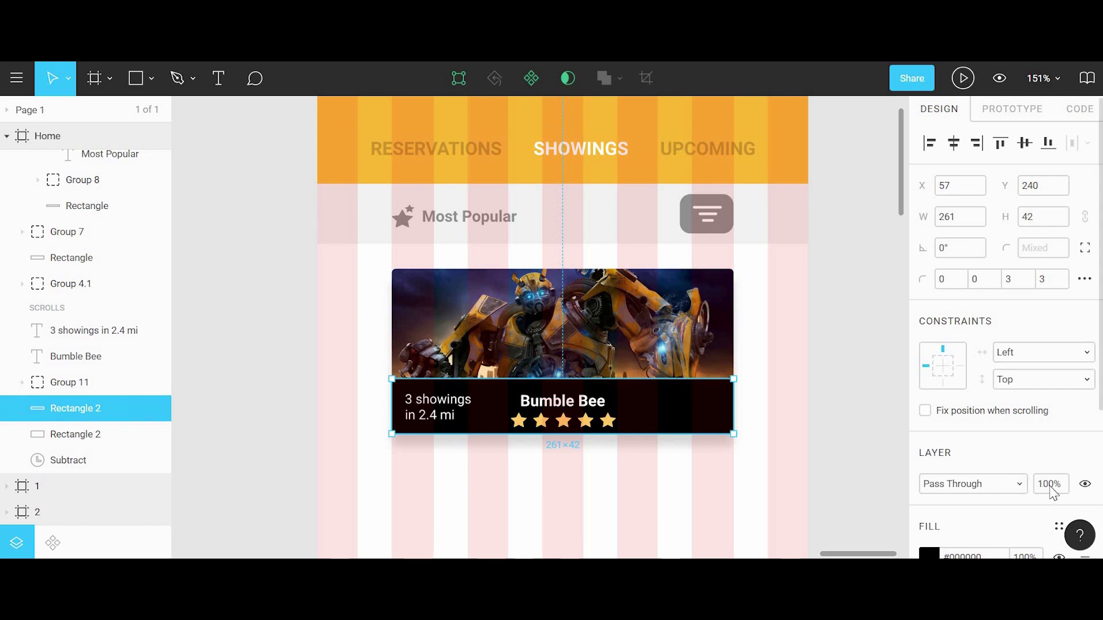
{"action": "type", "text": "33"}
{"action": "key", "text": "Return"}
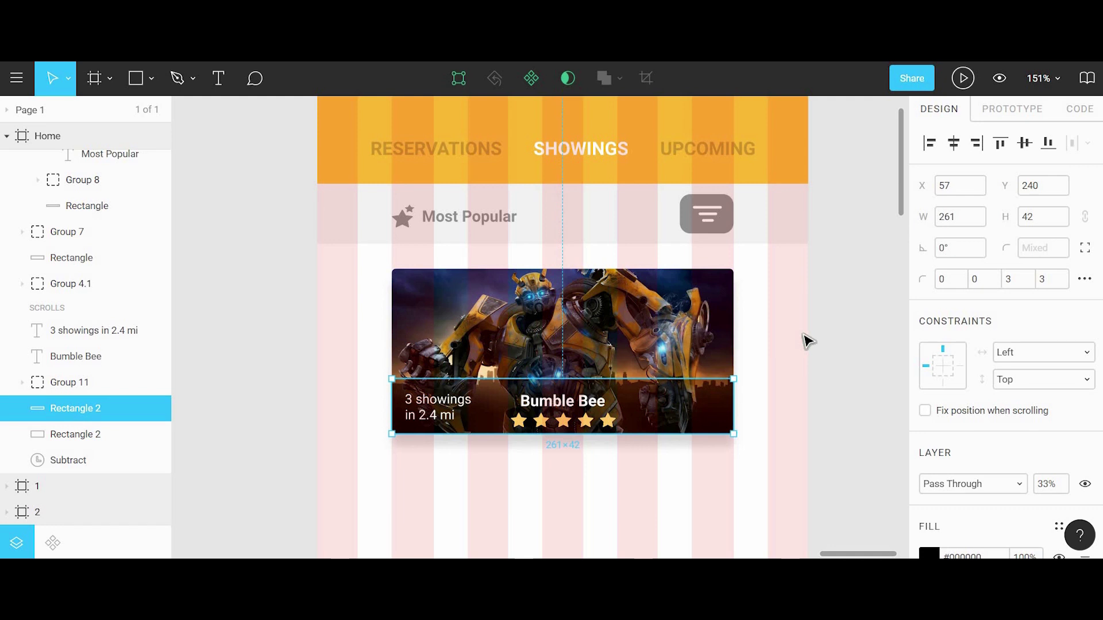
{"action": "left_click", "coordinate": [617, 320]}
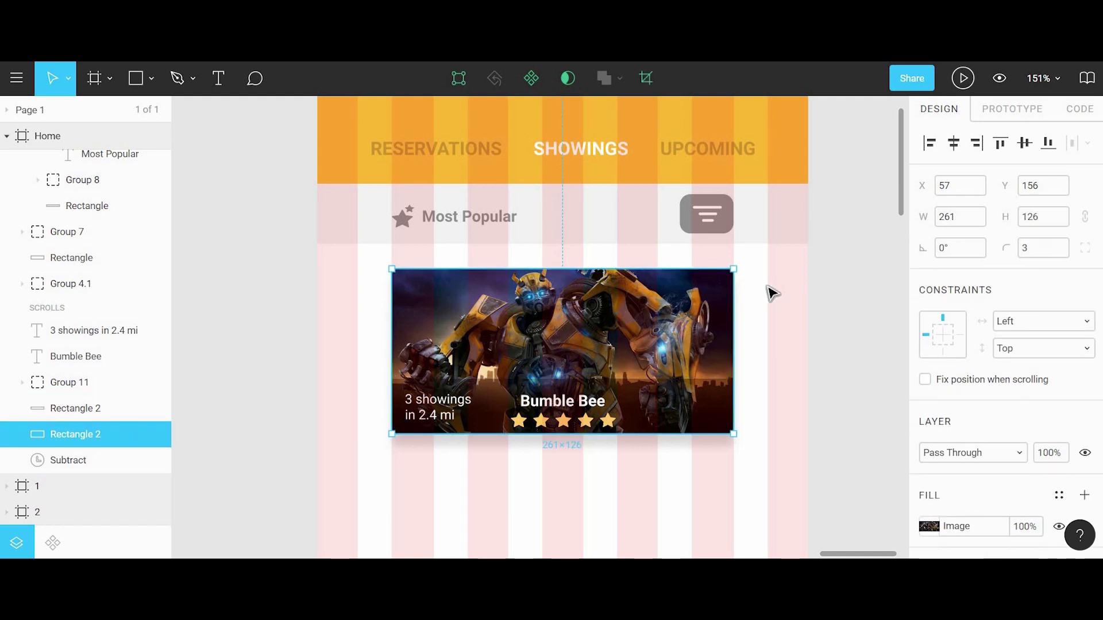
{"action": "left_click", "coordinate": [775, 294]}
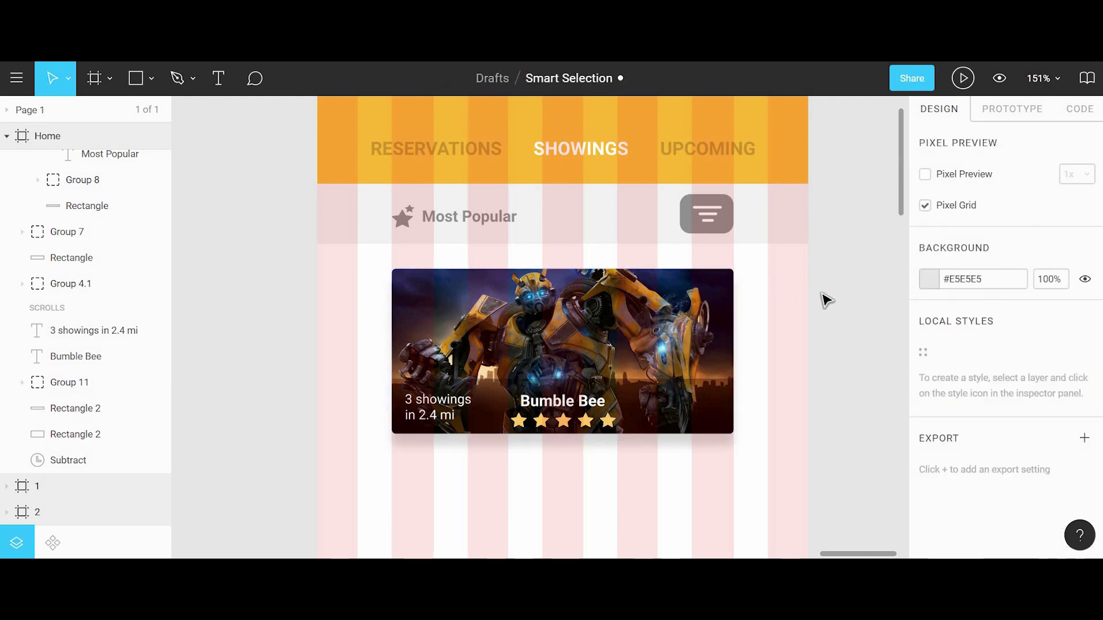
Select all parts of the movie card together: the showings text, title, star group, strip and poster rectangle
{"action": "scroll", "coordinate": [825, 299], "scroll_direction": "down", "scroll_amount": 3}
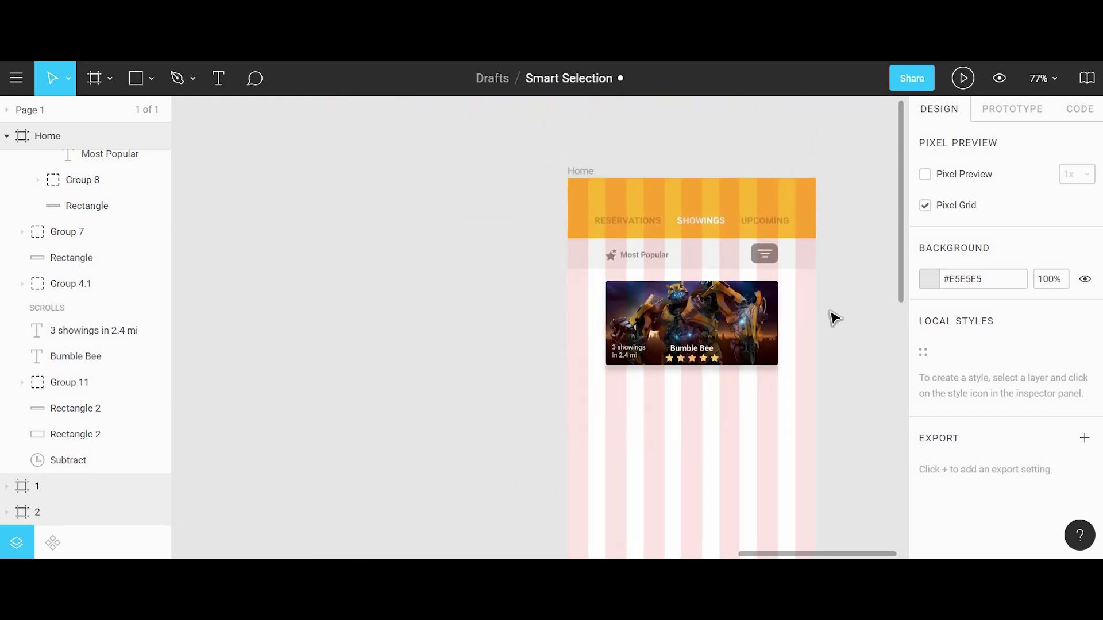
{"action": "left_click_drag", "start_coordinate": [809, 294], "coordinate": [514, 306]}
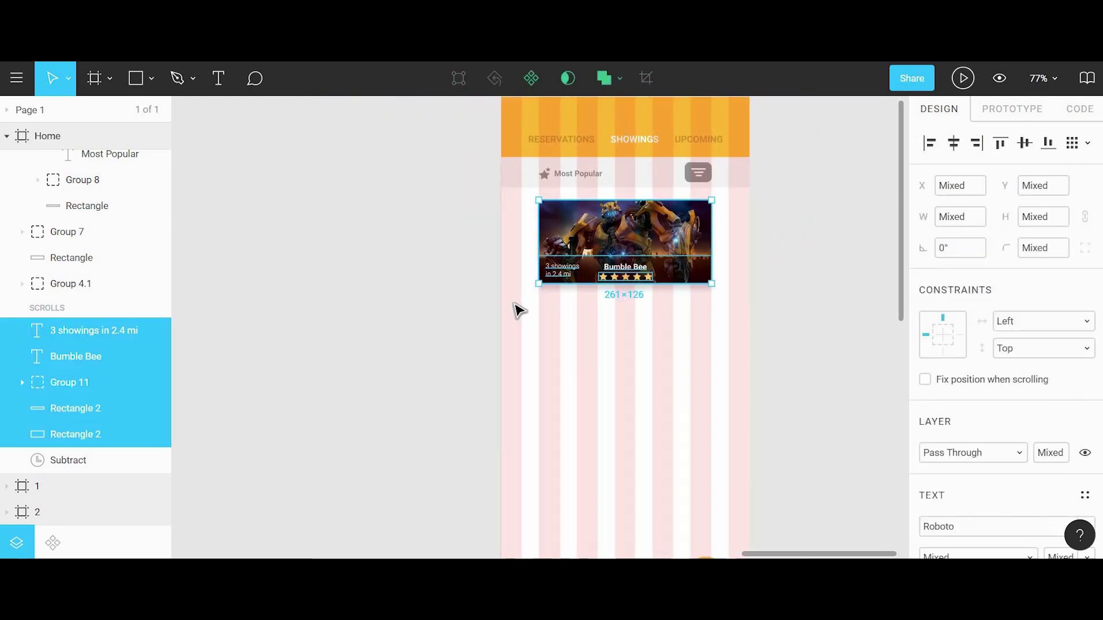
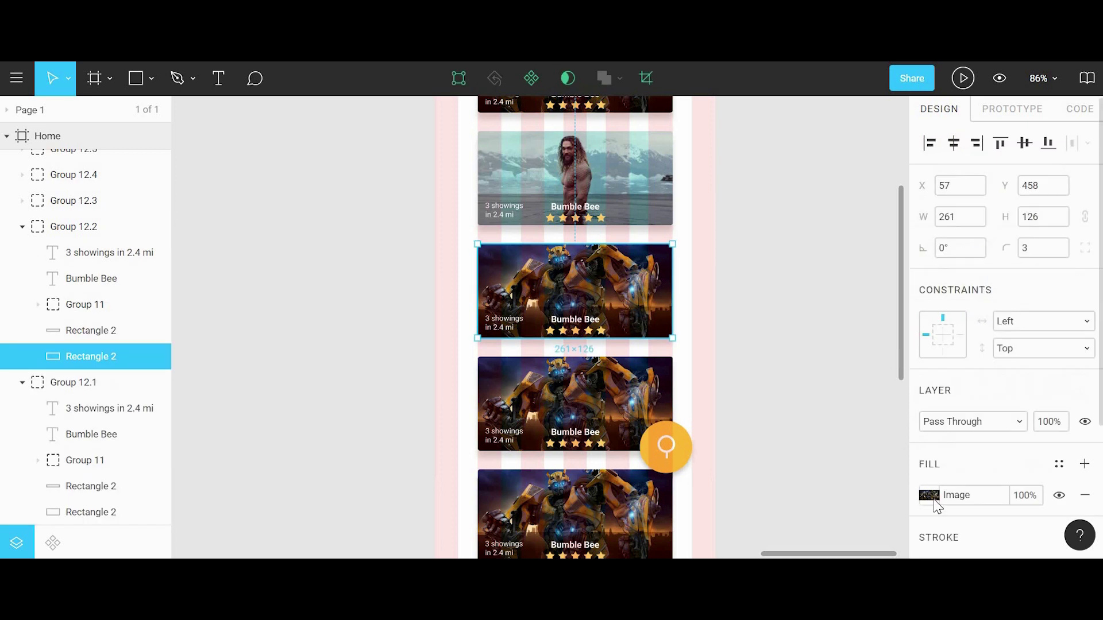
Replace the third card's poster with the street photo of the man in a wheelchair and shift the picture down within its frame
{"action": "left_click", "coordinate": [933, 498]}
{"action": "left_click", "coordinate": [804, 298]}
{"action": "double_click", "coordinate": [298, 121]}
{"action": "left_click", "coordinate": [758, 210]}
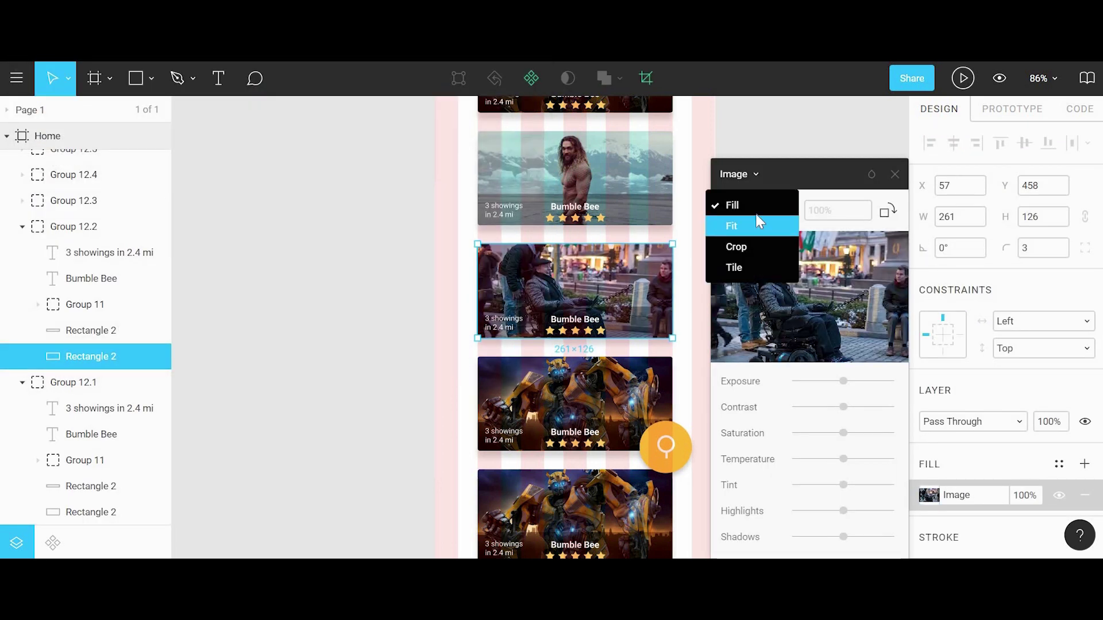
{"action": "left_click", "coordinate": [746, 223]}
{"action": "left_click_drag", "start_coordinate": [602, 280], "coordinate": [602, 296]}
{"action": "left_click", "coordinate": [417, 297]}
{"action": "left_click", "coordinate": [841, 289]}
Replace the fourth card's poster with the puzzle-piece face image, try Crop scaling and restore it to Fill
{"action": "scroll", "coordinate": [497, 327], "scroll_direction": "down", "scroll_amount": 1}
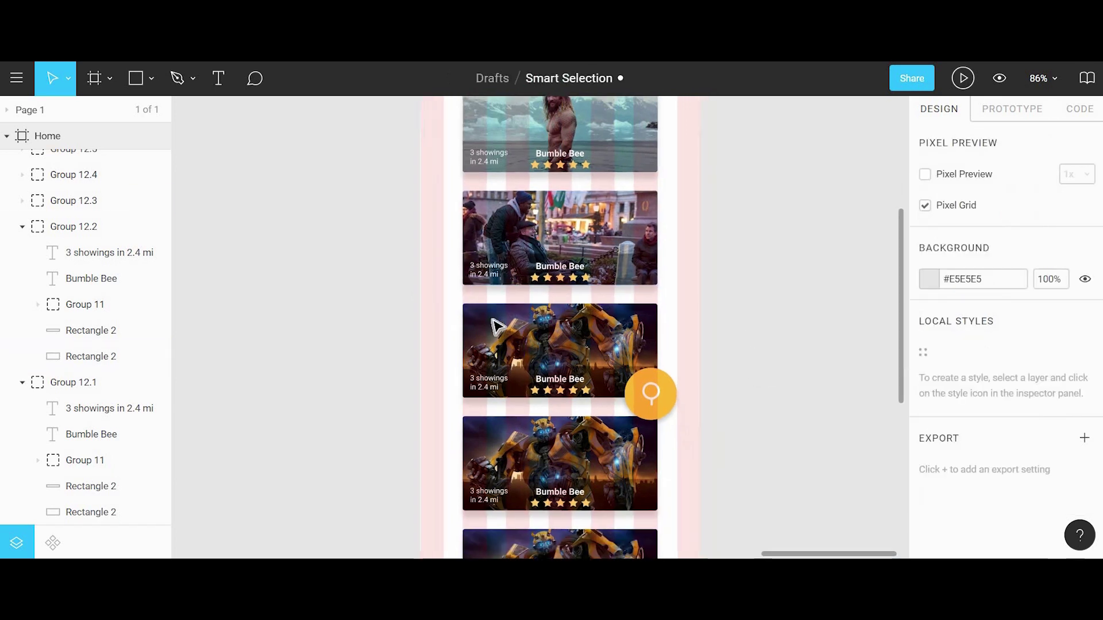
{"action": "double_click", "coordinate": [498, 328]}
{"action": "scroll", "coordinate": [679, 317], "scroll_direction": "down", "scroll_amount": 1}
{"action": "left_click", "coordinate": [929, 495]}
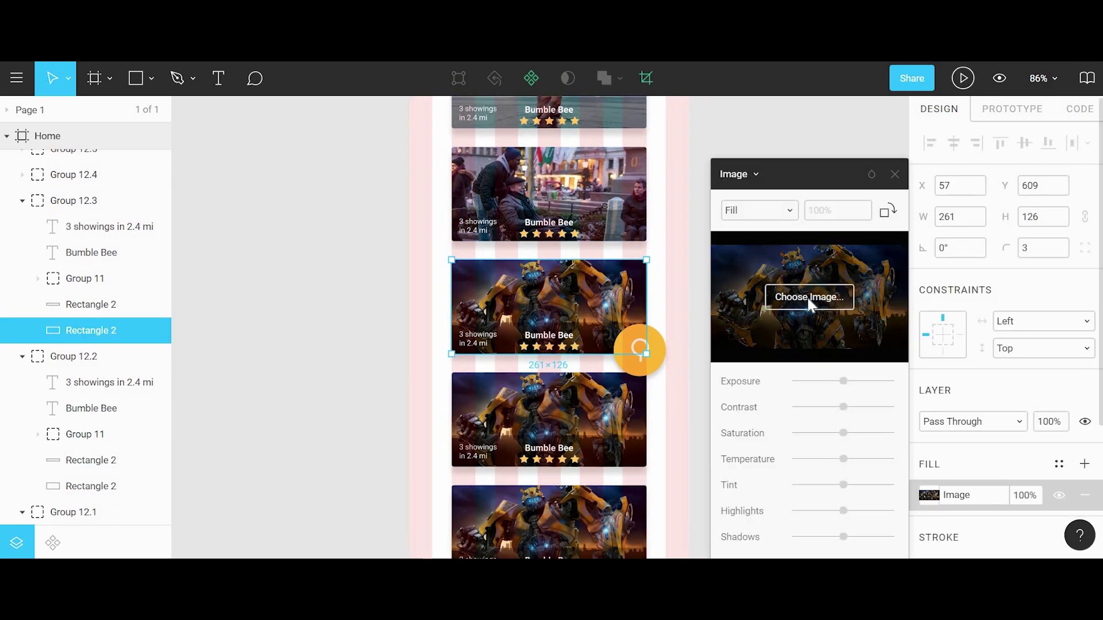
{"action": "left_click", "coordinate": [809, 302]}
{"action": "double_click", "coordinate": [197, 117]}
{"action": "left_click", "coordinate": [741, 210]}
{"action": "left_click", "coordinate": [736, 248]}
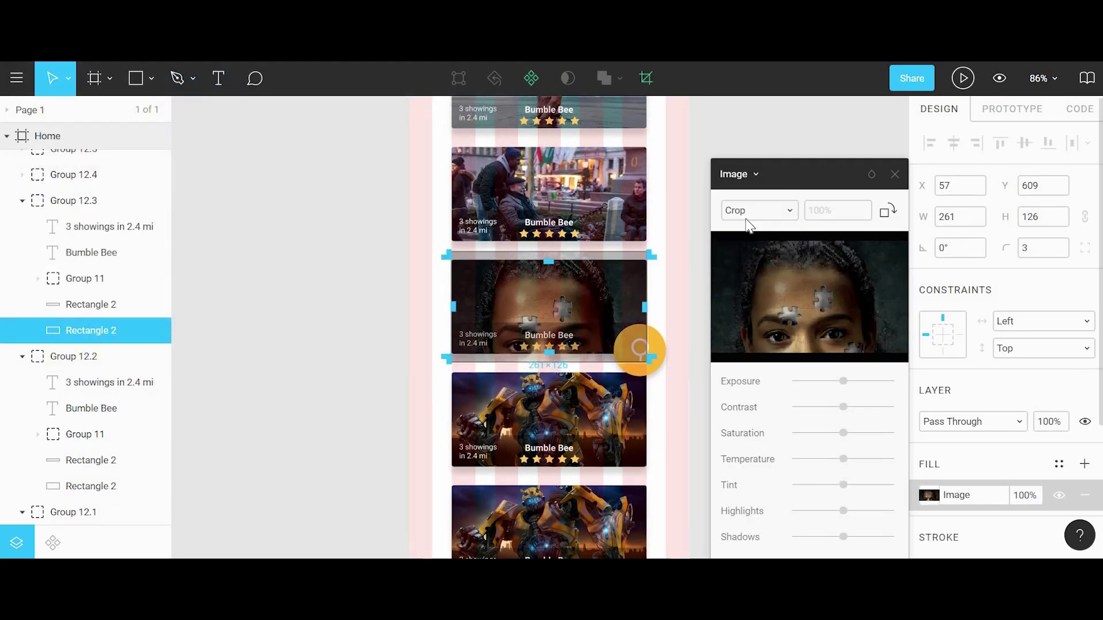
{"action": "left_click", "coordinate": [747, 213]}
{"action": "left_click", "coordinate": [733, 181]}
{"action": "left_click", "coordinate": [663, 280]}
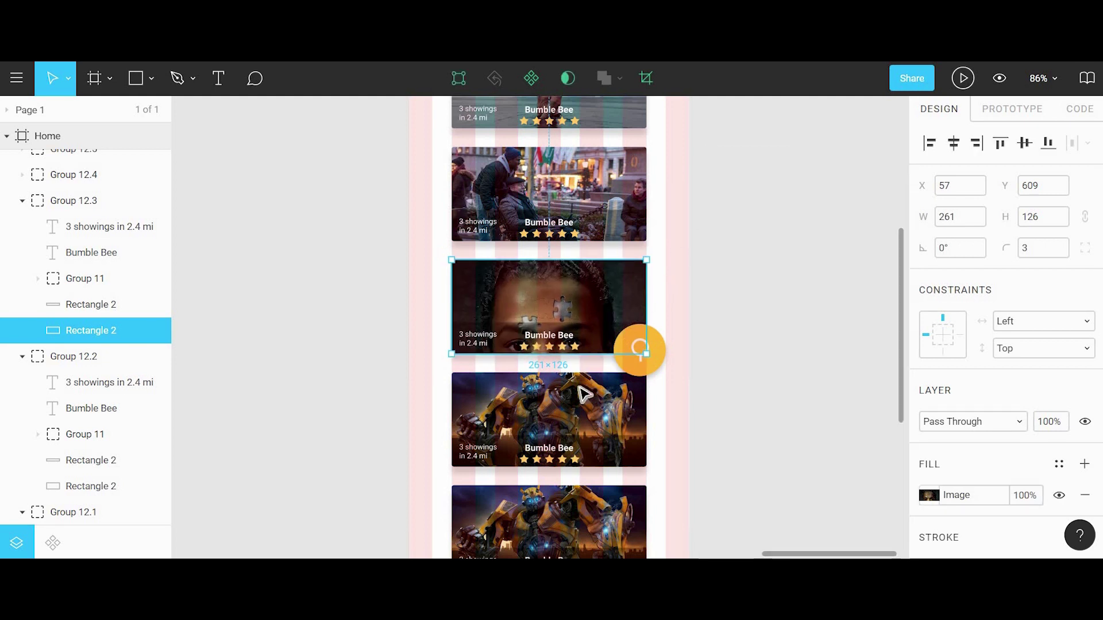
Replace the fifth card's poster with the image of three faces in shattered glass, try Fit scaling and restore it to Fill
{"action": "scroll", "coordinate": [702, 257], "scroll_direction": "down", "scroll_amount": 3}
{"action": "double_click", "coordinate": [556, 237]}
{"action": "left_click", "coordinate": [929, 495]}
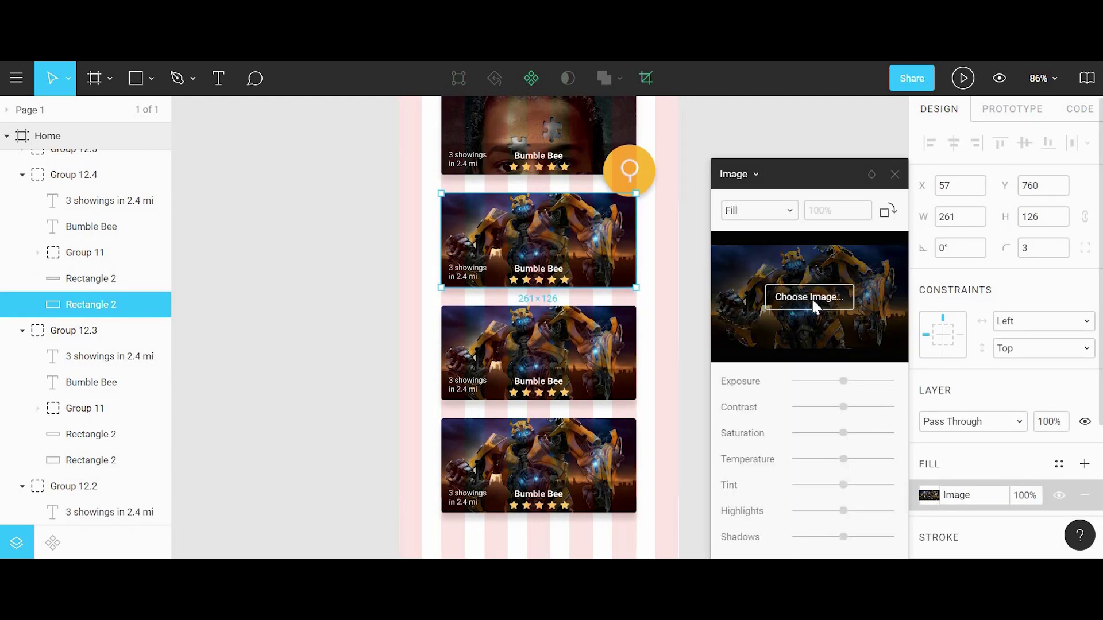
{"action": "left_click", "coordinate": [810, 299]}
{"action": "double_click", "coordinate": [202, 224]}
{"action": "left_click", "coordinate": [738, 211]}
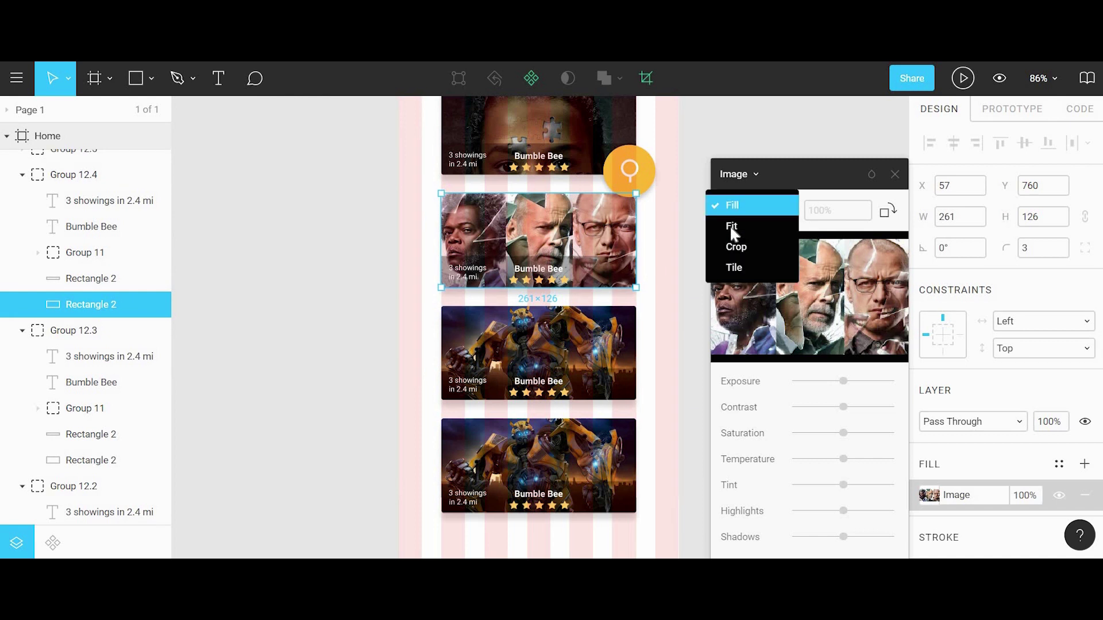
{"action": "left_click", "coordinate": [731, 228]}
{"action": "left_click", "coordinate": [742, 211]}
{"action": "left_click", "coordinate": [746, 184]}
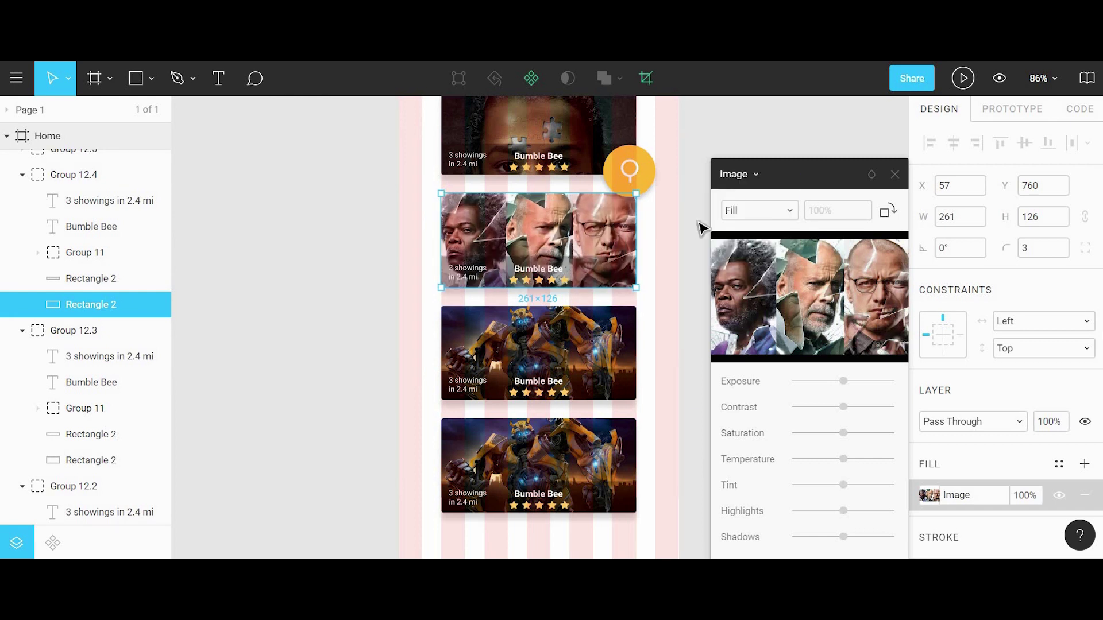
Replace the sixth card's poster with the Spider-Man image, try Fit scaling, restore Fill and close the image settings
{"action": "double_click", "coordinate": [566, 354]}
{"action": "left_click", "coordinate": [929, 495]}
{"action": "left_click", "coordinate": [783, 211]}
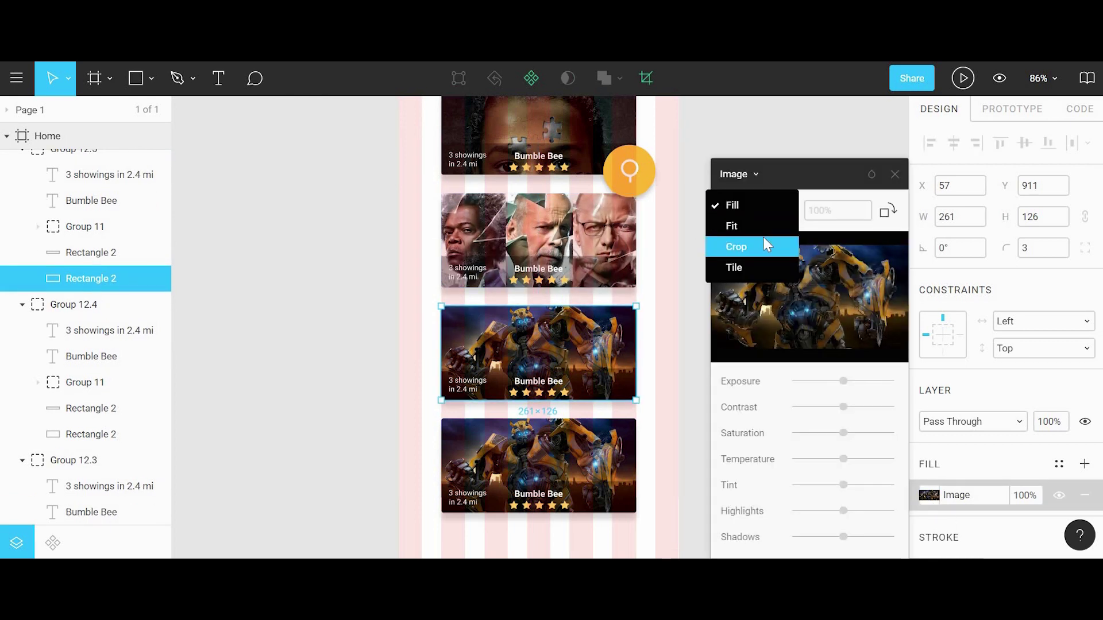
{"action": "left_click", "coordinate": [731, 205]}
{"action": "left_click", "coordinate": [812, 295]}
{"action": "double_click", "coordinate": [298, 223]}
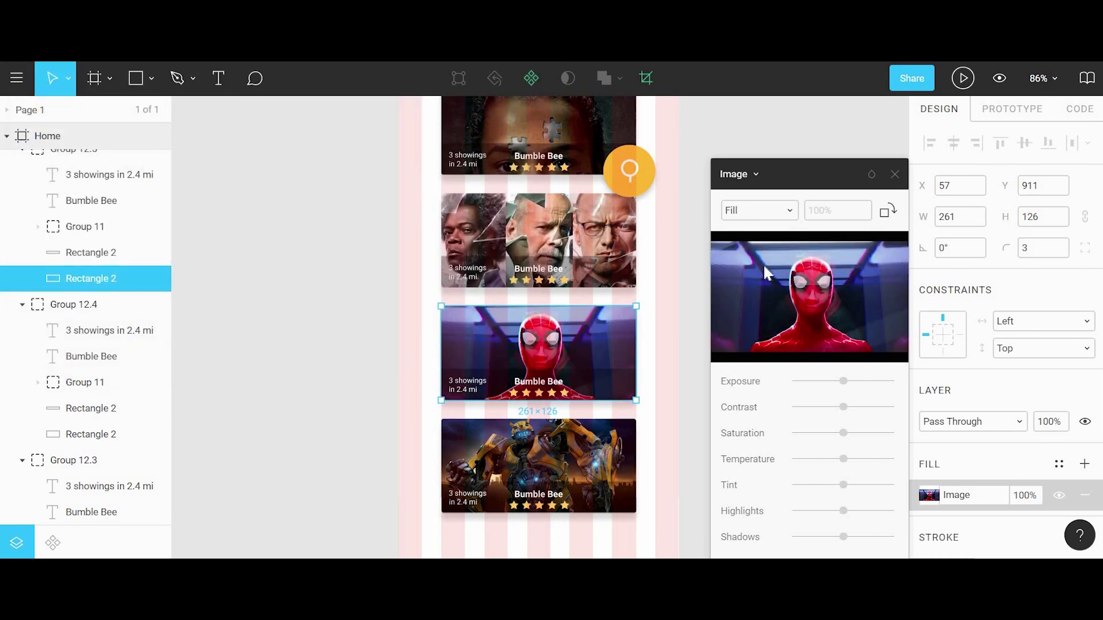
{"action": "left_click", "coordinate": [775, 211]}
{"action": "left_click", "coordinate": [761, 224]}
{"action": "left_click", "coordinate": [766, 210]}
{"action": "left_click", "coordinate": [767, 185]}
{"action": "left_click", "coordinate": [699, 355]}
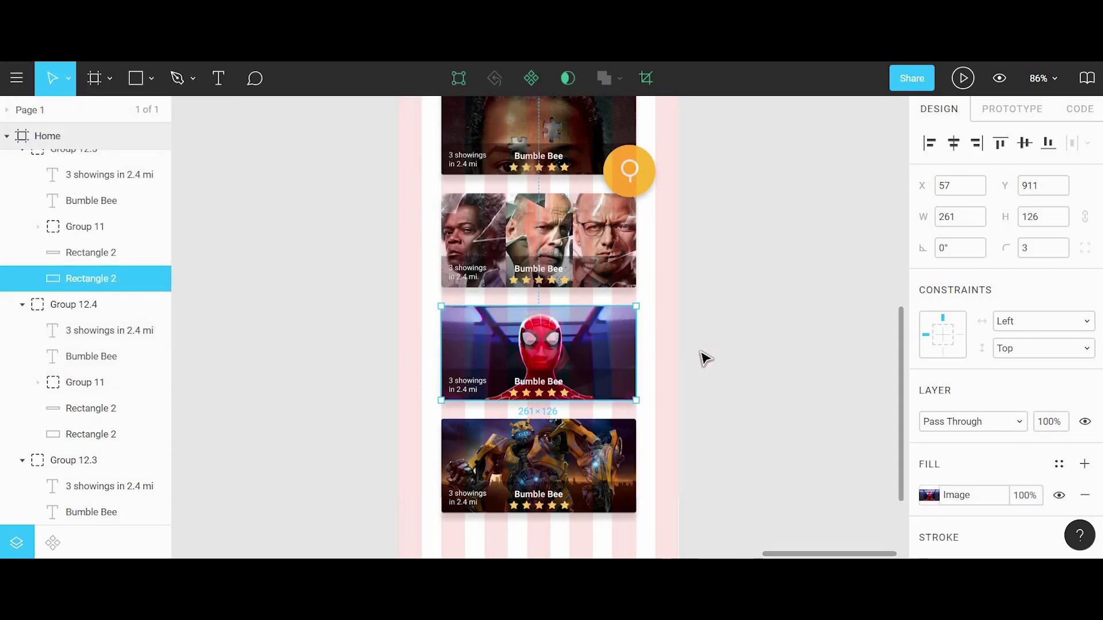
Replace the seventh card's poster with the Serenity image, try Fit scaling and restore it to Fill
{"action": "double_click", "coordinate": [539, 465]}
{"action": "left_click", "coordinate": [928, 495]}
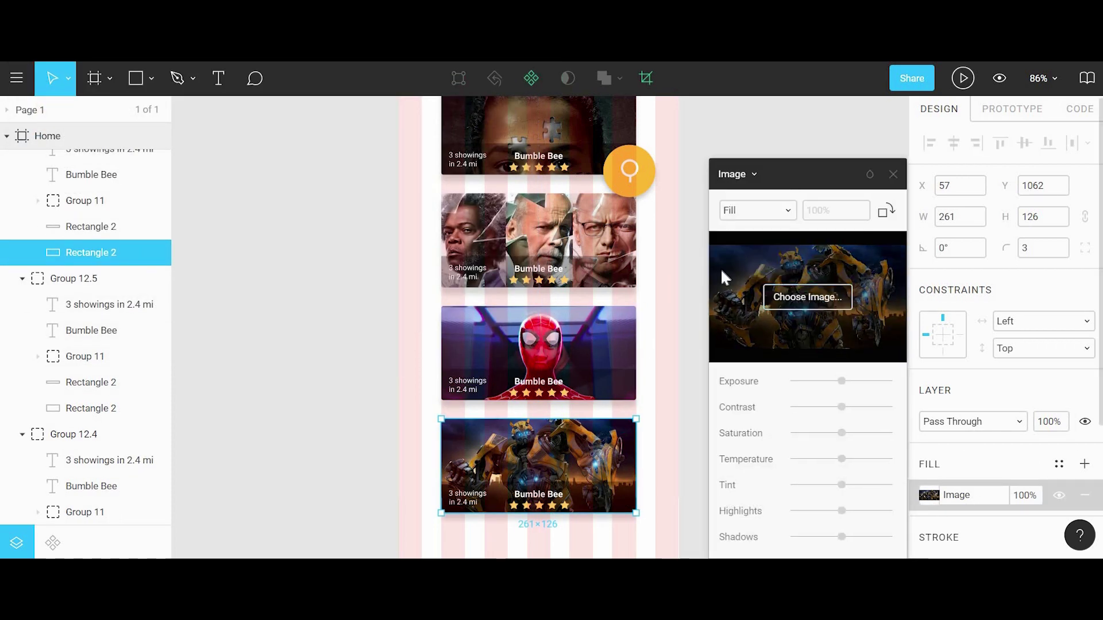
{"action": "left_click", "coordinate": [807, 296]}
{"action": "double_click", "coordinate": [426, 225]}
{"action": "left_click", "coordinate": [758, 210]}
{"action": "left_click", "coordinate": [776, 218]}
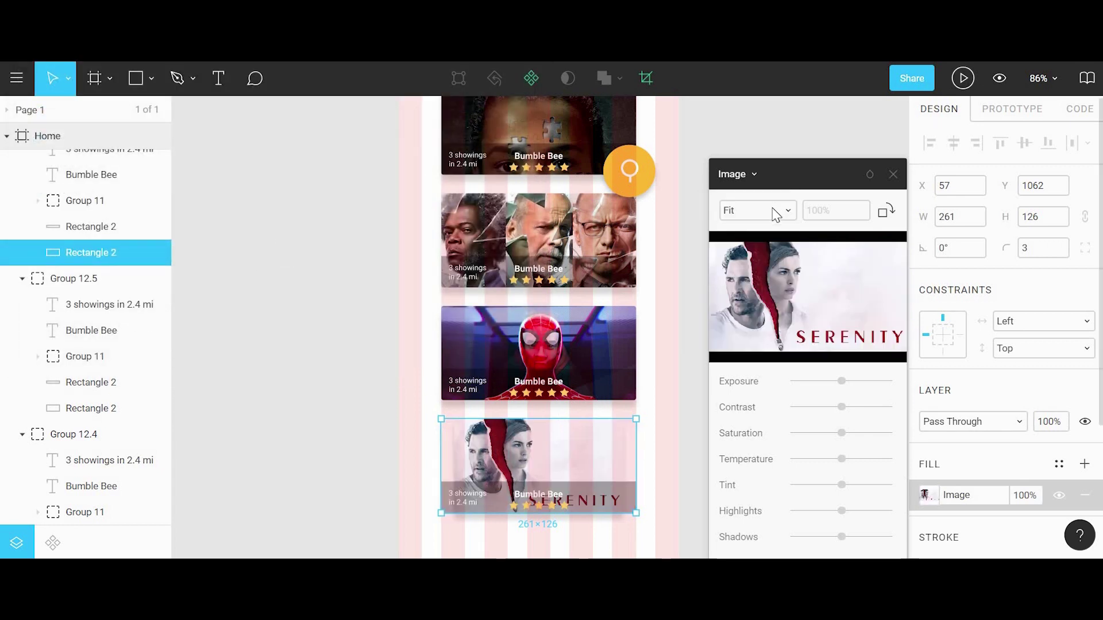
{"action": "left_click", "coordinate": [775, 215]}
{"action": "left_click", "coordinate": [746, 202]}
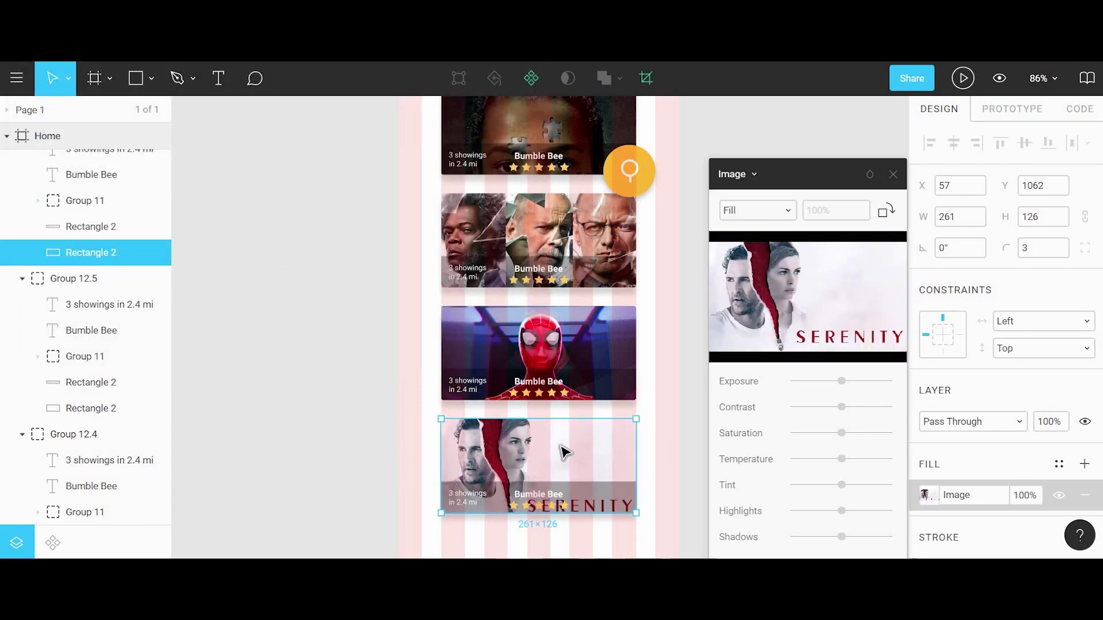
Set the Serenity poster to Crop, then enlarge and reposition the picture so its lettering falls outside the card
{"action": "left_click", "coordinate": [758, 211]}
{"action": "left_click", "coordinate": [747, 251]}
{"action": "scroll", "coordinate": [534, 470], "scroll_direction": "up", "scroll_amount": 5}
{"action": "left_click_drag", "start_coordinate": [480, 379], "coordinate": [401, 257]}
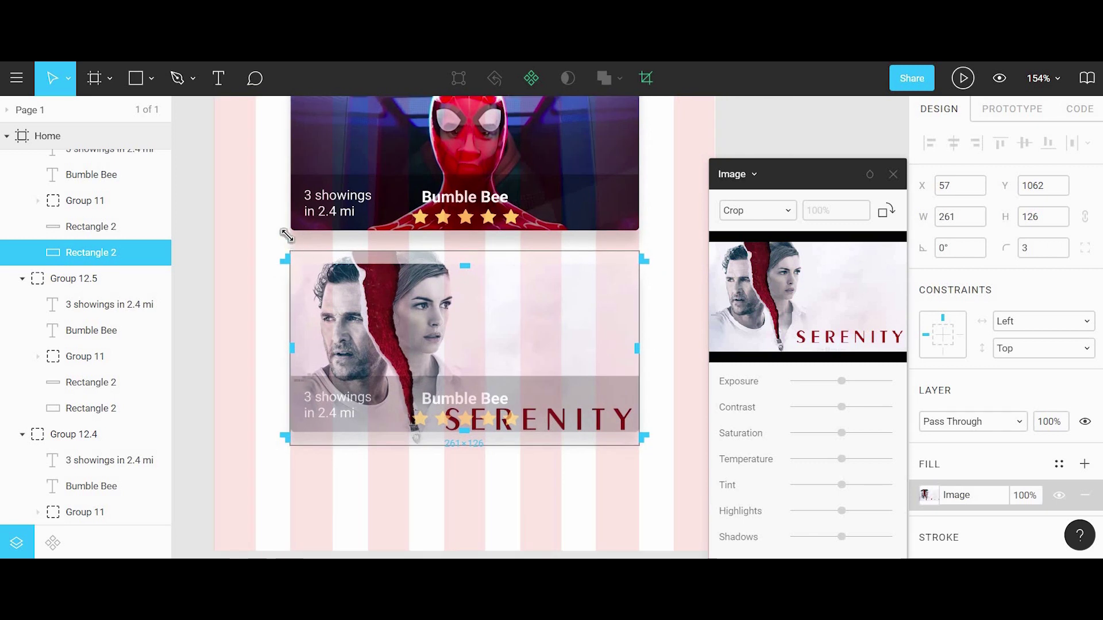
{"action": "left_click_drag", "start_coordinate": [288, 248], "coordinate": [255, 205]}
{"action": "left_click_drag", "start_coordinate": [340, 307], "coordinate": [413, 351]}
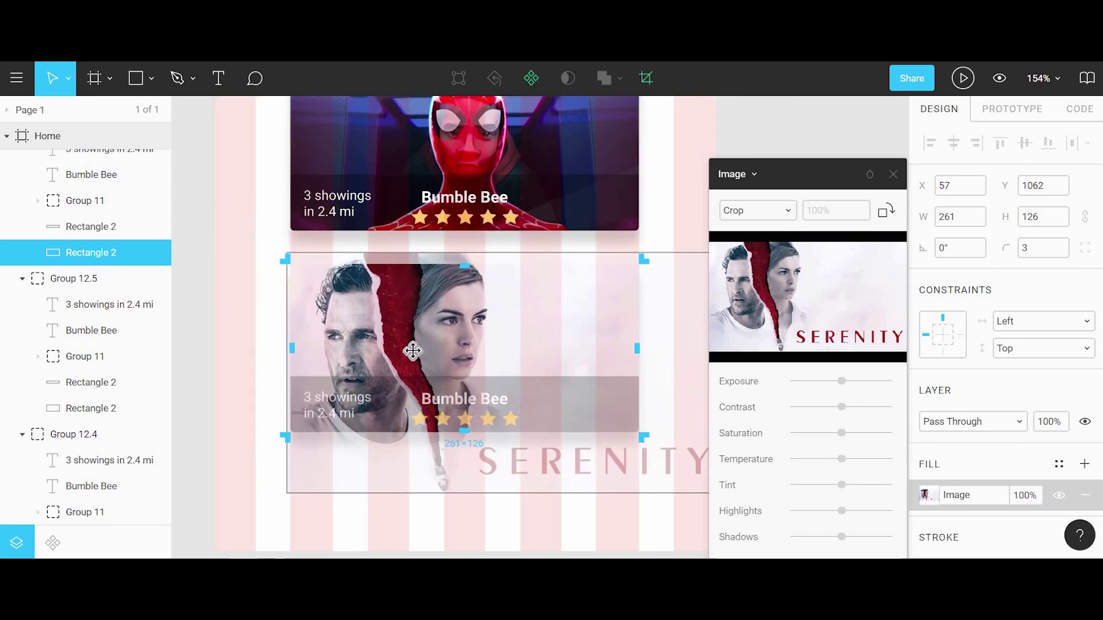
{"action": "key", "text": "Escape"}
{"action": "left_click", "coordinate": [740, 269]}
Change the first card's title to BUMBLE BEE in capitals
{"action": "scroll", "coordinate": [743, 239], "scroll_direction": "down", "scroll_amount": 3}
{"action": "left_click_drag", "start_coordinate": [754, 193], "coordinate": [689, 474]}
{"action": "scroll", "coordinate": [690, 475], "scroll_direction": "down", "scroll_amount": 3}
{"action": "left_click_drag", "start_coordinate": [649, 242], "coordinate": [576, 489]}
{"action": "scroll", "coordinate": [494, 430], "scroll_direction": "up", "scroll_amount": 3}
{"action": "double_click", "coordinate": [523, 419]}
{"action": "double_click", "coordinate": [523, 418]}
{"action": "key", "text": "Escape"}
{"action": "scroll", "coordinate": [534, 140], "scroll_direction": "up", "scroll_amount": 1}
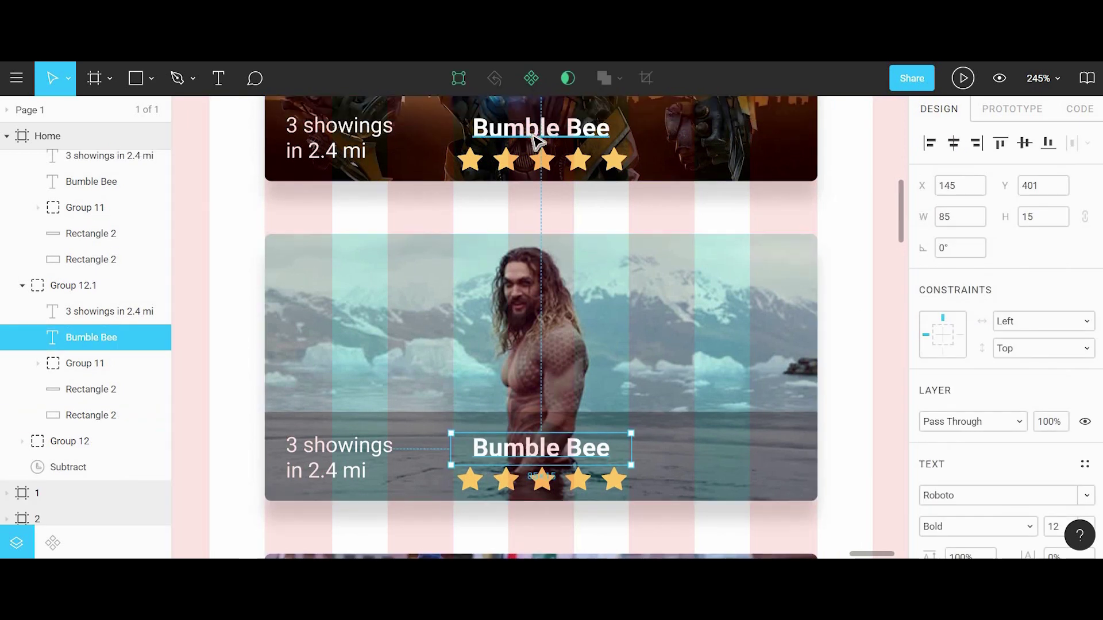
{"action": "left_click", "coordinate": [534, 138]}
{"action": "type", "text": "BUMBLE BEE"}
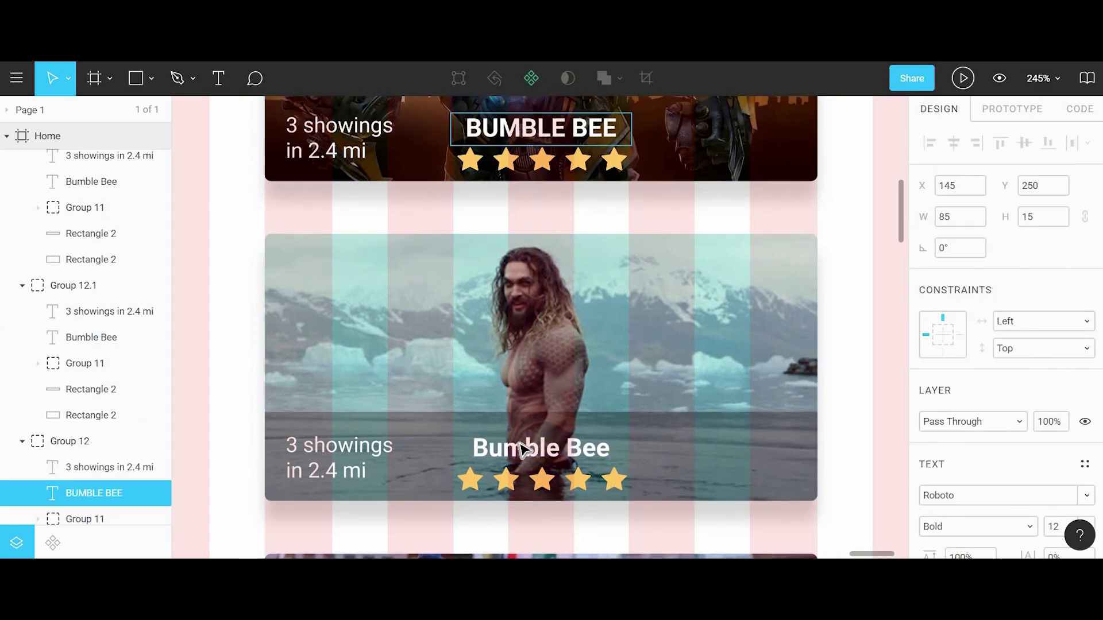
Change the second card's title to AQUAMAN and the third card's title to THE UPSIDE
{"action": "left_click", "coordinate": [540, 448]}
{"action": "key", "text": "Return"}
{"action": "type", "text": "AQUAMAN"}
{"action": "left_click", "coordinate": [590, 402]}
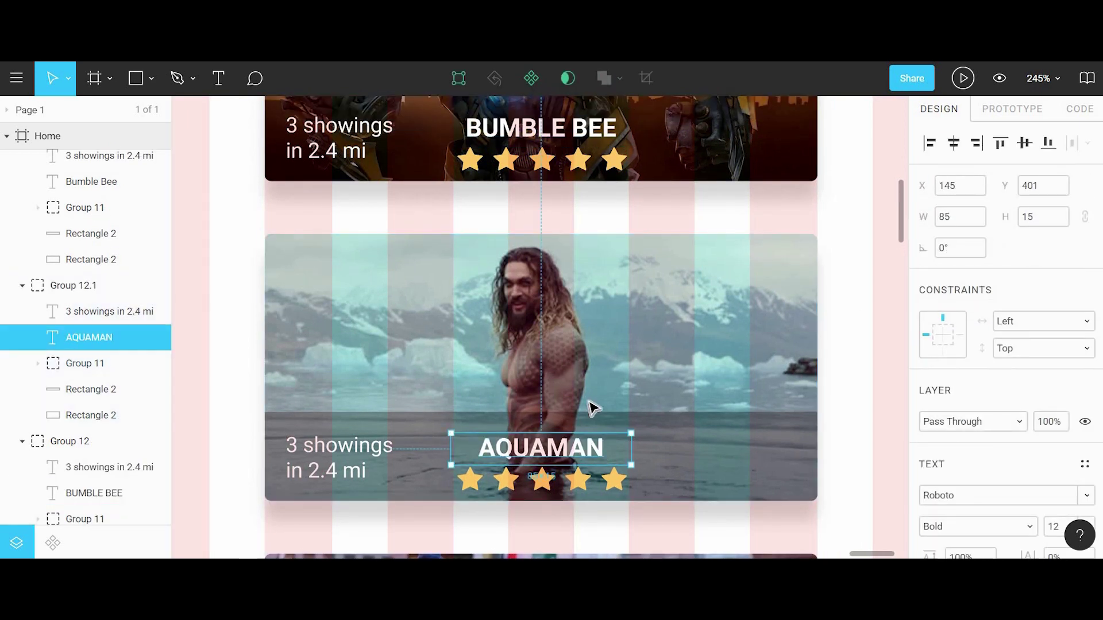
{"action": "scroll", "coordinate": [580, 404], "scroll_direction": "down", "scroll_amount": 5}
{"action": "double_click", "coordinate": [562, 403], "text": "ctrl"}
{"action": "type", "text": "THE UPSIDE"}
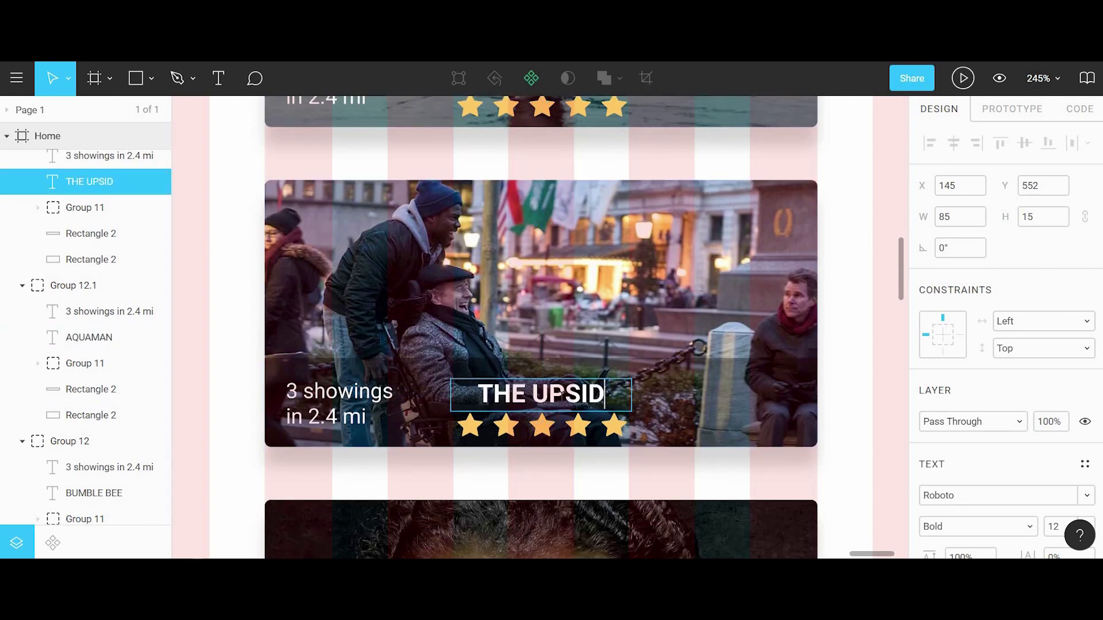
{"action": "key", "text": "Escape"}
Change the fourth card's title to ESCAPE ROOM and the fifth card's title to GLASS
{"action": "scroll", "coordinate": [645, 339], "scroll_direction": "down", "scroll_amount": 5}
{"action": "left_click", "coordinate": [526, 413]}
{"action": "key", "text": "Return"}
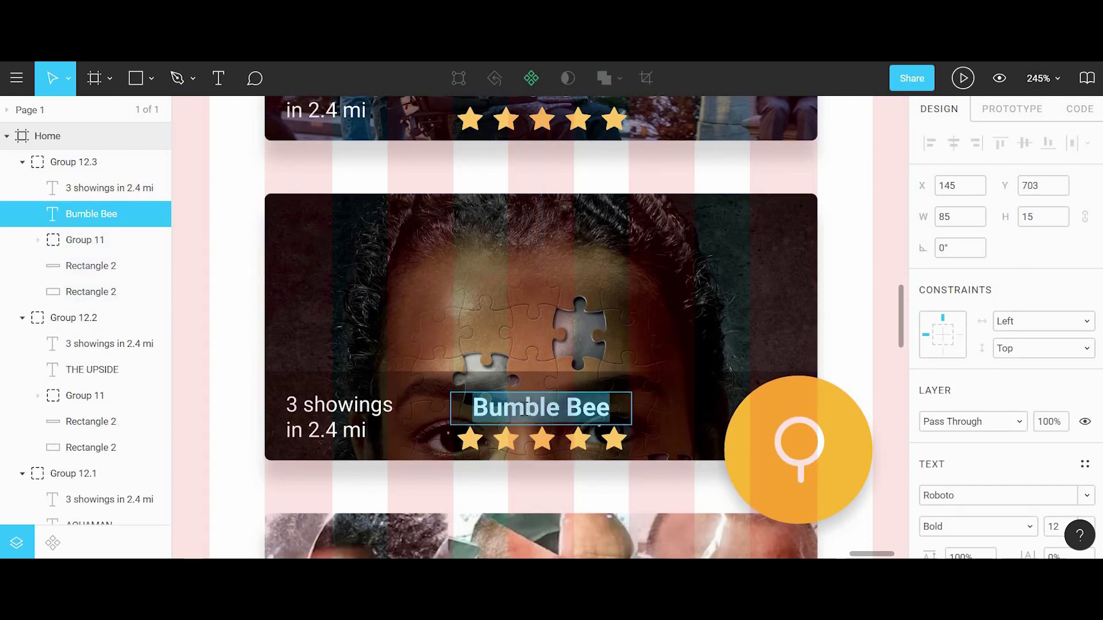
{"action": "type", "text": "ESCAPE ROOM"}
{"action": "key", "text": "Escape"}
{"action": "scroll", "coordinate": [540, 328], "scroll_direction": "down", "scroll_amount": 5}
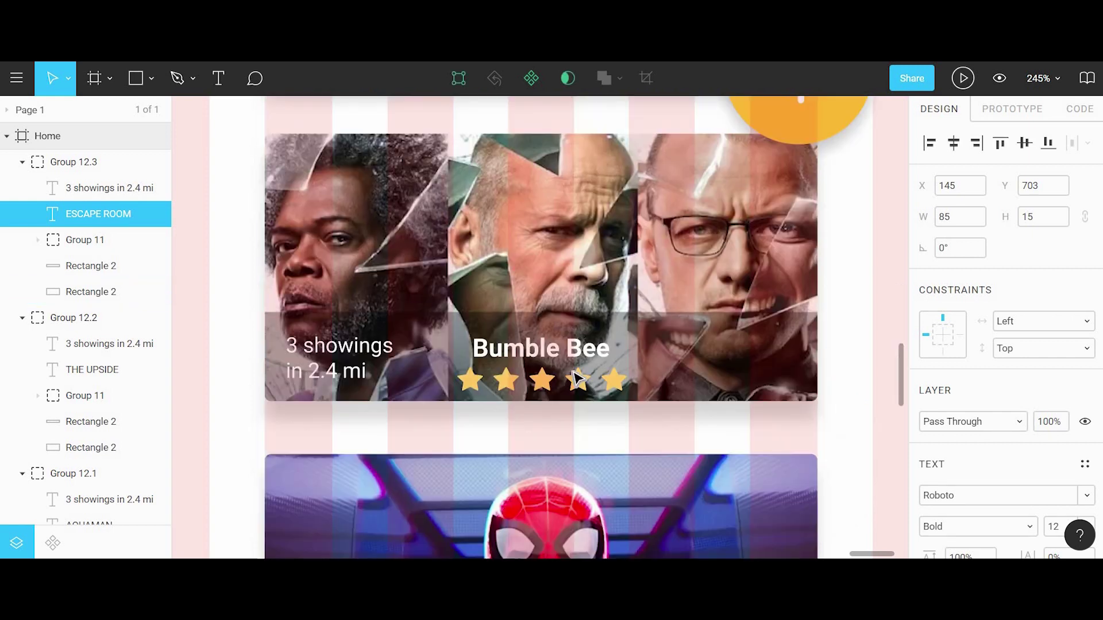
{"action": "left_click", "coordinate": [540, 348]}
{"action": "key", "text": "Return"}
{"action": "type", "text": "GLASS"}
{"action": "key", "text": "Escape"}
Change the sixth card's title to SPIDER-MAN: ITSV and widen its text box so the title fits on one line
{"action": "scroll", "coordinate": [574, 321], "scroll_direction": "down", "scroll_amount": 5}
{"action": "left_click", "coordinate": [540, 367]}
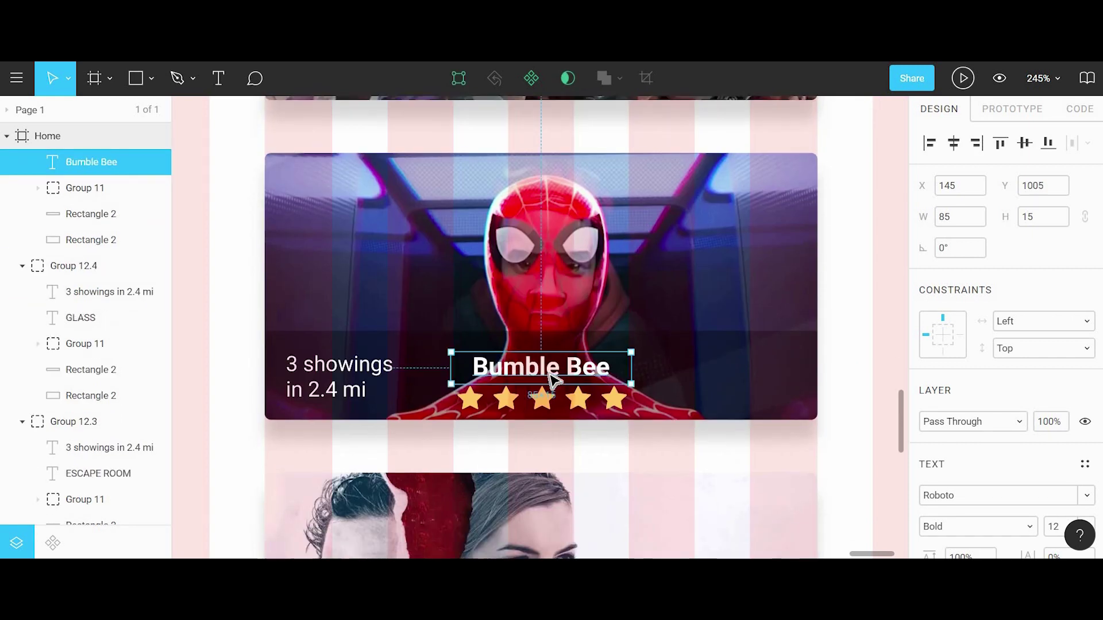
{"action": "key", "text": "Return"}
{"action": "type", "text": "SPIDER-MAN:"}
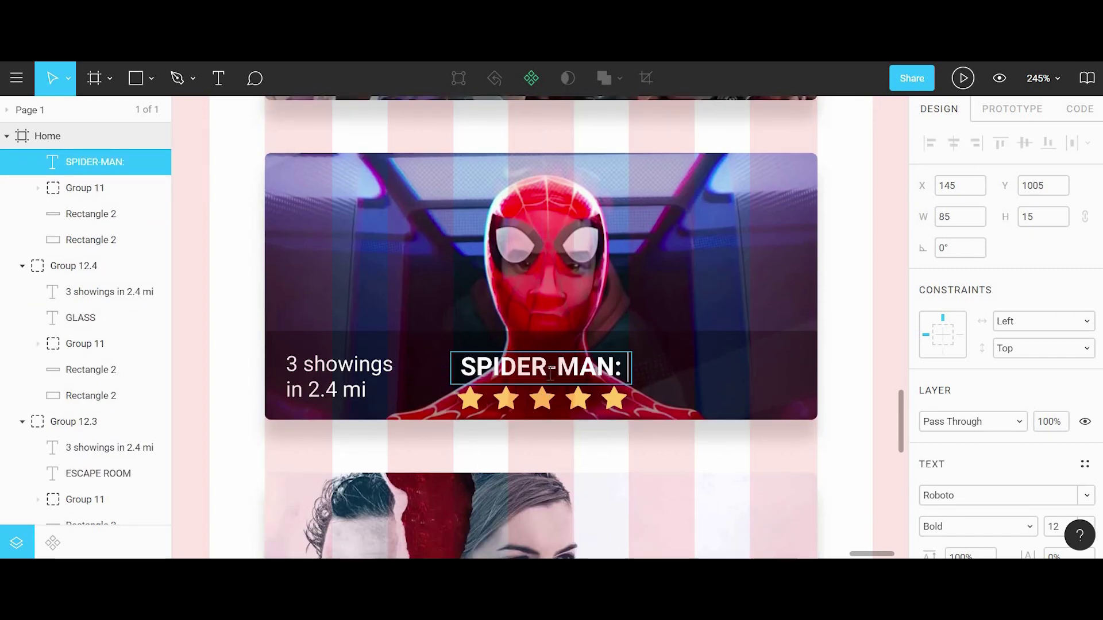
{"action": "type", "text": " ITSV"}
{"action": "key", "text": "Escape"}
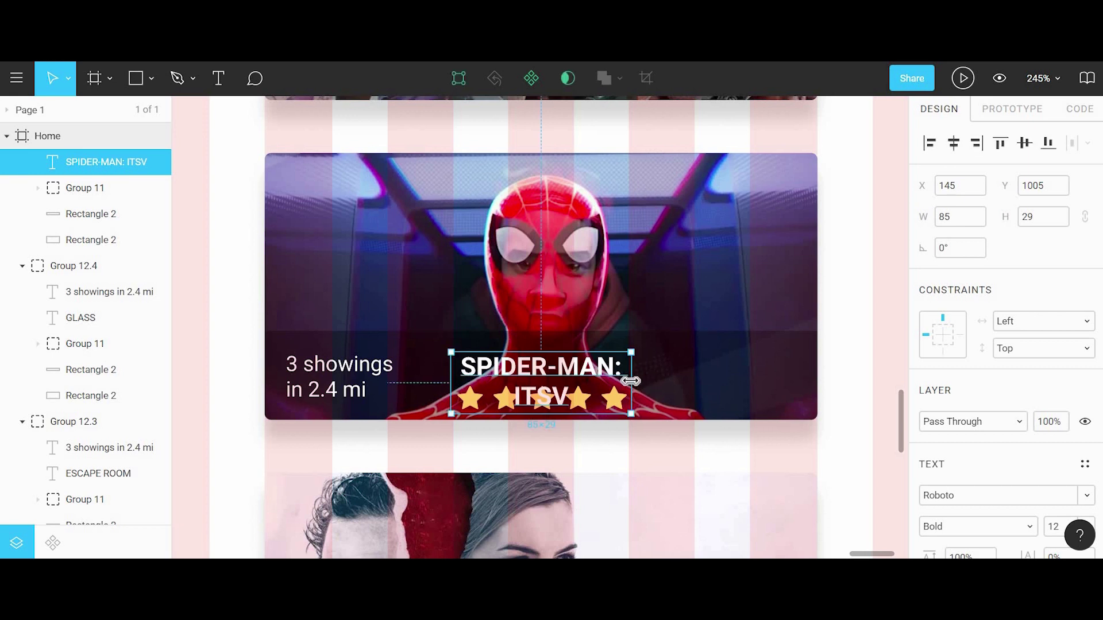
{"action": "double_click", "coordinate": [632, 383]}
Change the seventh card's title to SERENITY
{"action": "scroll", "coordinate": [780, 393], "scroll_direction": "down", "scroll_amount": 5}
{"action": "scroll", "coordinate": [602, 329], "scroll_direction": "up", "scroll_amount": 1}
{"action": "left_click", "coordinate": [560, 296]}
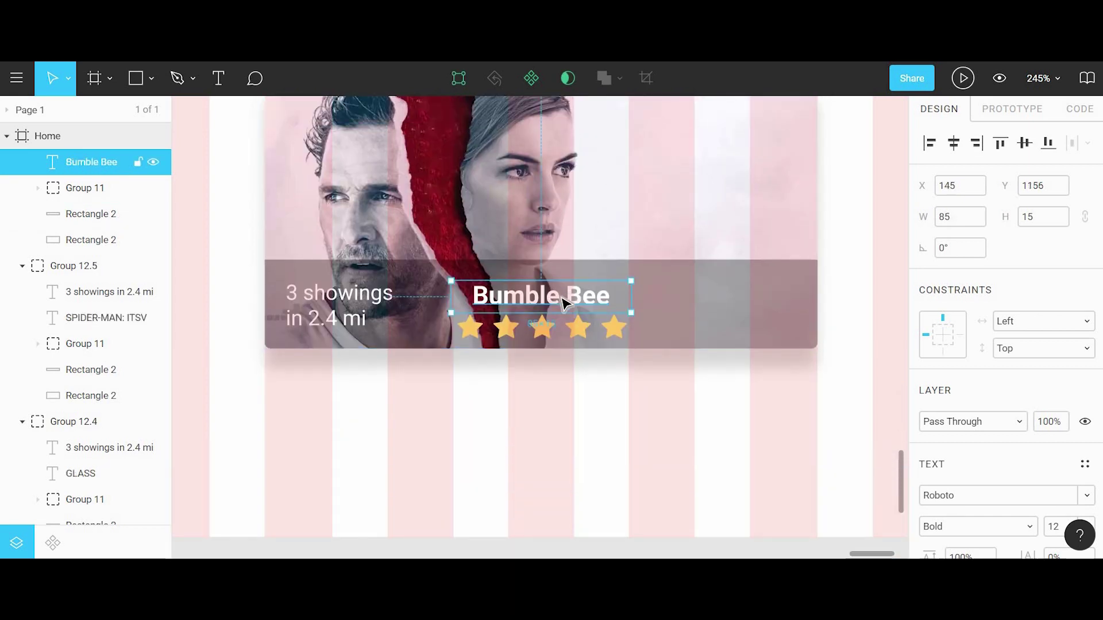
{"action": "key", "text": "Return"}
{"action": "type", "text": "SEREN"}
{"action": "key", "text": "Escape"}
Review the whole list of movie cards on the Home frame from top to bottom
{"action": "scroll", "coordinate": [571, 366], "scroll_direction": "down", "scroll_amount": 5}
{"action": "left_click_drag", "start_coordinate": [736, 250], "coordinate": [706, 517]}
{"action": "left_click_drag", "start_coordinate": [703, 230], "coordinate": [697, 522]}
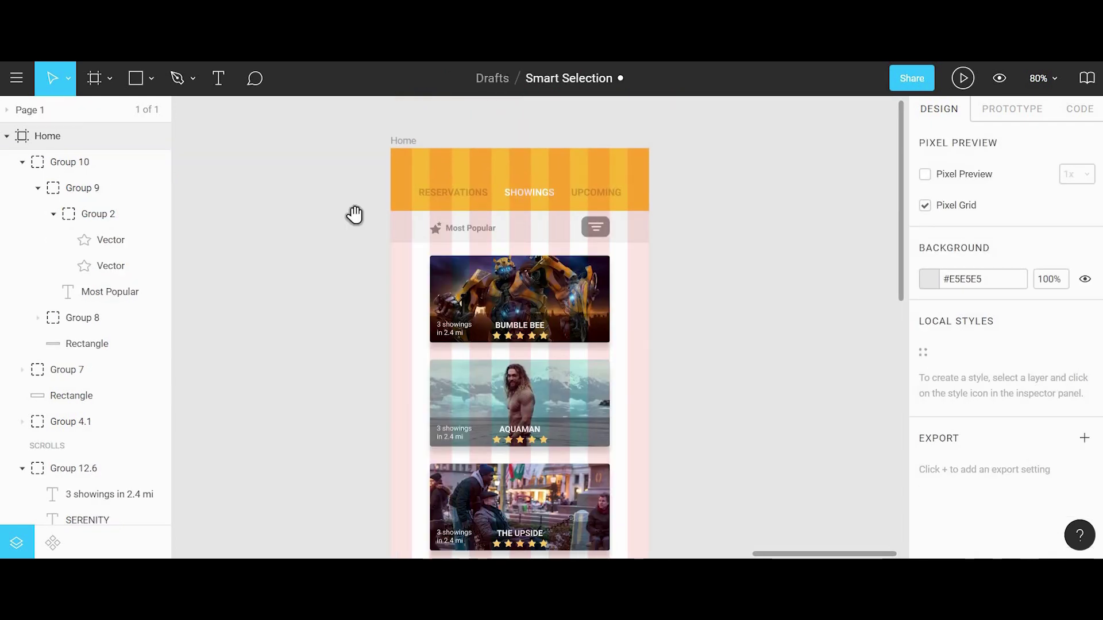
{"action": "scroll", "coordinate": [598, 445], "scroll_direction": "down", "scroll_amount": 5}
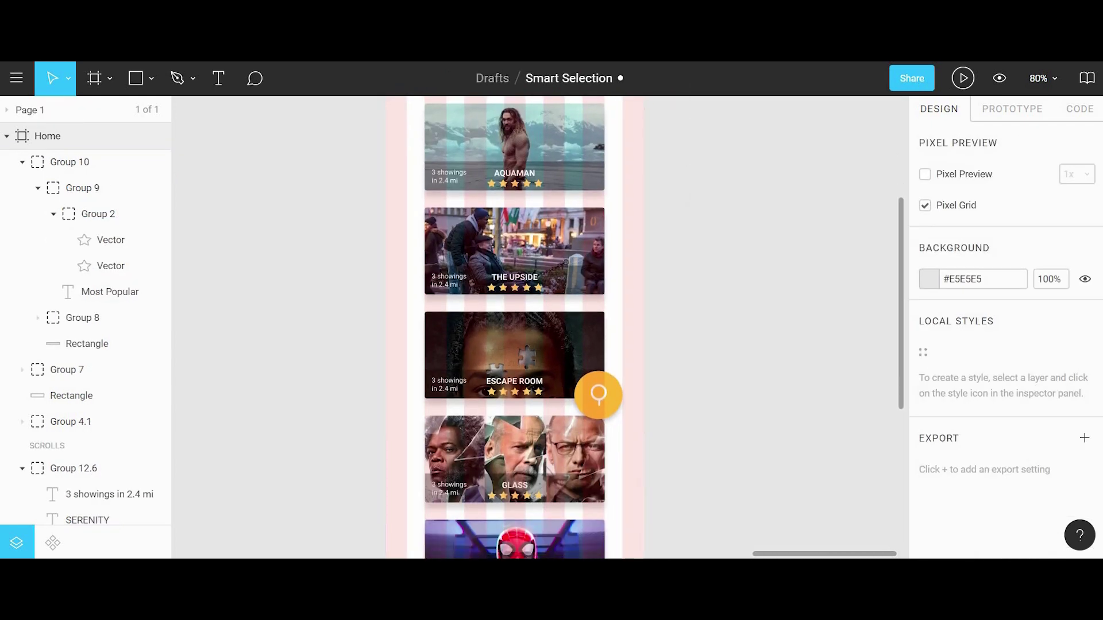
{"action": "scroll", "coordinate": [508, 327], "scroll_direction": "down", "scroll_amount": 4}
{"action": "scroll", "coordinate": [508, 328], "scroll_direction": "up", "scroll_amount": 7}
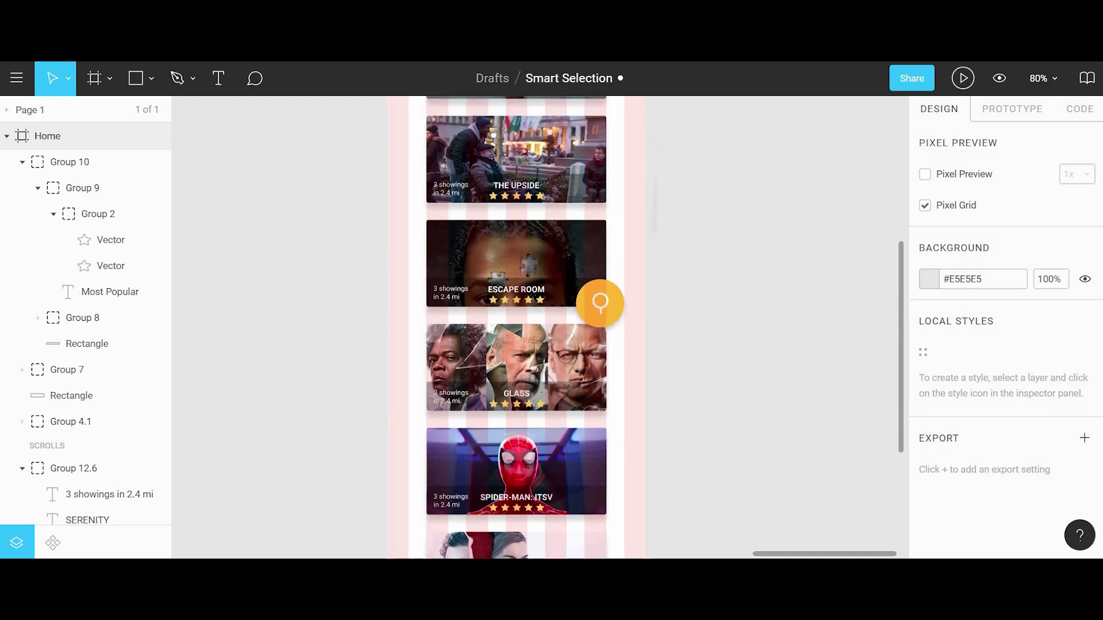
{"action": "scroll", "coordinate": [282, 104], "scroll_direction": "up", "scroll_amount": 2}
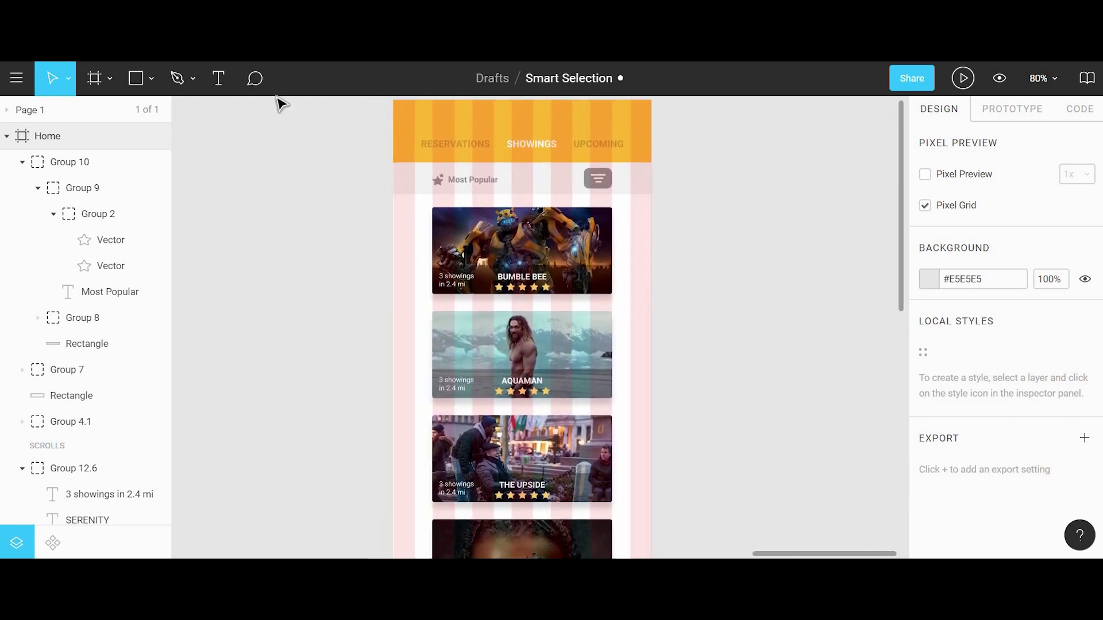
Duplicate the Most Popular bar lower on the frame and delete the filter button from the copy
{"action": "left_click_drag", "start_coordinate": [417, 179], "coordinate": [402, 292]}
{"action": "double_click", "coordinate": [595, 288]}
{"action": "key", "text": "Delete"}
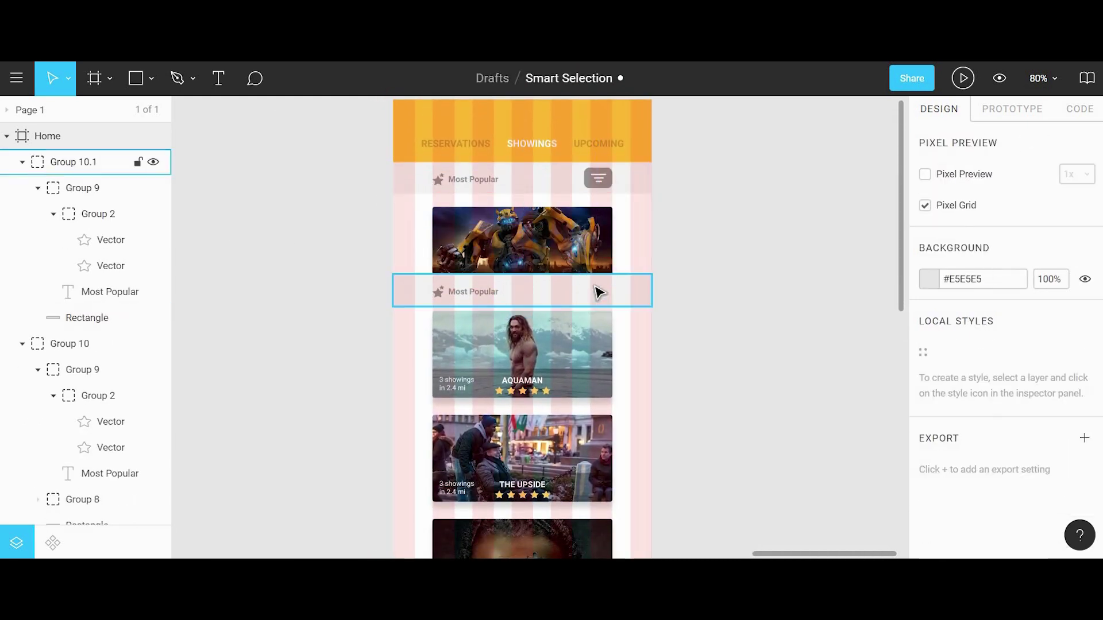
Place the copied bar below the THE UPSIDE card at Y 610 and move the cards beneath it down to make room
{"action": "left_click_drag", "start_coordinate": [595, 287], "coordinate": [583, 510]}
{"action": "left_click_drag", "start_coordinate": [769, 346], "coordinate": [788, 111]}
{"action": "scroll", "coordinate": [370, 362], "scroll_direction": "down", "scroll_amount": 2}
{"action": "left_click_drag", "start_coordinate": [370, 362], "coordinate": [398, 274]}
{"action": "left_click_drag", "start_coordinate": [411, 259], "coordinate": [531, 496]}
{"action": "left_click_drag", "start_coordinate": [548, 258], "coordinate": [523, 368]}
{"action": "scroll", "coordinate": [527, 299], "scroll_direction": "up", "scroll_amount": 4}
{"action": "left_click_drag", "start_coordinate": [527, 281], "coordinate": [534, 320]}
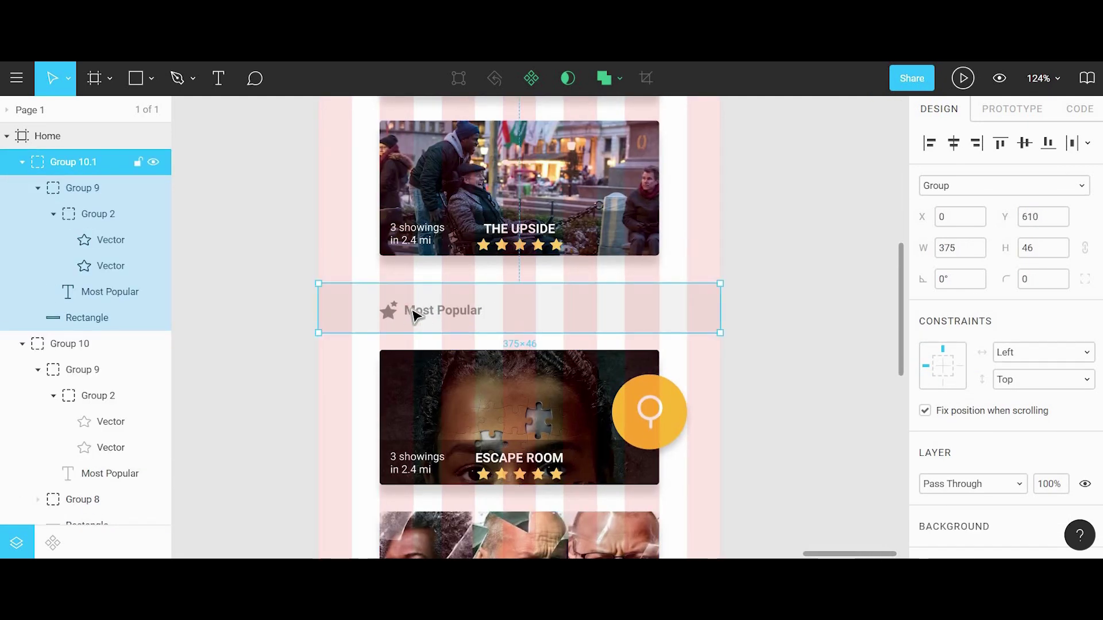
Change the copied bar's heading text to Other Movies Nearby
{"action": "scroll", "coordinate": [412, 313], "scroll_direction": "up", "scroll_amount": 2}
{"action": "double_click", "coordinate": [412, 313]}
{"action": "key", "text": "Return"}
{"action": "type", "text": "o"}
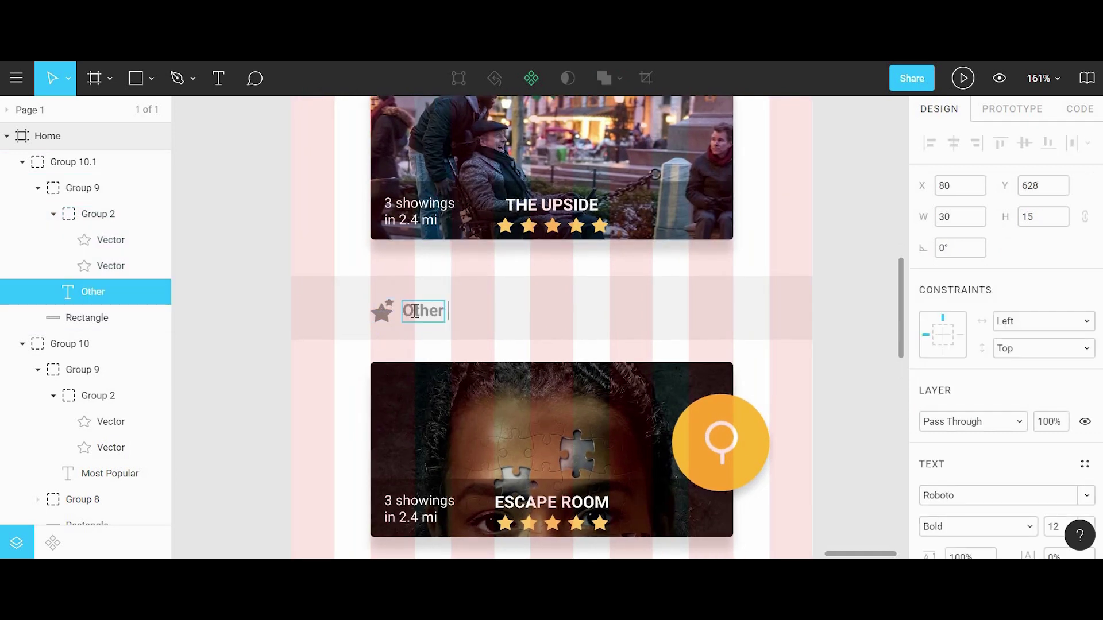
{"action": "type", "text": "ther Movies Nearby"}
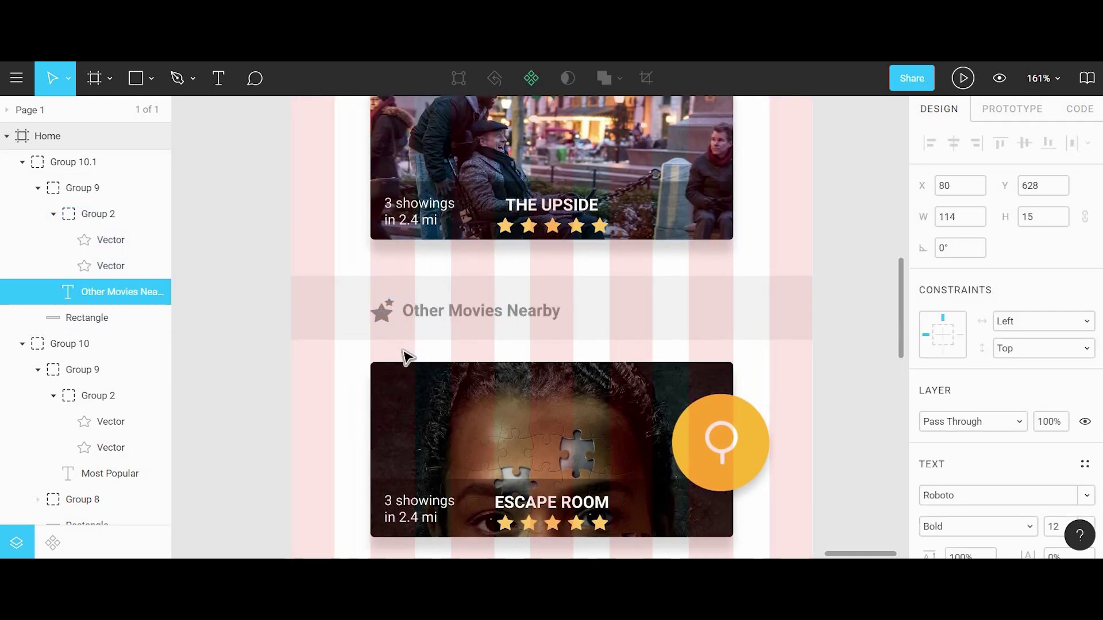
Add an instance of the Location component to the Home frame just above the Other Movies Nearby bar
{"action": "scroll", "coordinate": [384, 307], "scroll_direction": "up", "scroll_amount": 5}
{"action": "left_click", "coordinate": [391, 298]}
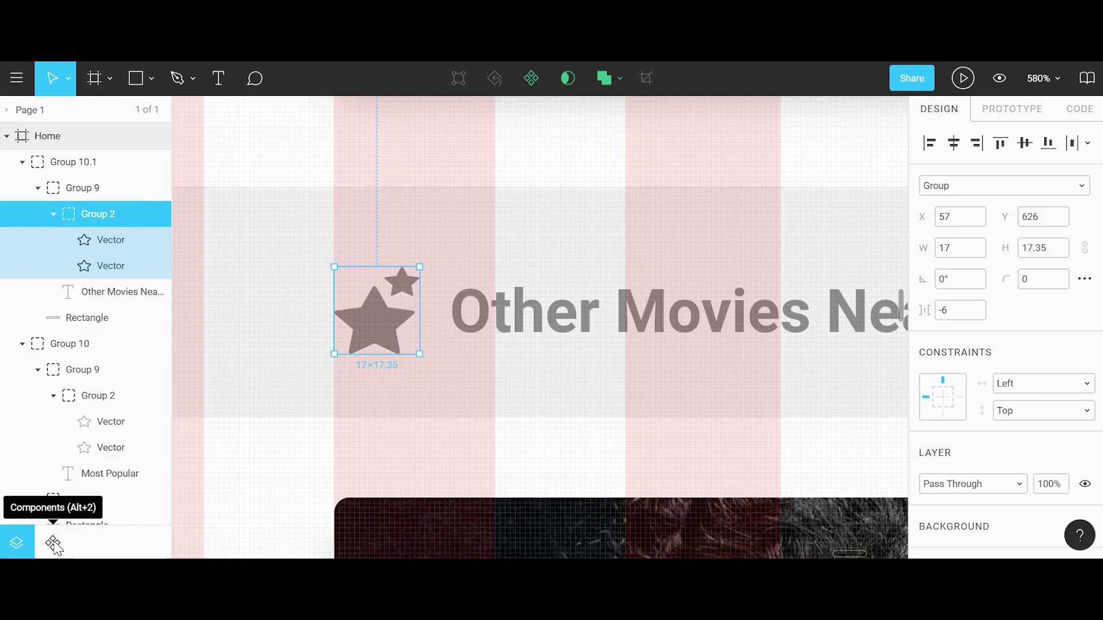
{"action": "key", "text": "alt+2"}
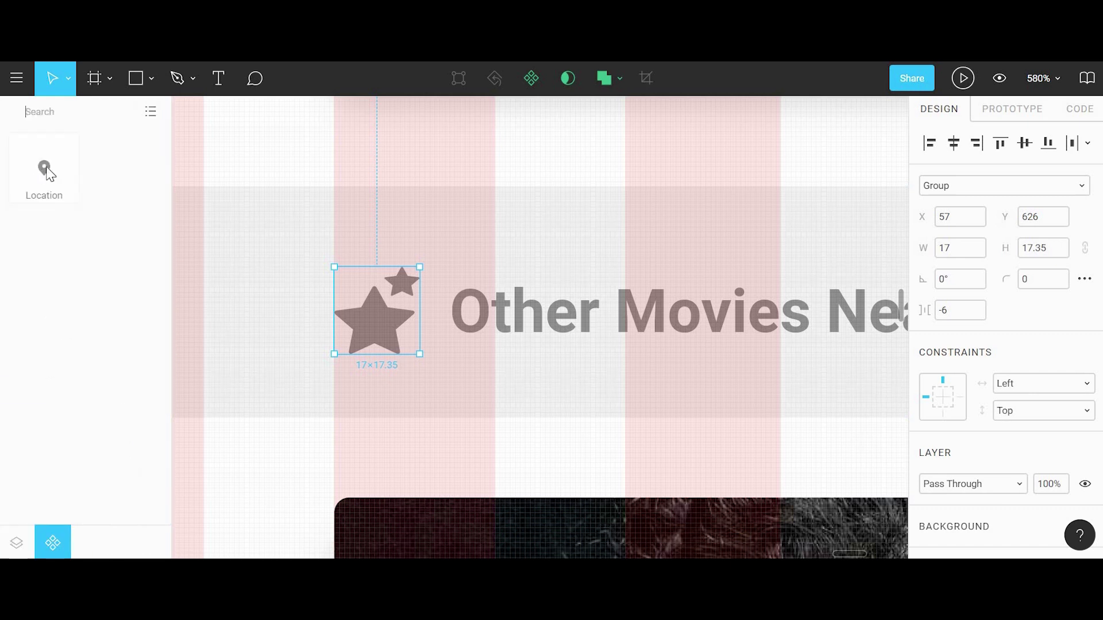
{"action": "mouse_move", "coordinate": [454, 238]}
{"action": "left_mouse_down"}
{"action": "mouse_move", "coordinate": [442, 282]}
{"action": "mouse_move", "coordinate": [453, 289]}
{"action": "mouse_move", "coordinate": [414, 295]}
{"action": "mouse_move", "coordinate": [344, 337]}
{"action": "mouse_move", "coordinate": [318, 299]}
{"action": "mouse_move", "coordinate": [450, 160]}
{"action": "mouse_move", "coordinate": [443, 152]}
{"action": "mouse_move", "coordinate": [441, 183]}
{"action": "left_mouse_up"}
{"action": "scroll", "coordinate": [452, 171], "scroll_direction": "down", "scroll_amount": 1}
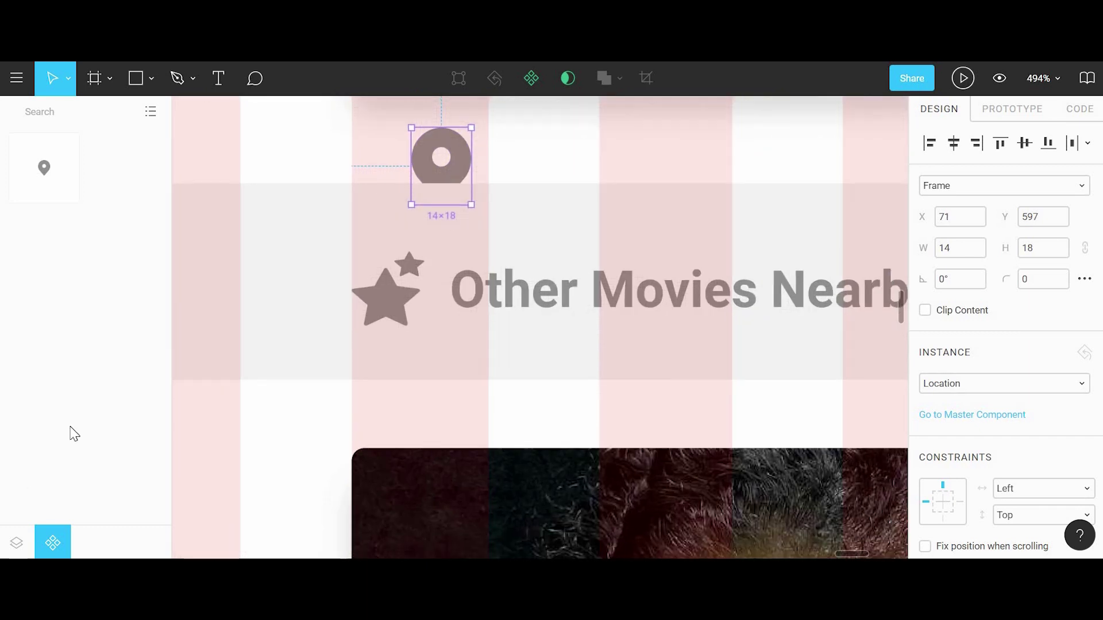
Bring the Location layer to the top of the Home frame's layer order and position the pin over the Other Movies Nearby bar's star icon
{"action": "left_click", "coordinate": [17, 542]}
{"action": "left_click_drag", "start_coordinate": [115, 337], "coordinate": [115, 314]}
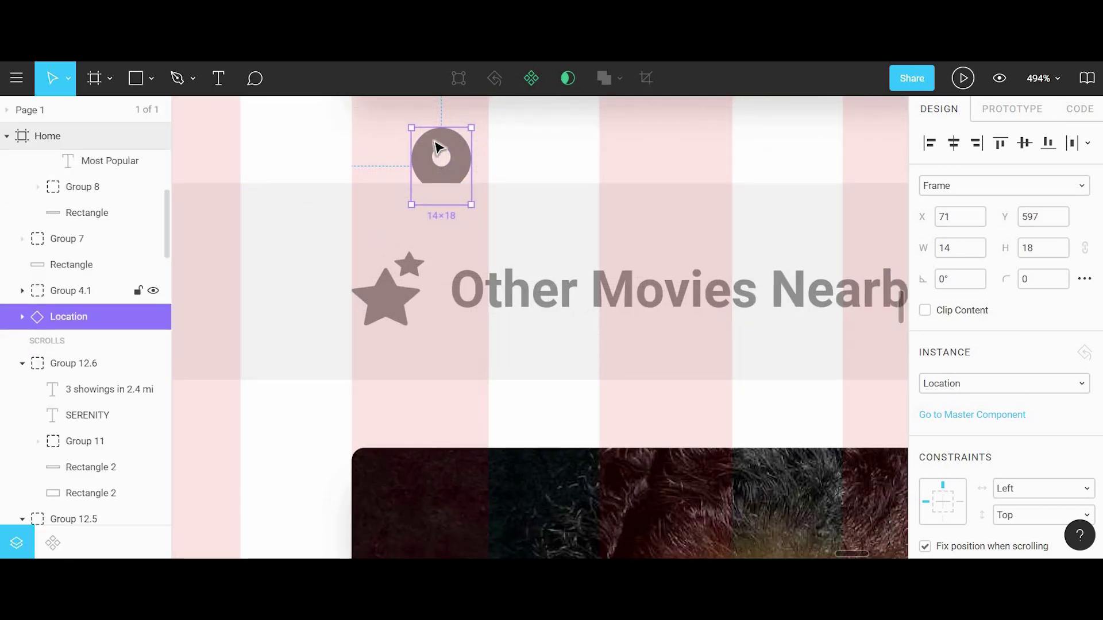
{"action": "left_click_drag", "start_coordinate": [436, 174], "coordinate": [375, 299]}
{"action": "scroll", "coordinate": [411, 282], "scroll_direction": "up", "scroll_amount": 3}
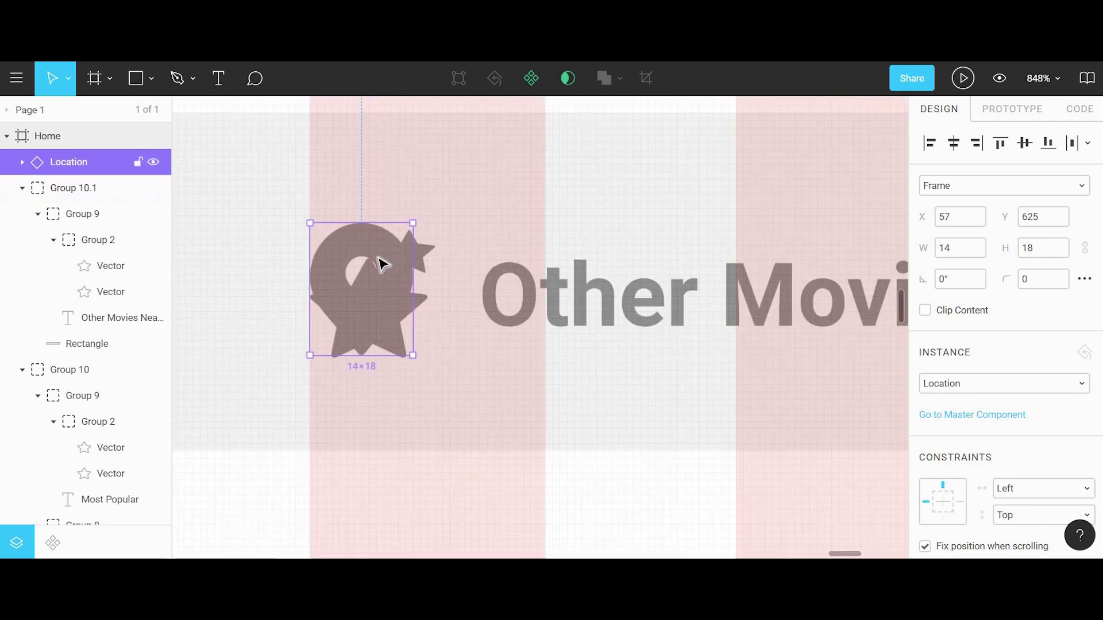
{"action": "left_click_drag", "start_coordinate": [379, 257], "coordinate": [355, 298]}
Delete the star icon group from the Other Movies Nearby bar, keeping the location pin
{"action": "left_click", "coordinate": [320, 303]}
{"action": "double_click", "coordinate": [320, 303]}
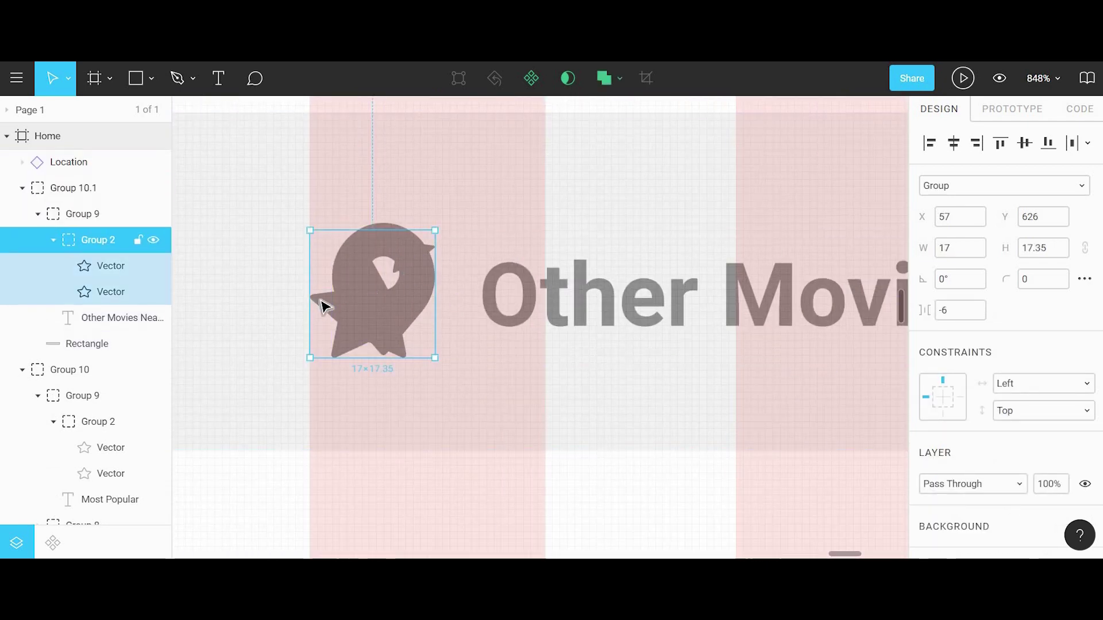
{"action": "key", "text": "Delete"}
{"action": "scroll", "coordinate": [526, 307], "scroll_direction": "down", "scroll_amount": 5}
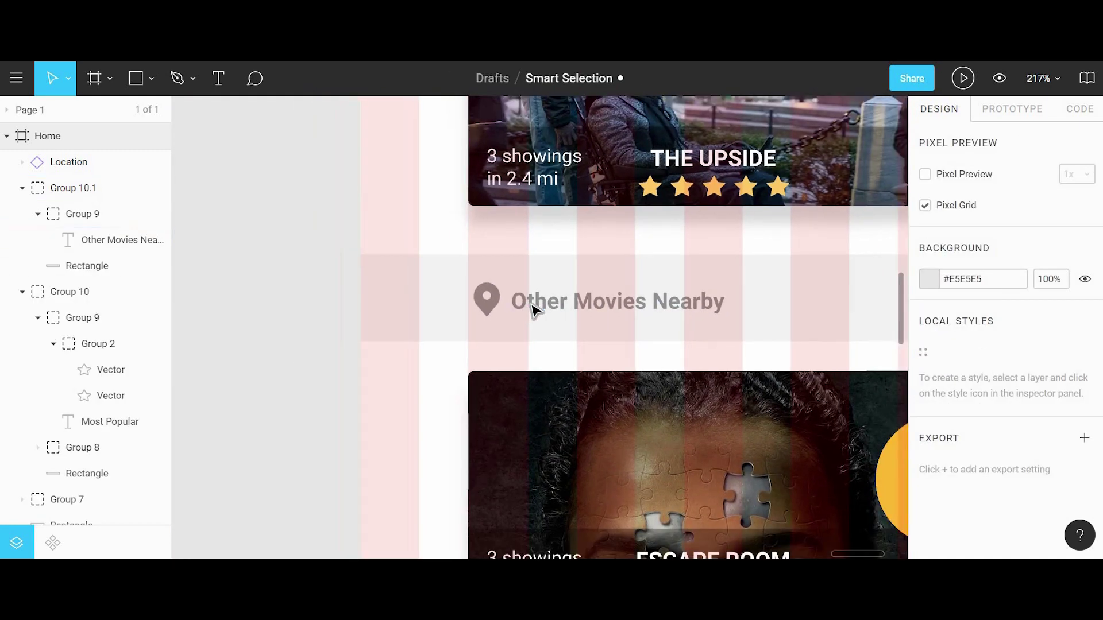
Group the location pin together with the Other Movies Nearby bar
{"action": "scroll", "coordinate": [533, 310], "scroll_direction": "down", "scroll_amount": 1}
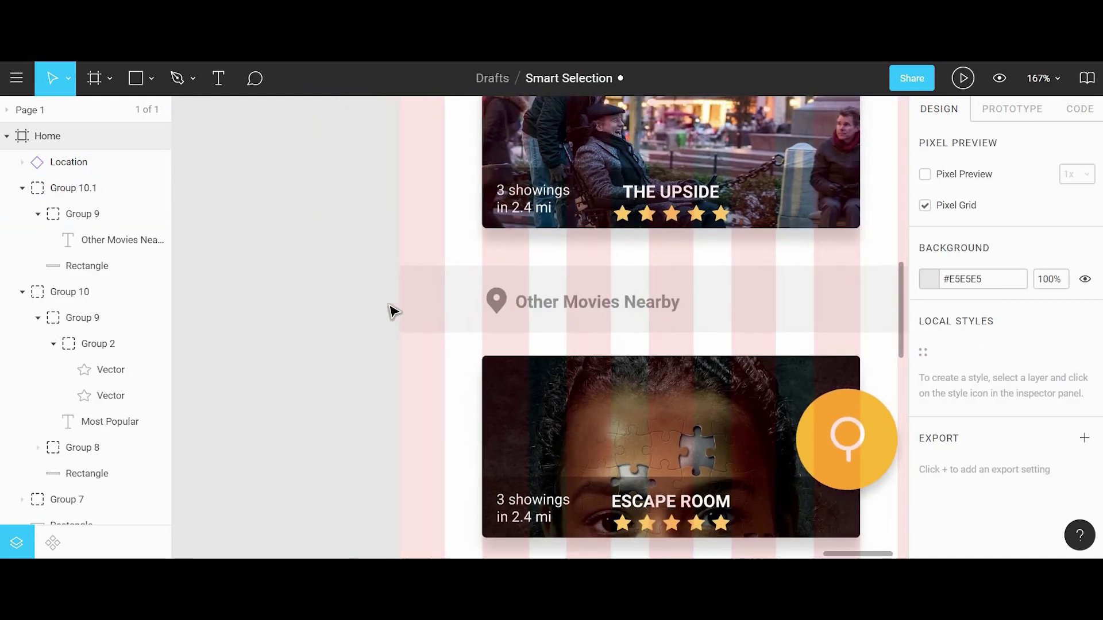
{"action": "left_click", "coordinate": [539, 306]}
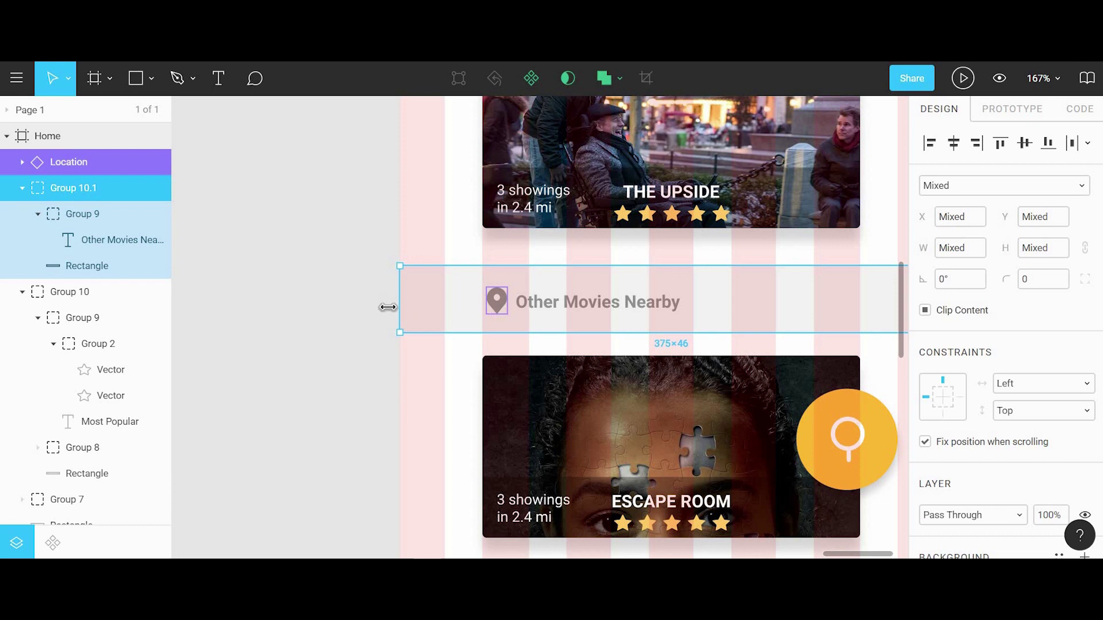
{"action": "left_click", "coordinate": [364, 308]}
{"action": "left_click_drag", "start_coordinate": [659, 315], "coordinate": [538, 392]}
Select all the movie cards together with the Other Movies Nearby bar and tidy them up into an evenly spaced vertical stack
{"action": "scroll", "coordinate": [660, 326], "scroll_direction": "down", "scroll_amount": 5}
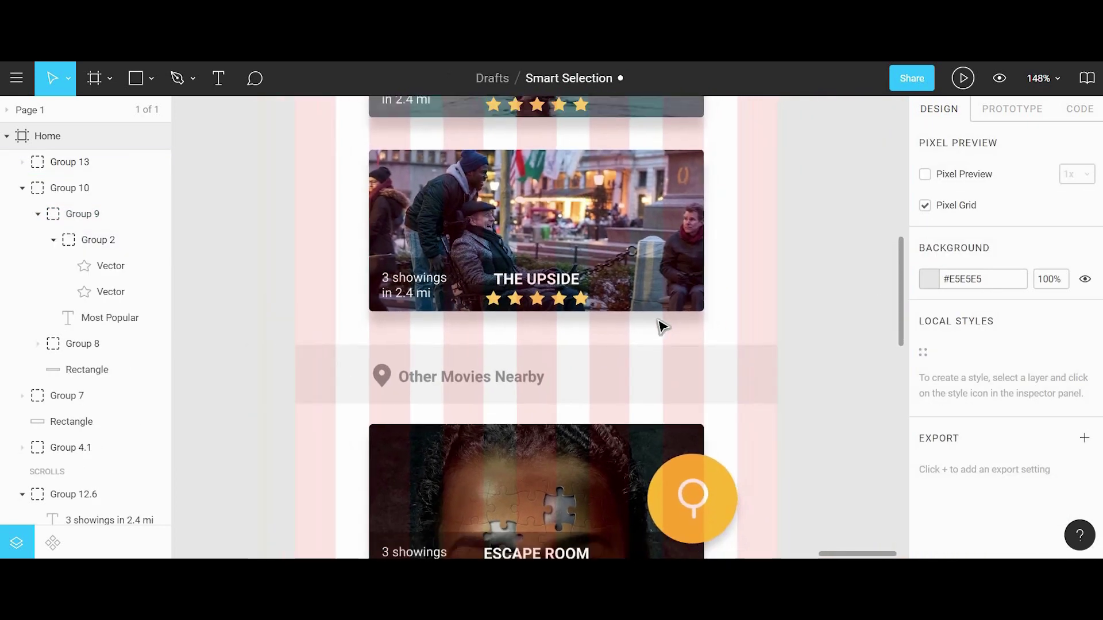
{"action": "left_click_drag", "start_coordinate": [659, 325], "coordinate": [613, 421]}
{"action": "scroll", "coordinate": [613, 413], "scroll_direction": "down", "scroll_amount": 8}
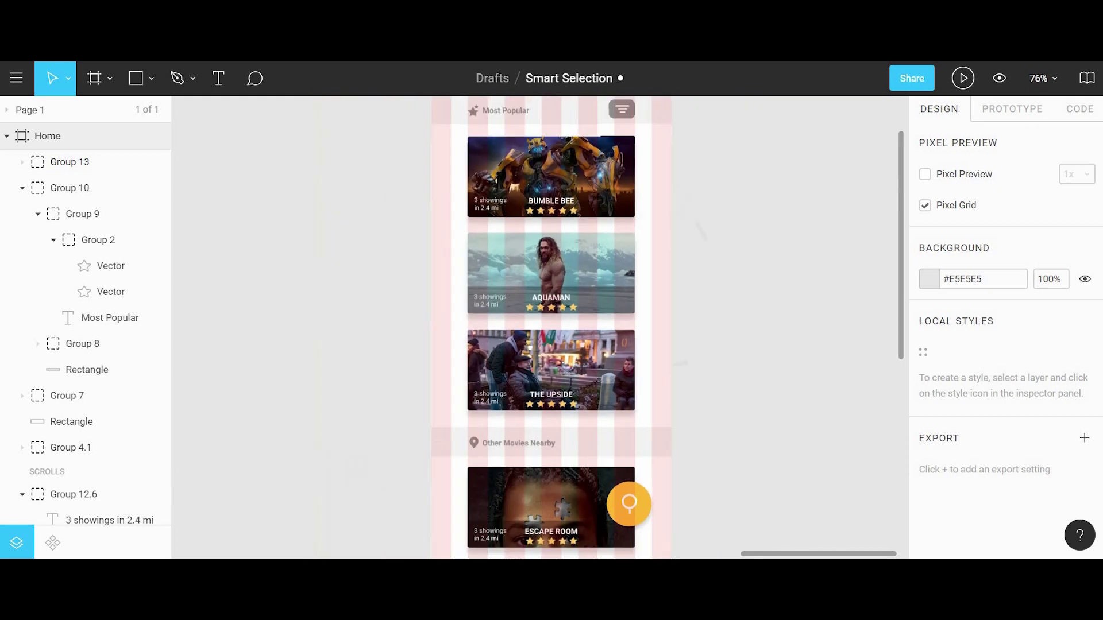
{"action": "scroll", "coordinate": [617, 373], "scroll_direction": "up", "scroll_amount": 1}
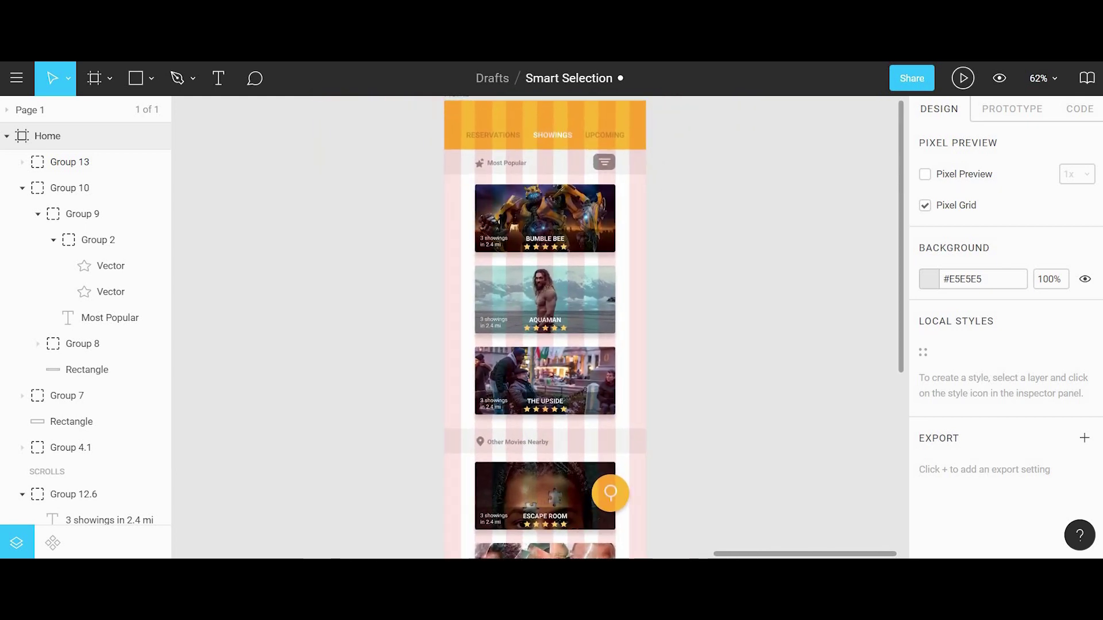
{"action": "left_click_drag", "start_coordinate": [701, 323], "coordinate": [688, 339]}
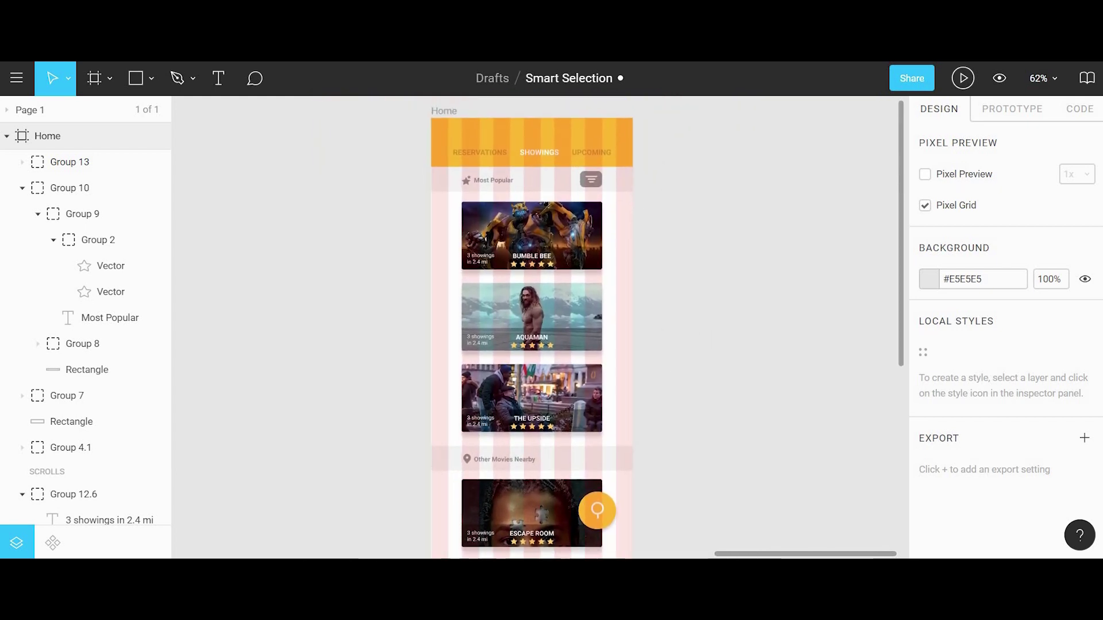
{"action": "scroll", "coordinate": [357, 216], "scroll_direction": "down", "scroll_amount": 2}
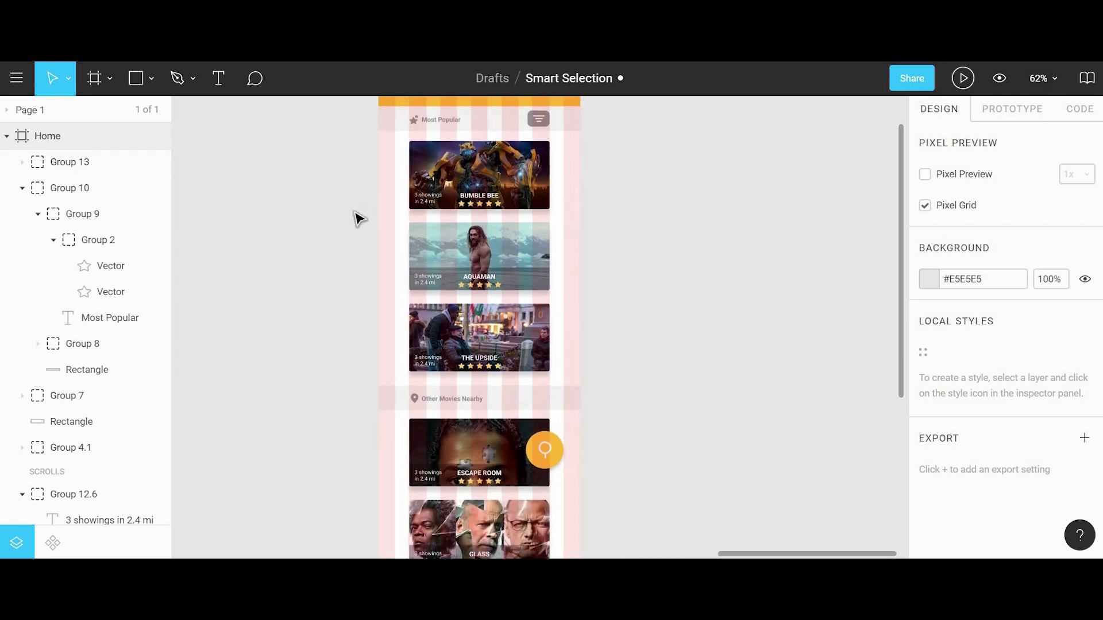
{"action": "scroll", "coordinate": [315, 195], "scroll_direction": "down", "scroll_amount": 2}
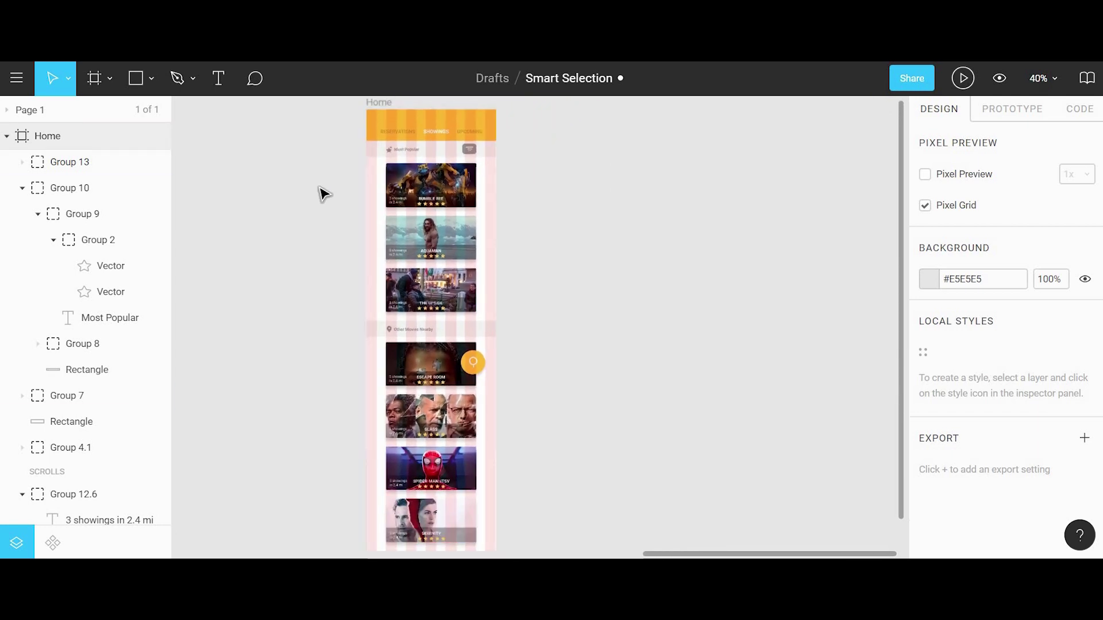
{"action": "scroll", "coordinate": [323, 193], "scroll_direction": "down", "scroll_amount": 2}
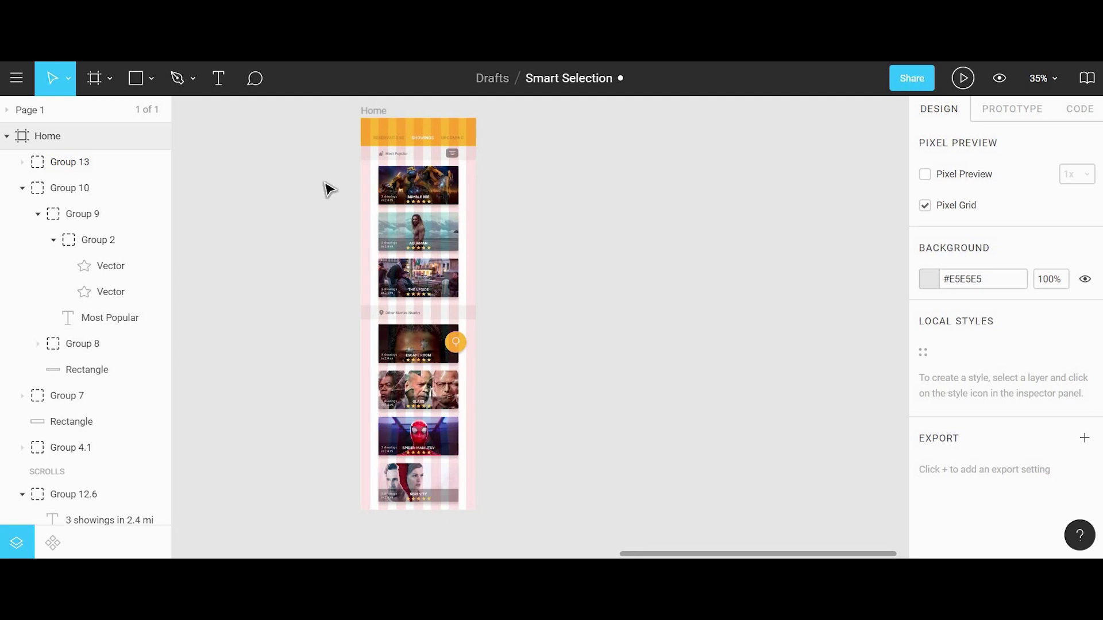
{"action": "left_click_drag", "start_coordinate": [354, 223], "coordinate": [418, 505]}
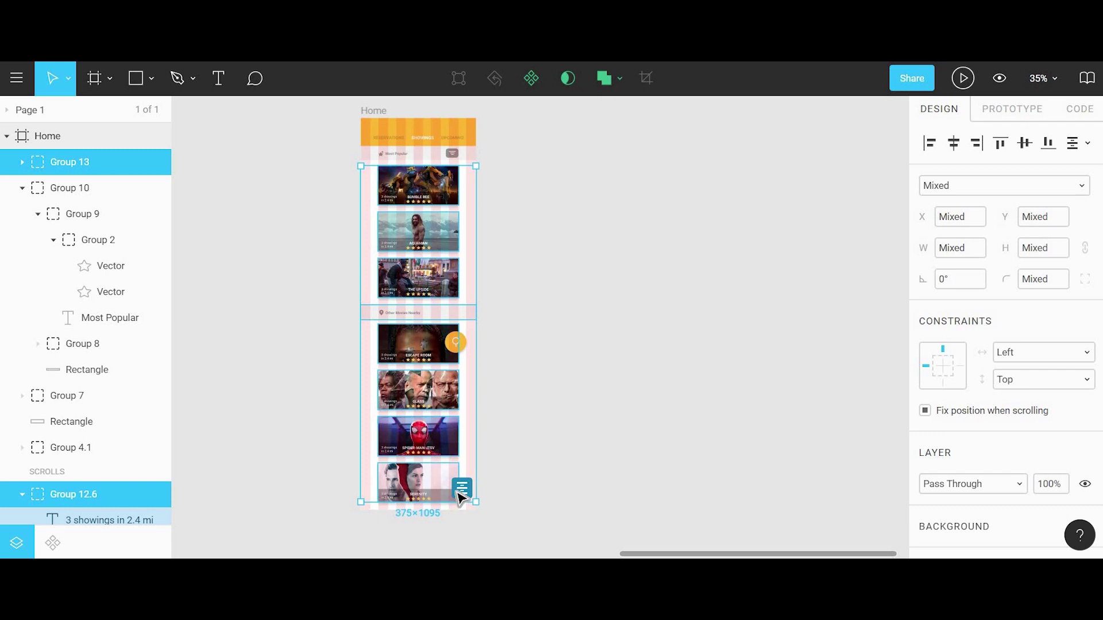
{"action": "left_click", "coordinate": [460, 489]}
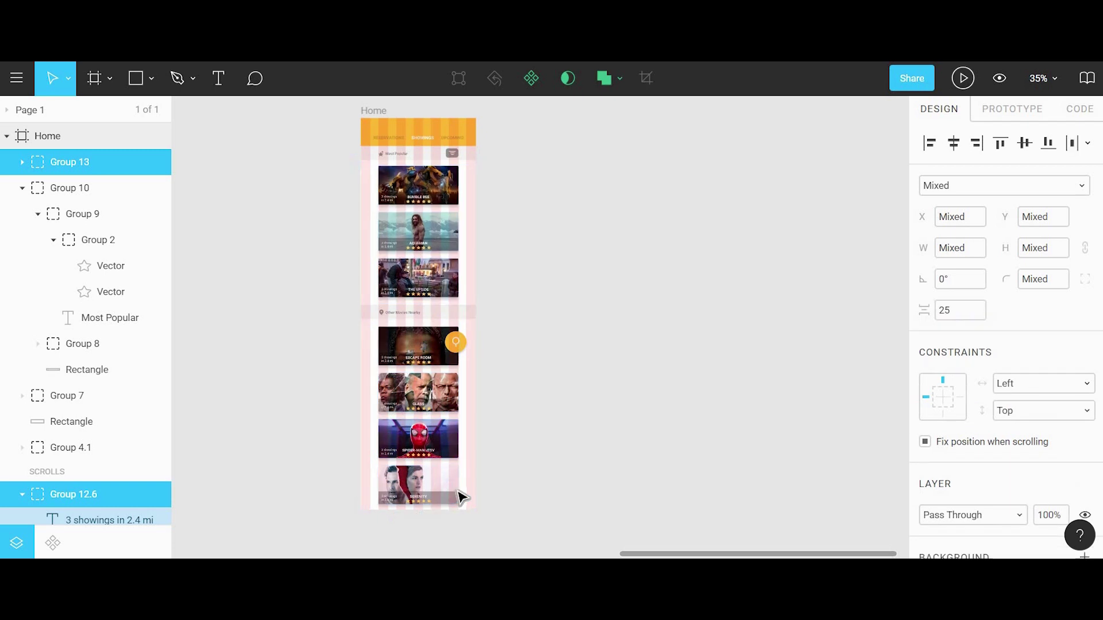
Adjust the shared vertical spacing between the selected cards and the bar to 26
{"action": "mouse_move", "coordinate": [420, 299]}
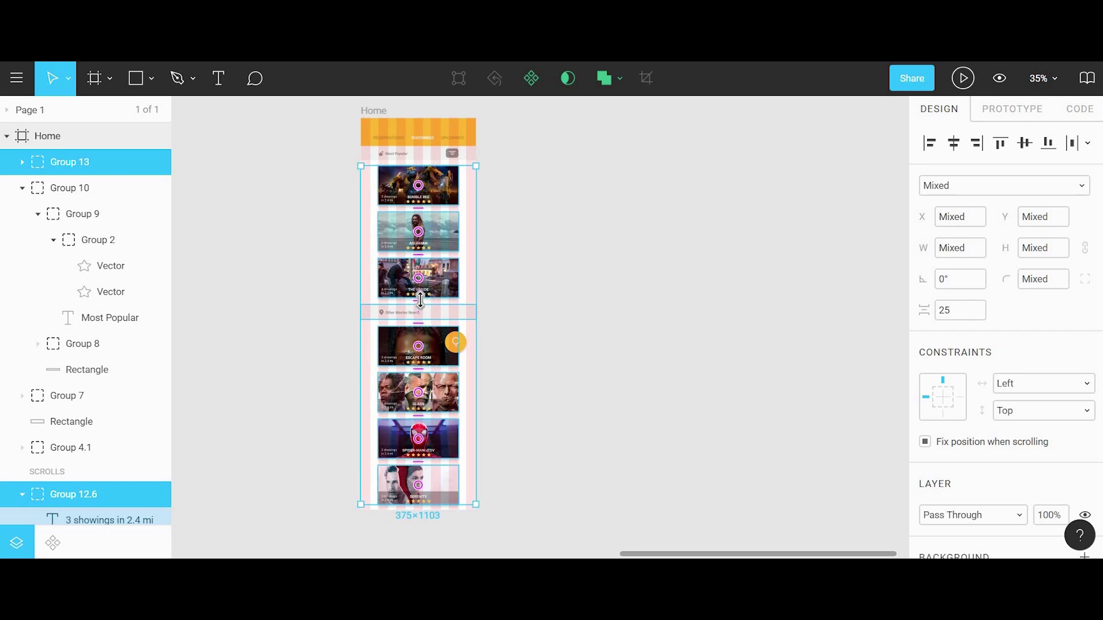
{"action": "left_click_drag", "start_coordinate": [422, 297], "coordinate": [428, 293]}
{"action": "scroll", "coordinate": [411, 251], "scroll_direction": "up", "scroll_amount": 4}
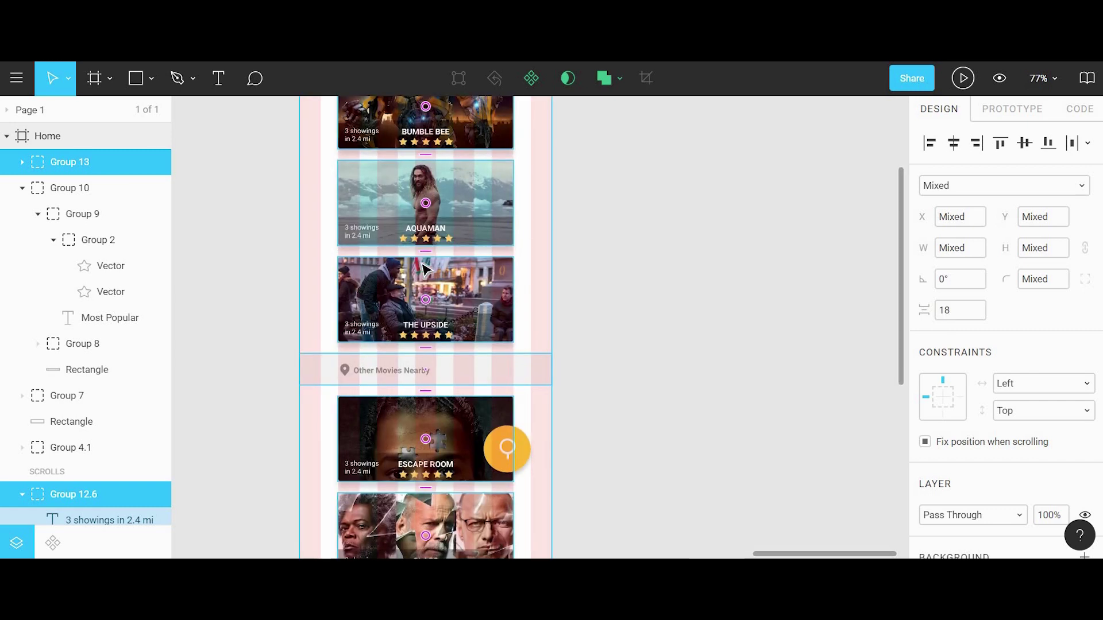
{"action": "left_click_drag", "start_coordinate": [425, 252], "coordinate": [426, 265]}
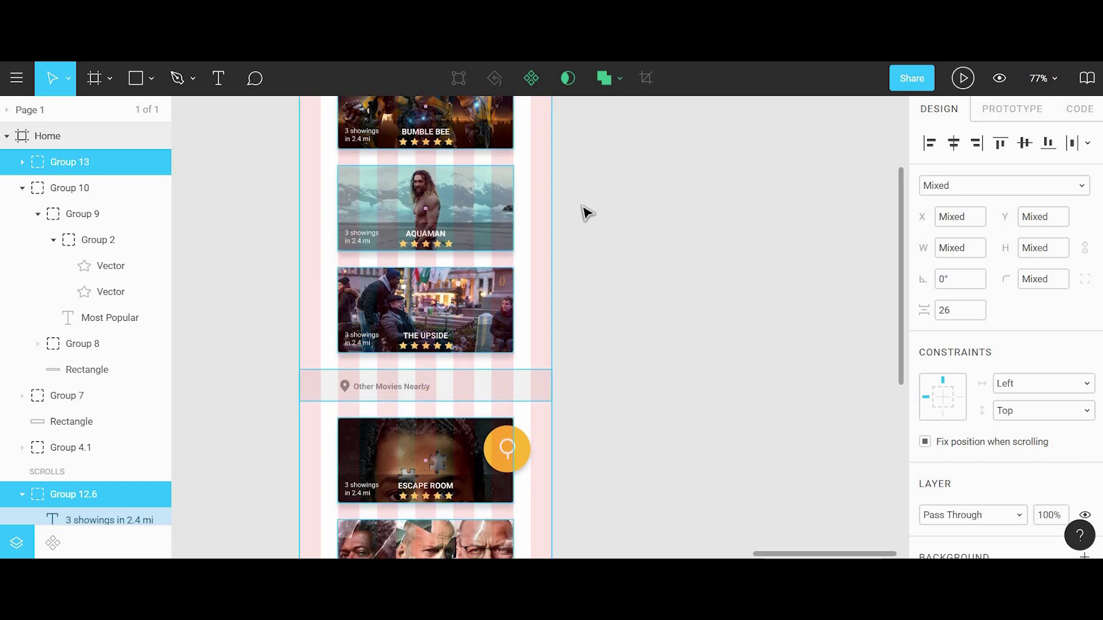
Reorder the cards to put AQUAMAN, BUMBLE BEE and SPIDER-MAN: ITSV above the Other Movies Nearby bar and THE UPSIDE directly below it
{"action": "scroll", "coordinate": [583, 208], "scroll_direction": "down", "scroll_amount": 3}
{"action": "left_click_drag", "start_coordinate": [557, 227], "coordinate": [518, 250]}
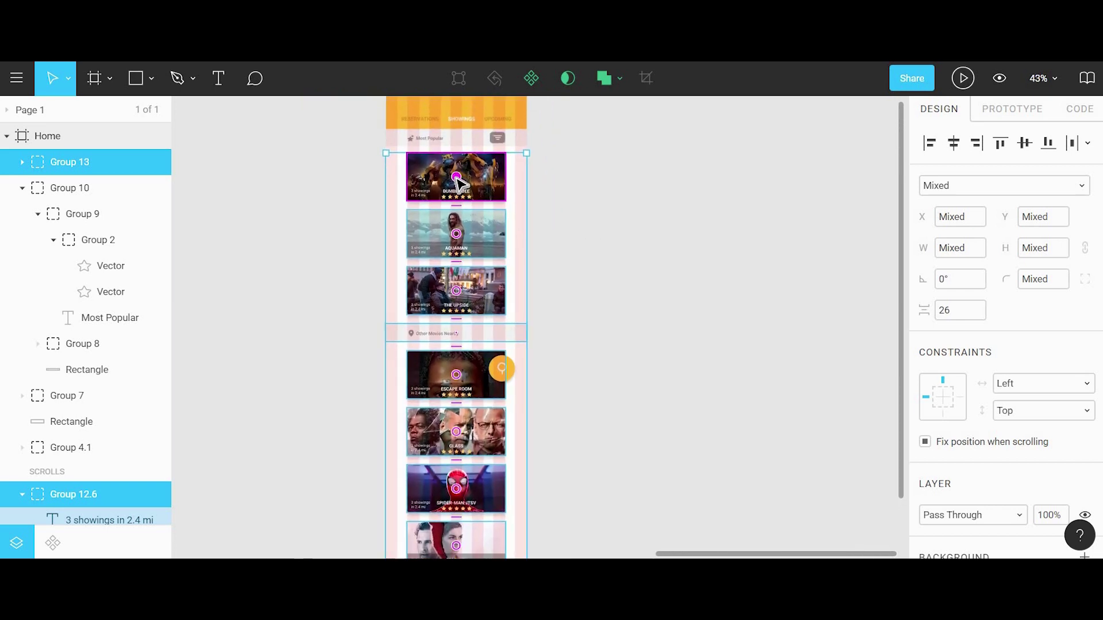
{"action": "left_click_drag", "start_coordinate": [462, 204], "coordinate": [464, 297]}
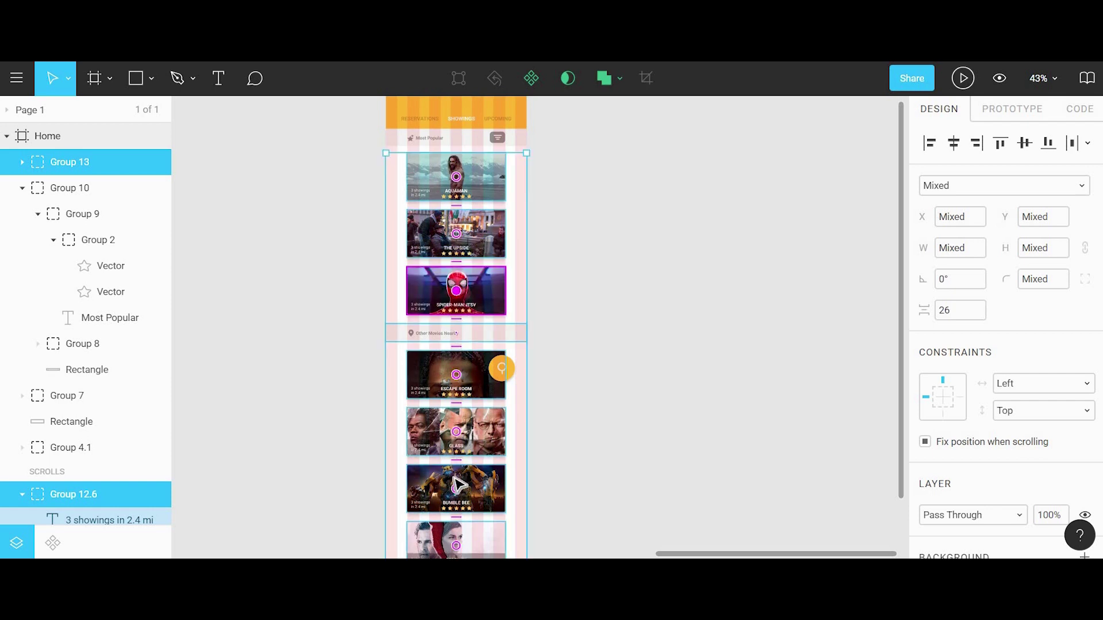
{"action": "left_click_drag", "start_coordinate": [460, 491], "coordinate": [454, 238]}
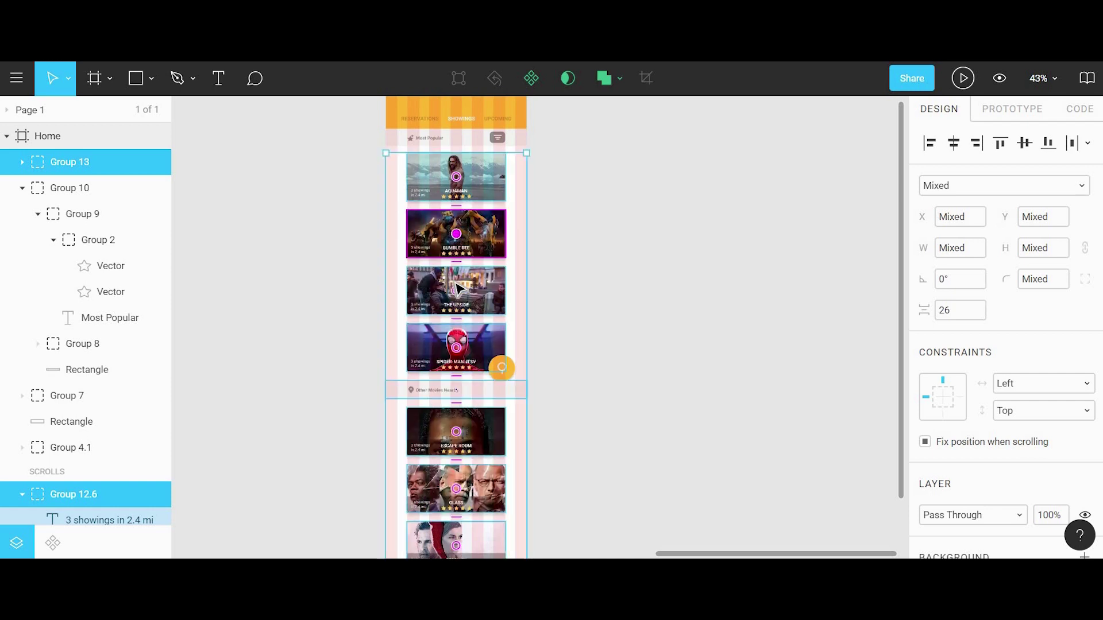
{"action": "left_click_drag", "start_coordinate": [464, 310], "coordinate": [464, 344]}
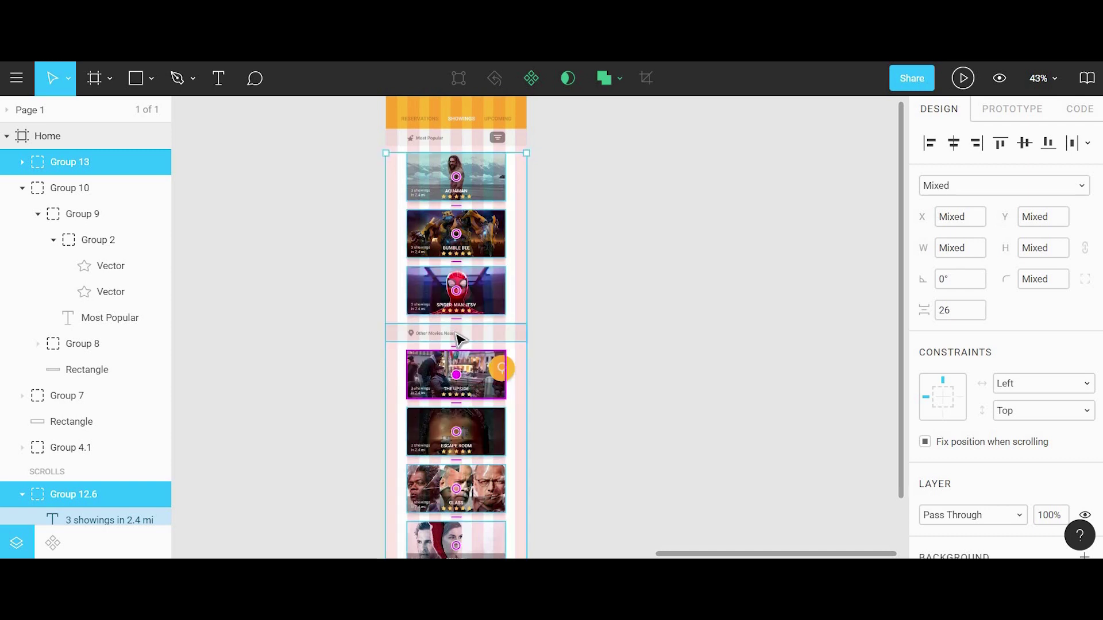
Move the Other Movies Nearby bar up one place in the stack, between the BUMBLE BEE and SPIDER-MAN: ITSV cards
{"action": "scroll", "coordinate": [460, 339], "scroll_direction": "up", "scroll_amount": 3}
{"action": "scroll", "coordinate": [460, 338], "scroll_direction": "up", "scroll_amount": 2}
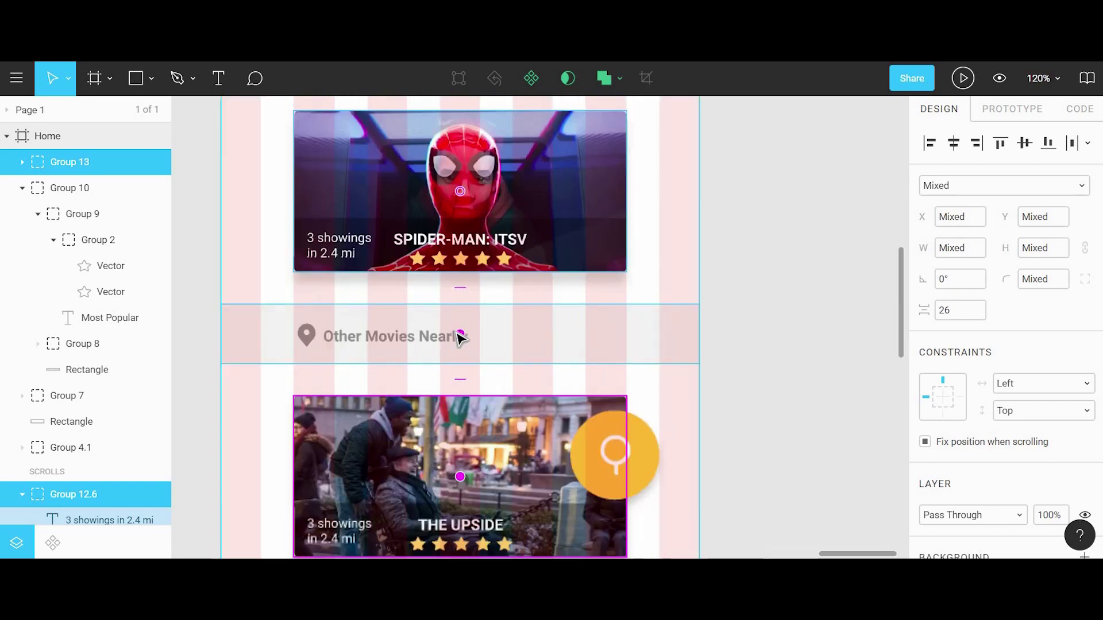
{"action": "scroll", "coordinate": [461, 338], "scroll_direction": "up", "scroll_amount": 1}
{"action": "scroll", "coordinate": [461, 334], "scroll_direction": "down", "scroll_amount": 2}
{"action": "left_click_drag", "start_coordinate": [460, 336], "coordinate": [468, 290]}
{"action": "scroll", "coordinate": [597, 216], "scroll_direction": "down", "scroll_amount": 4}
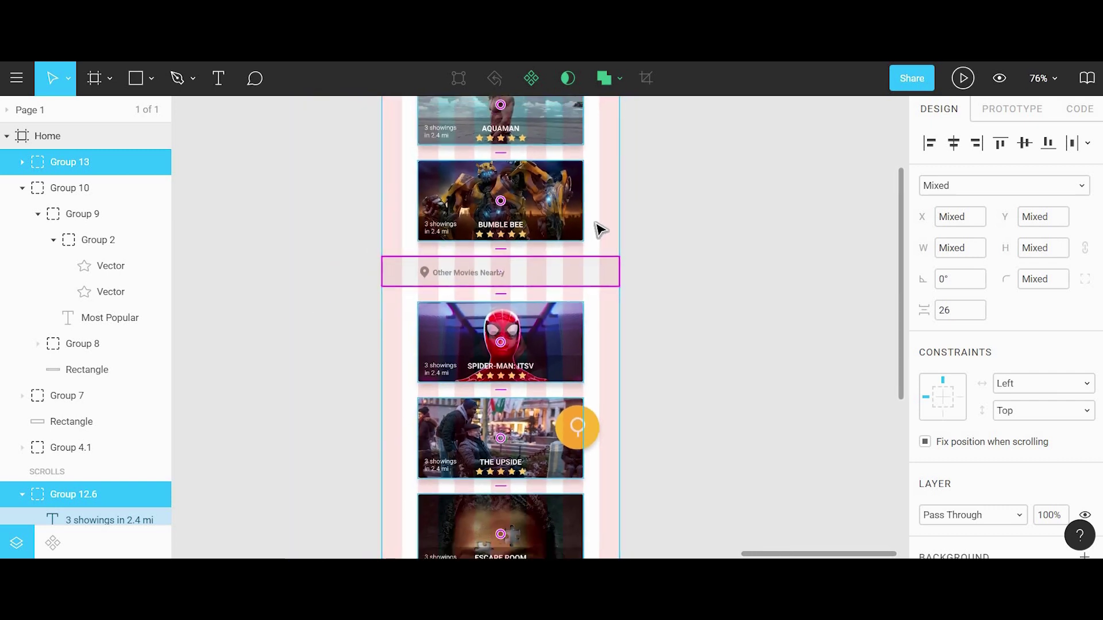
{"action": "scroll", "coordinate": [588, 330], "scroll_direction": "up", "scroll_amount": 2}
{"action": "scroll", "coordinate": [589, 331], "scroll_direction": "right", "scroll_amount": 2}
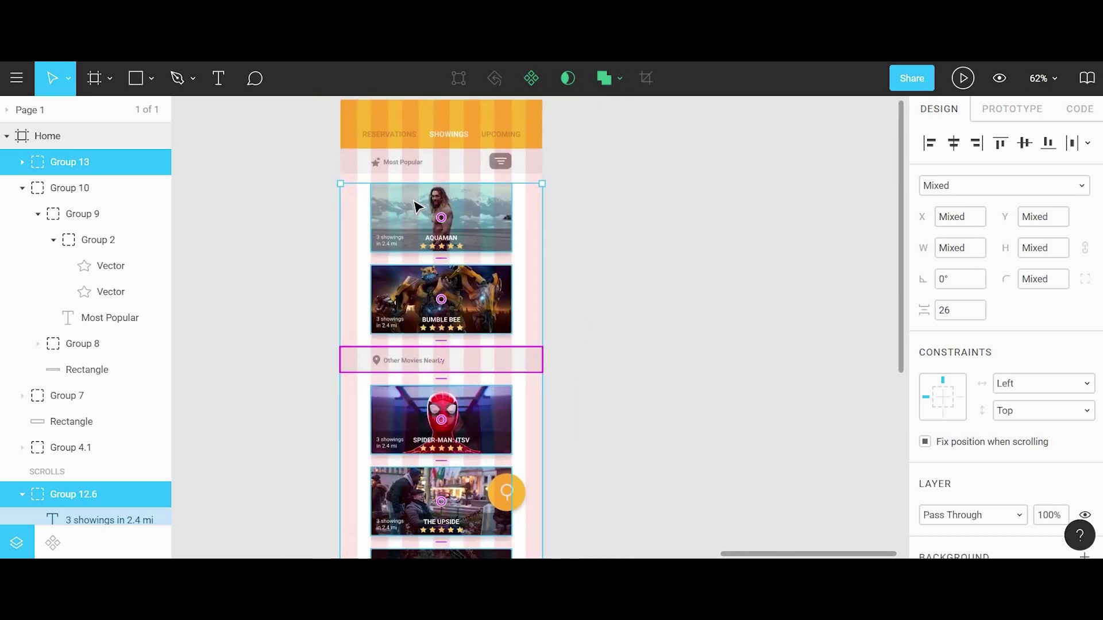